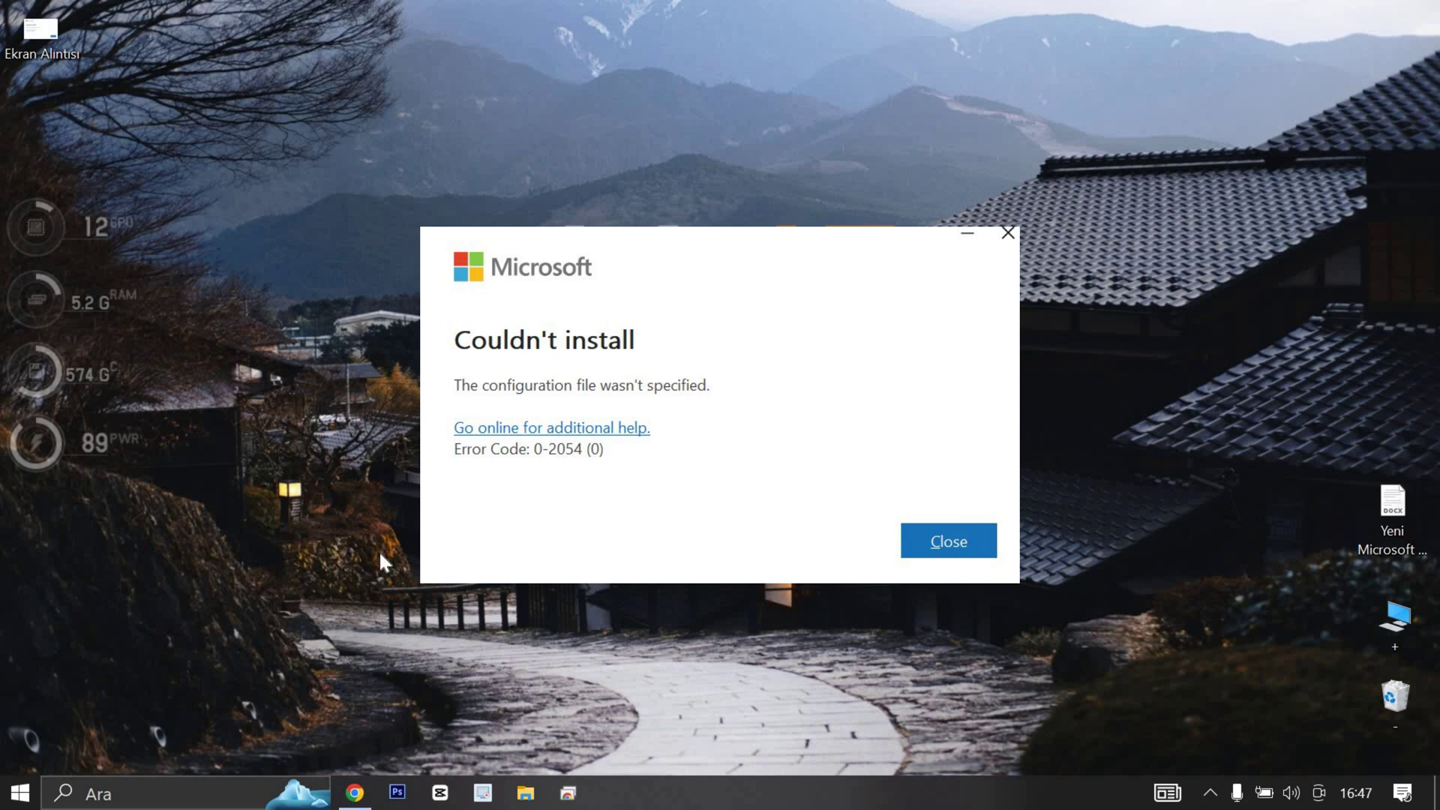
Step: Dismiss the Office installation error, switch to Chrome and open the Office Deployment Tool link in the teknoloji.tc article
key("Return")
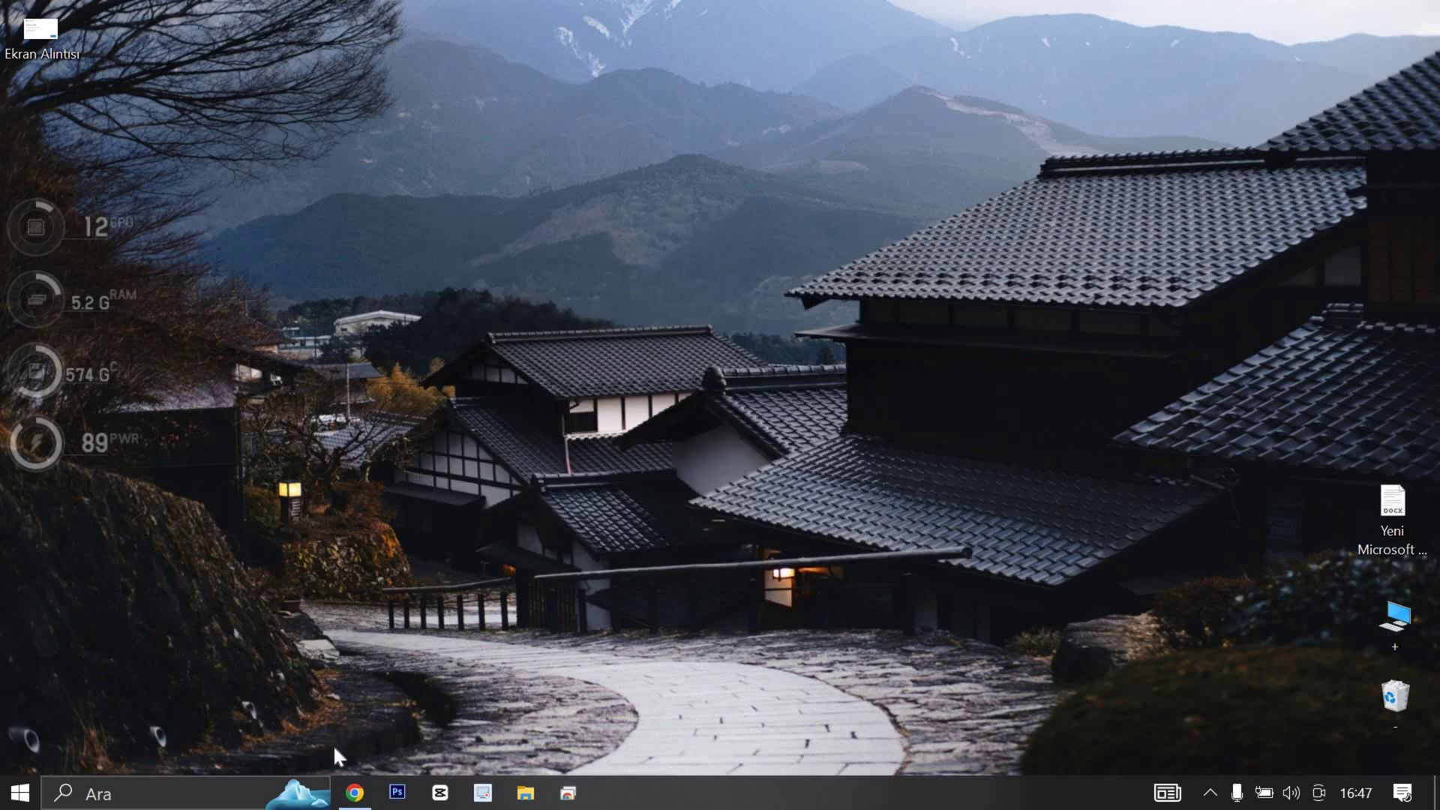
left_click(352, 795)
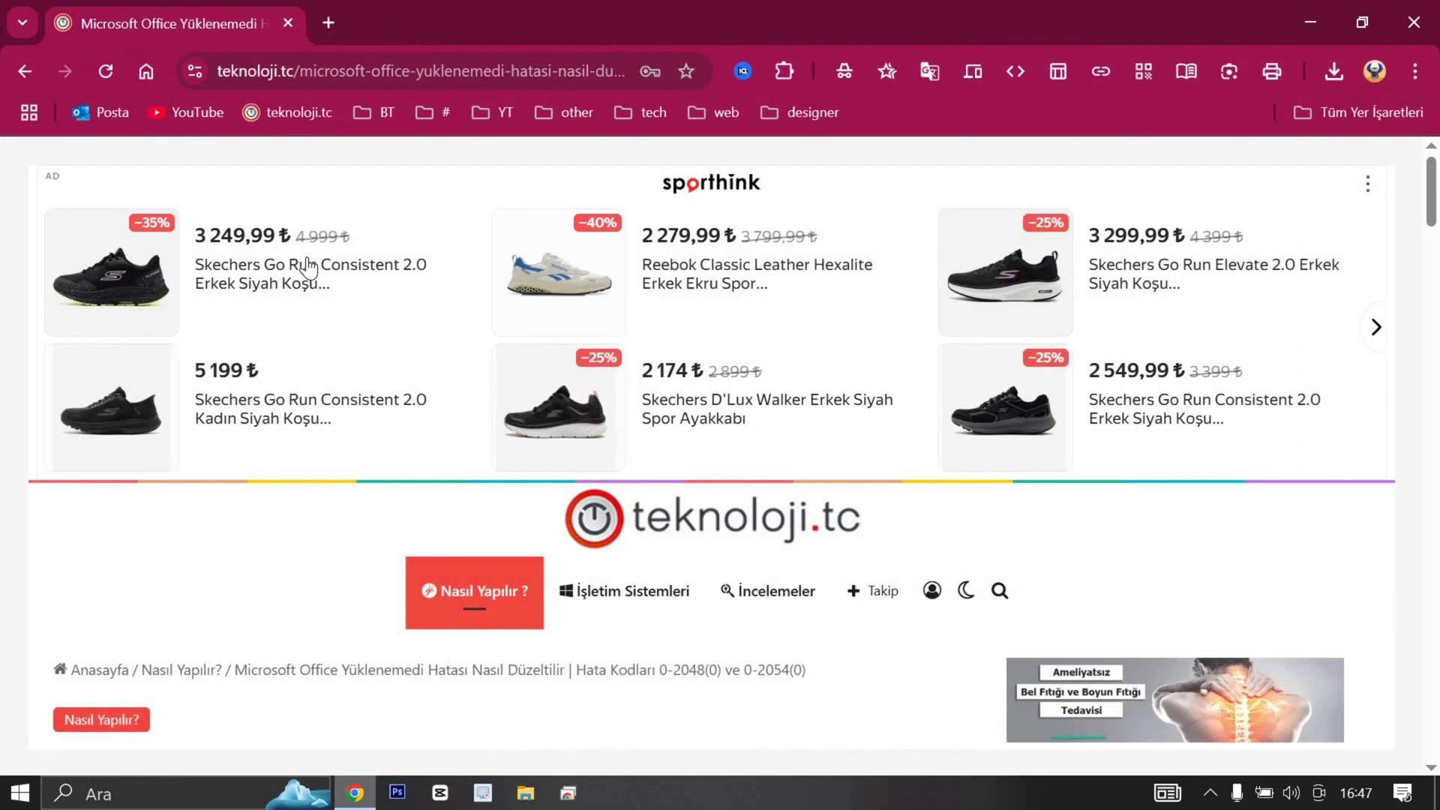
scroll(629, 236, "down", 15)
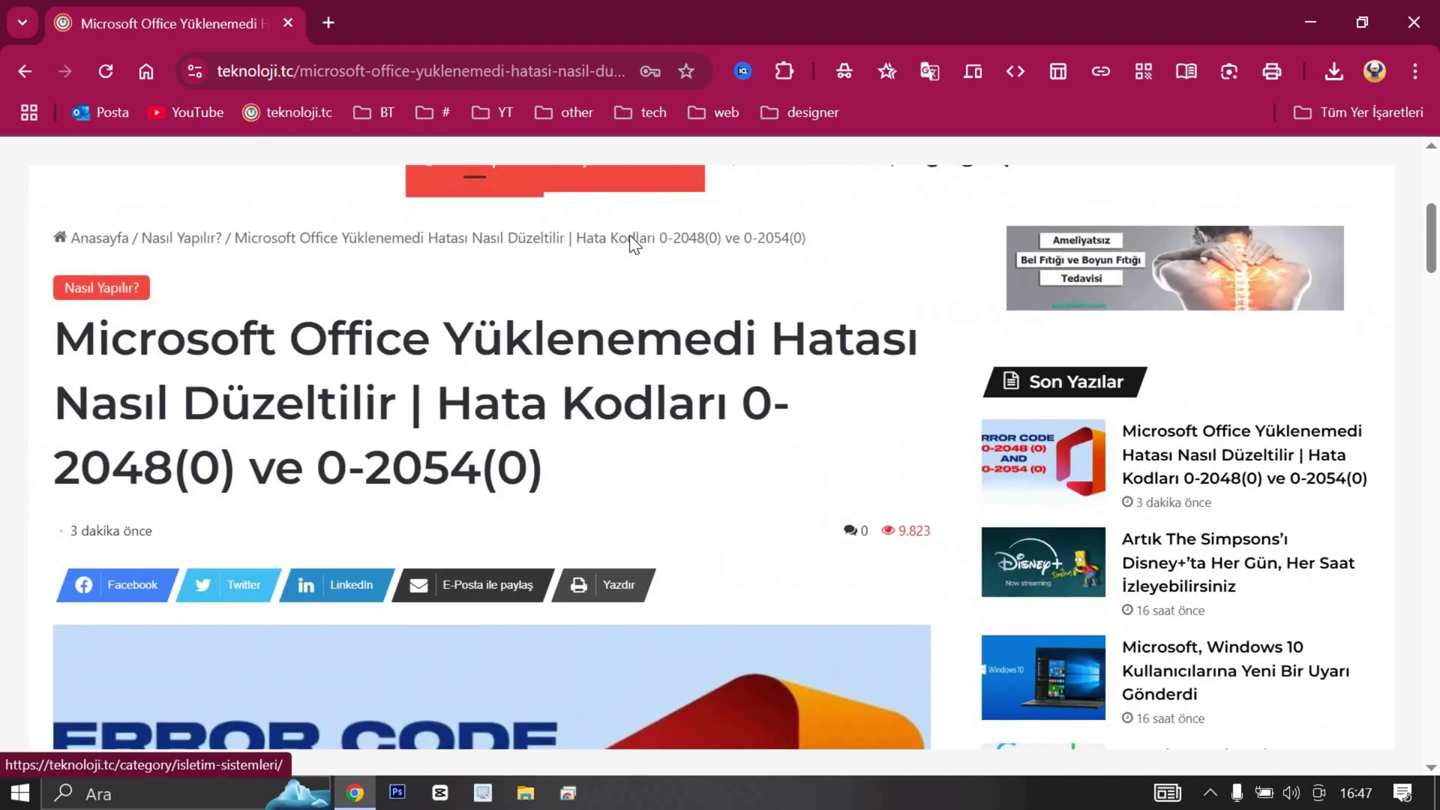
scroll(628, 235, "down", 10)
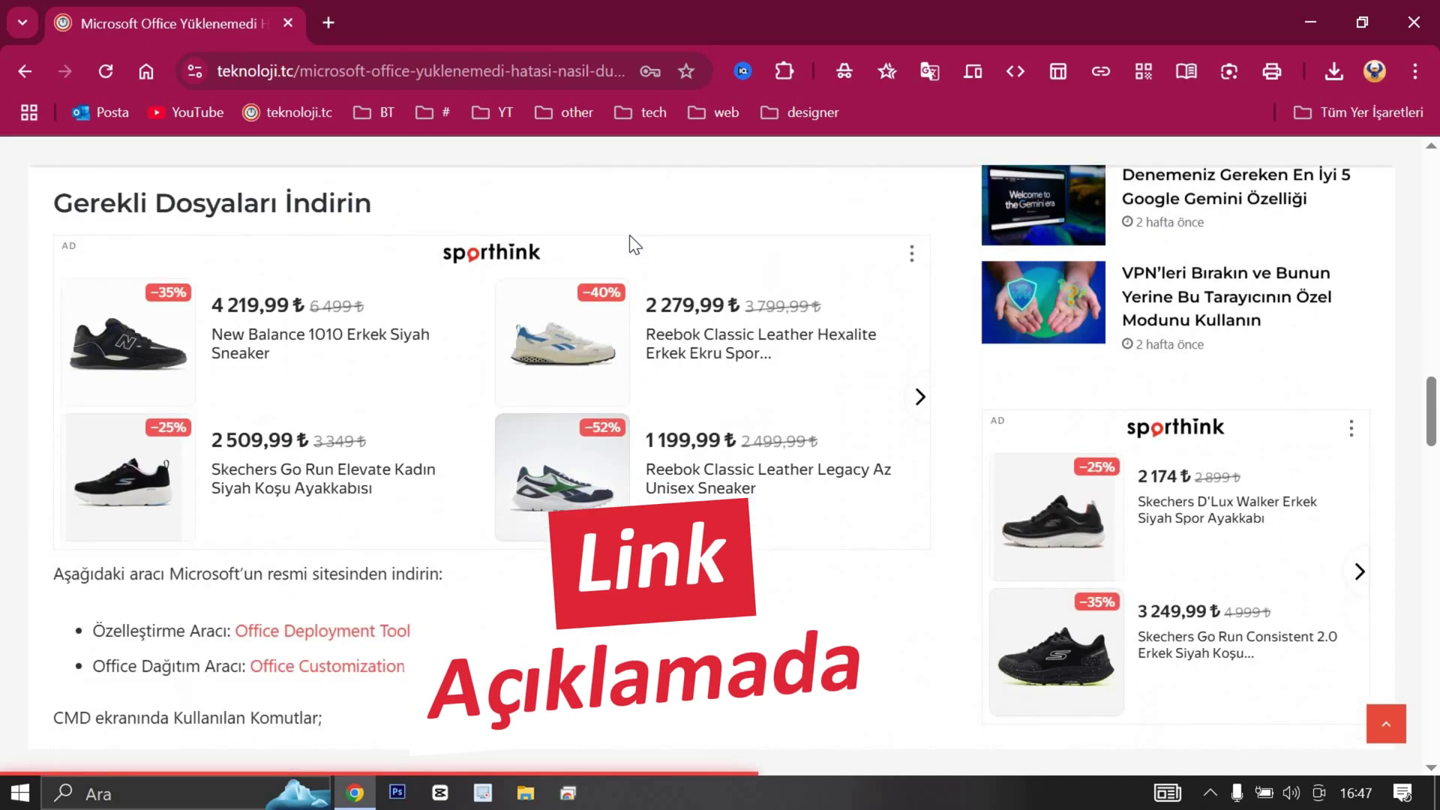
scroll(453, 261, "up", 1)
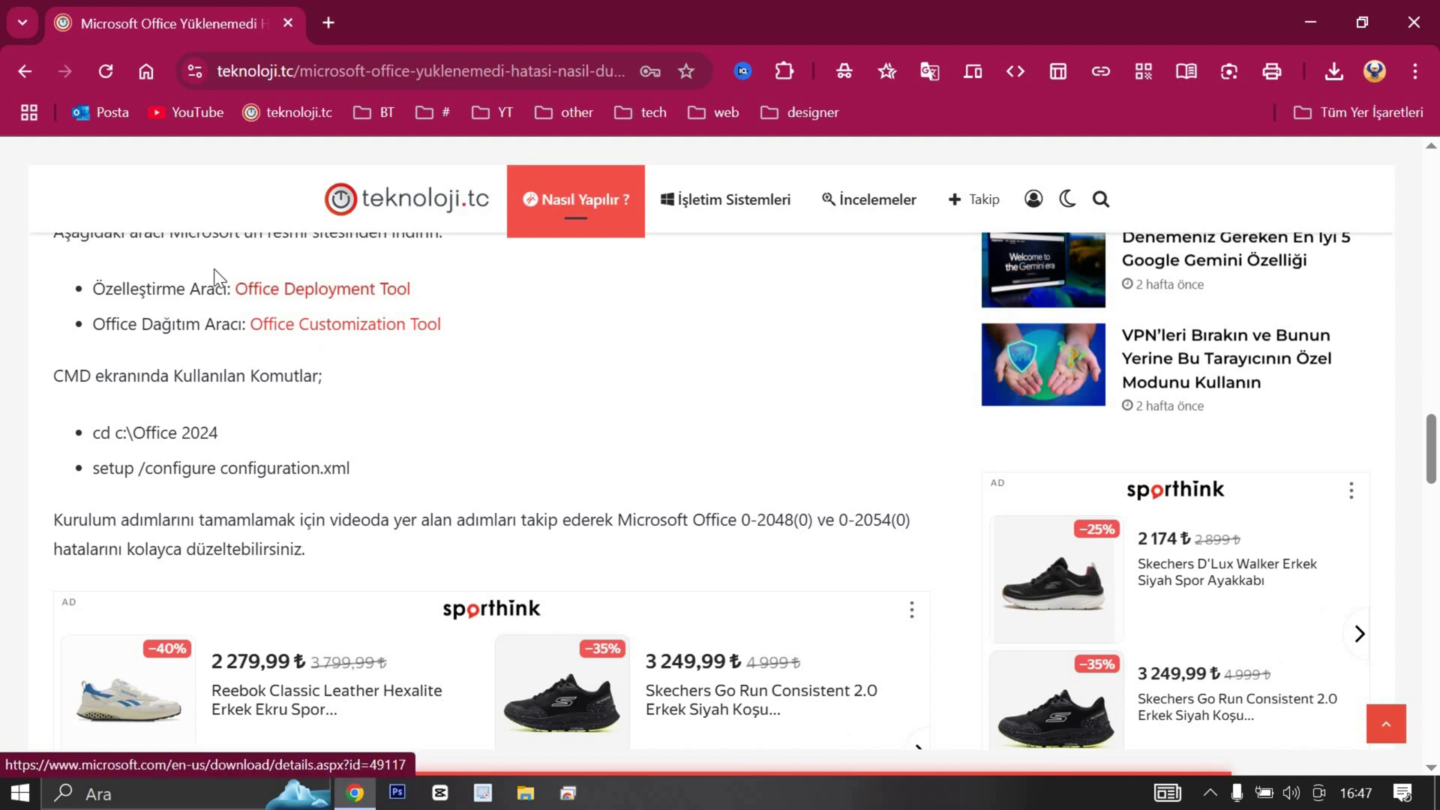
left_click(333, 298)
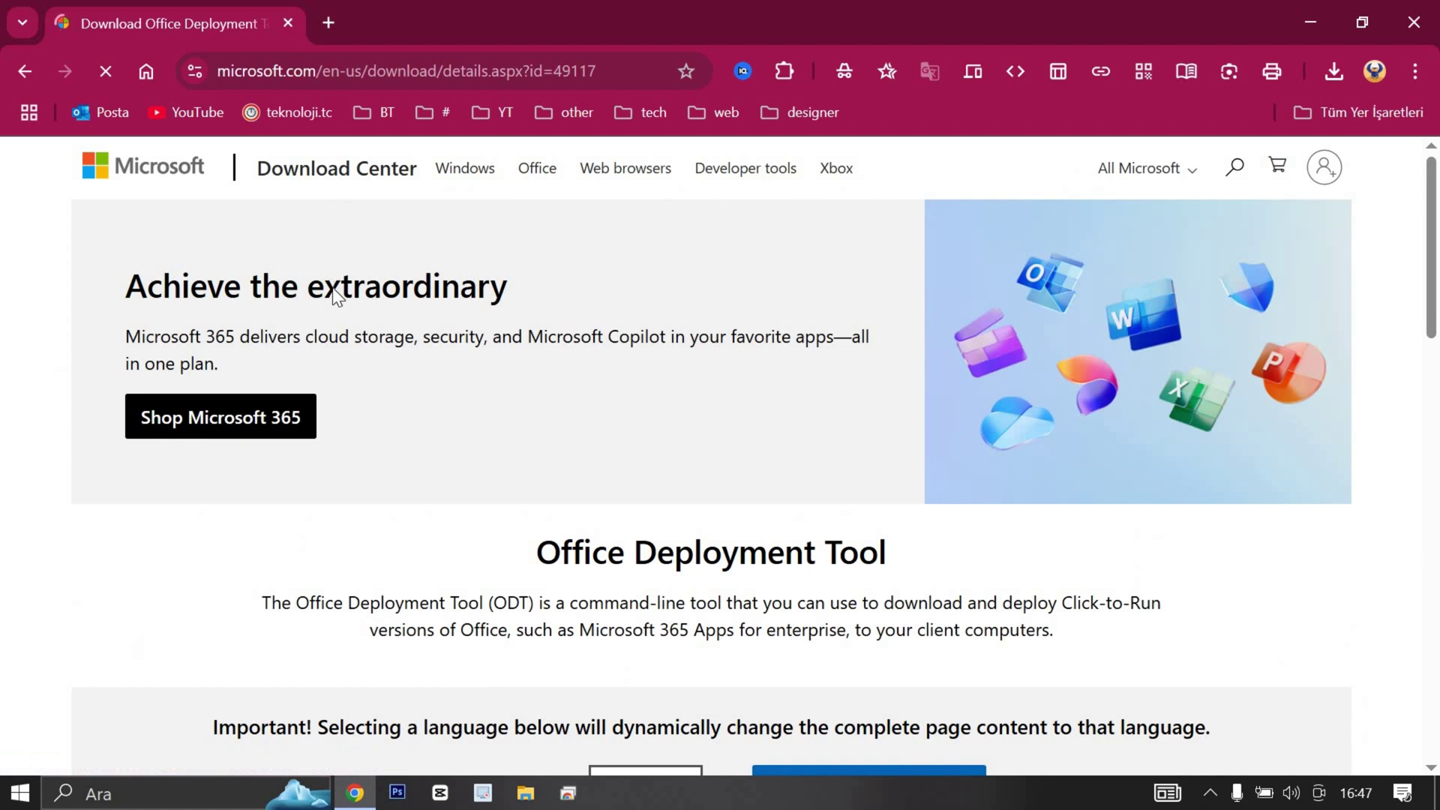
Step: Download the Office Deployment Tool with English as the language
scroll(337, 296, "down", 4)
left_click(646, 417)
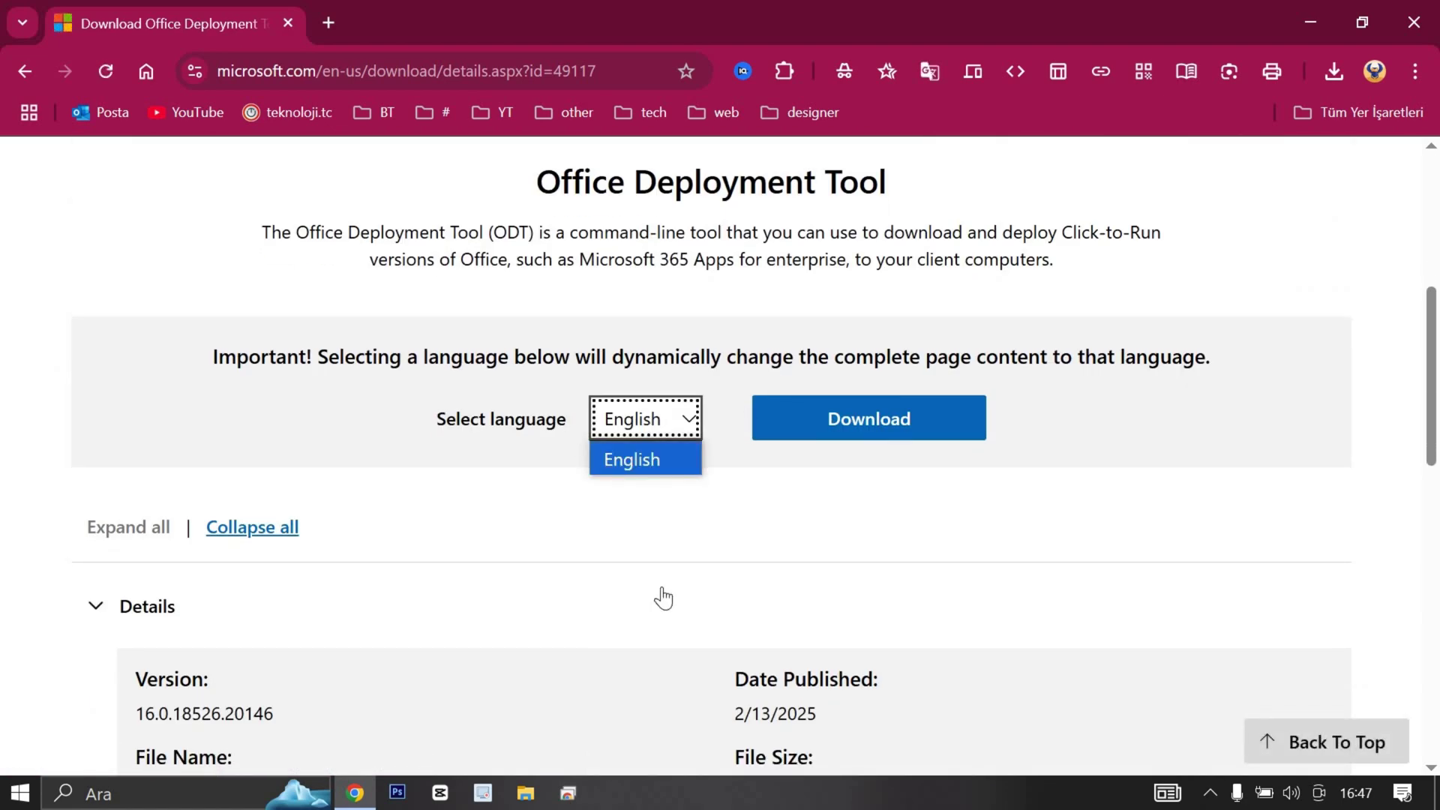
left_click(868, 421)
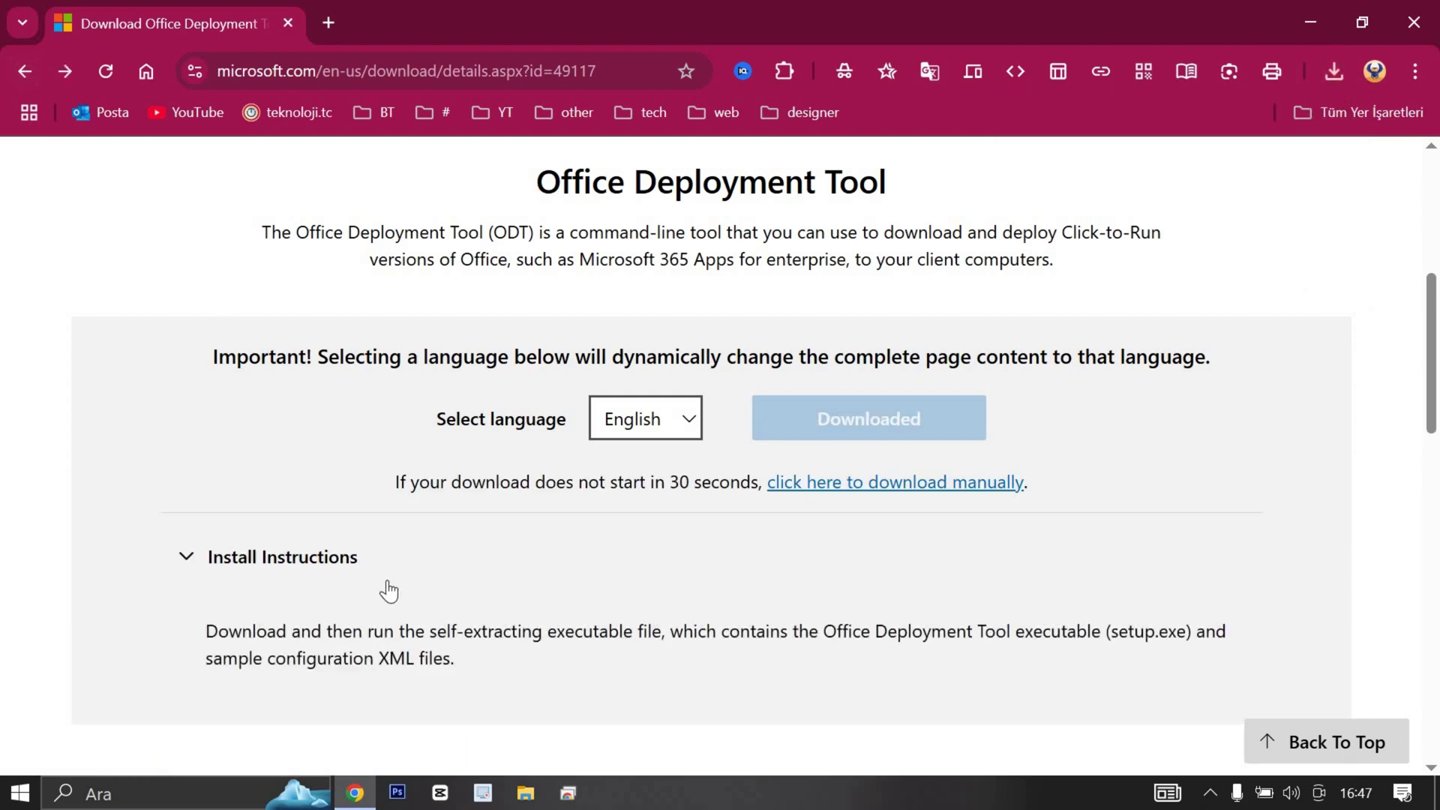
Step: Return to the teknoloji.tc article and open its Office Customization Tool link
scroll(388, 591, "down", 4)
left_click(18, 75)
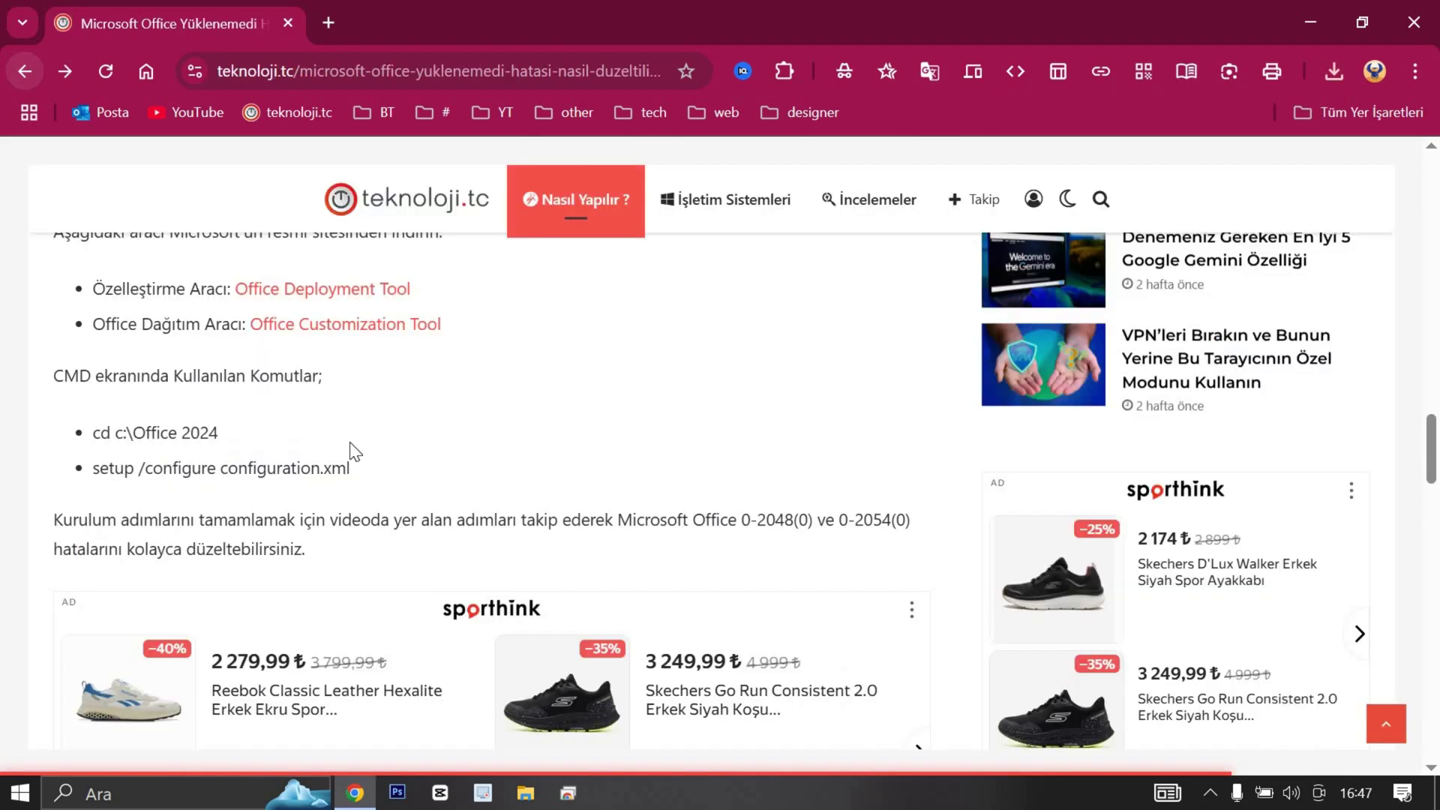
left_click(399, 331)
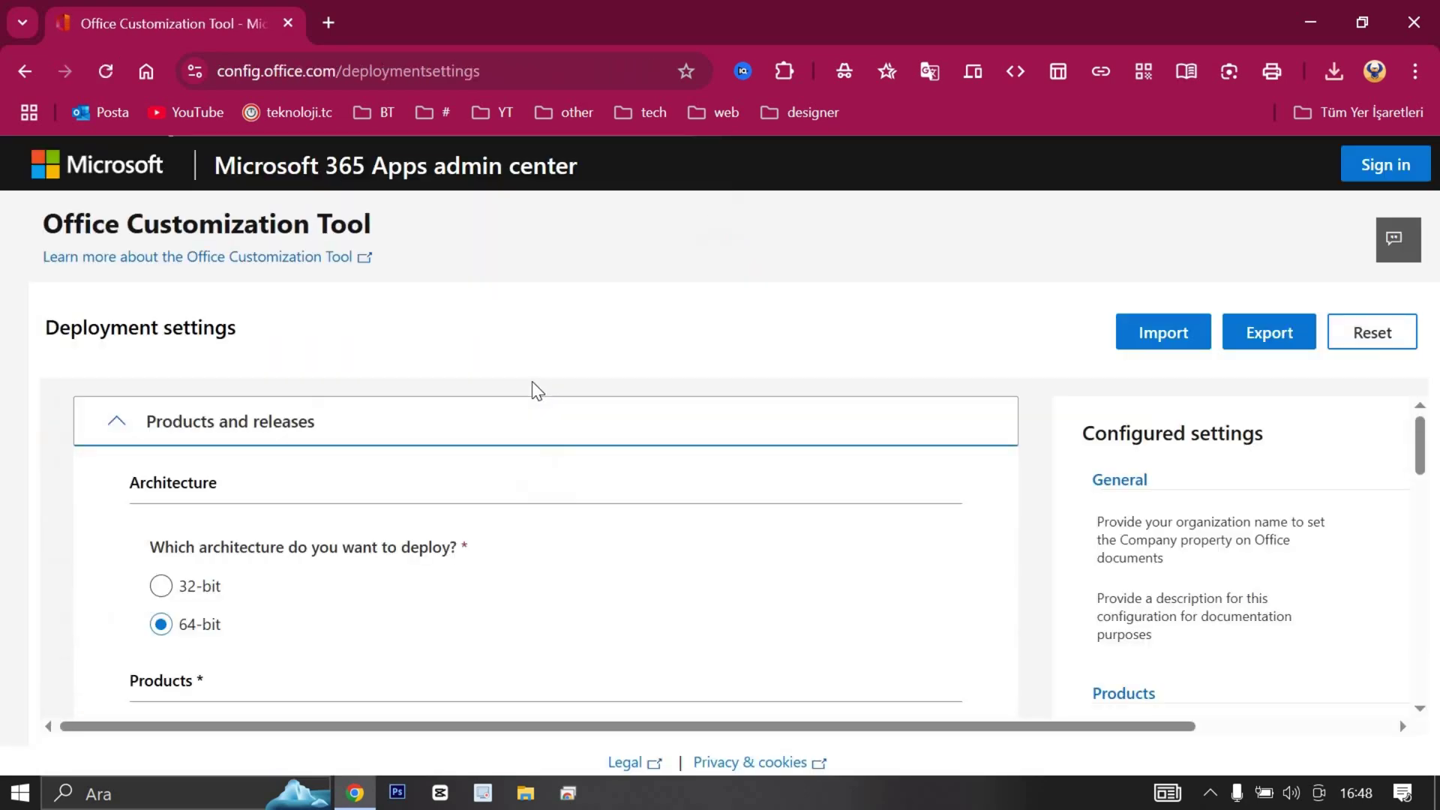
Step: Choose Office LTSC Standard 2024 - Volume License as the Office Suites product
scroll(225, 623, "down", 4)
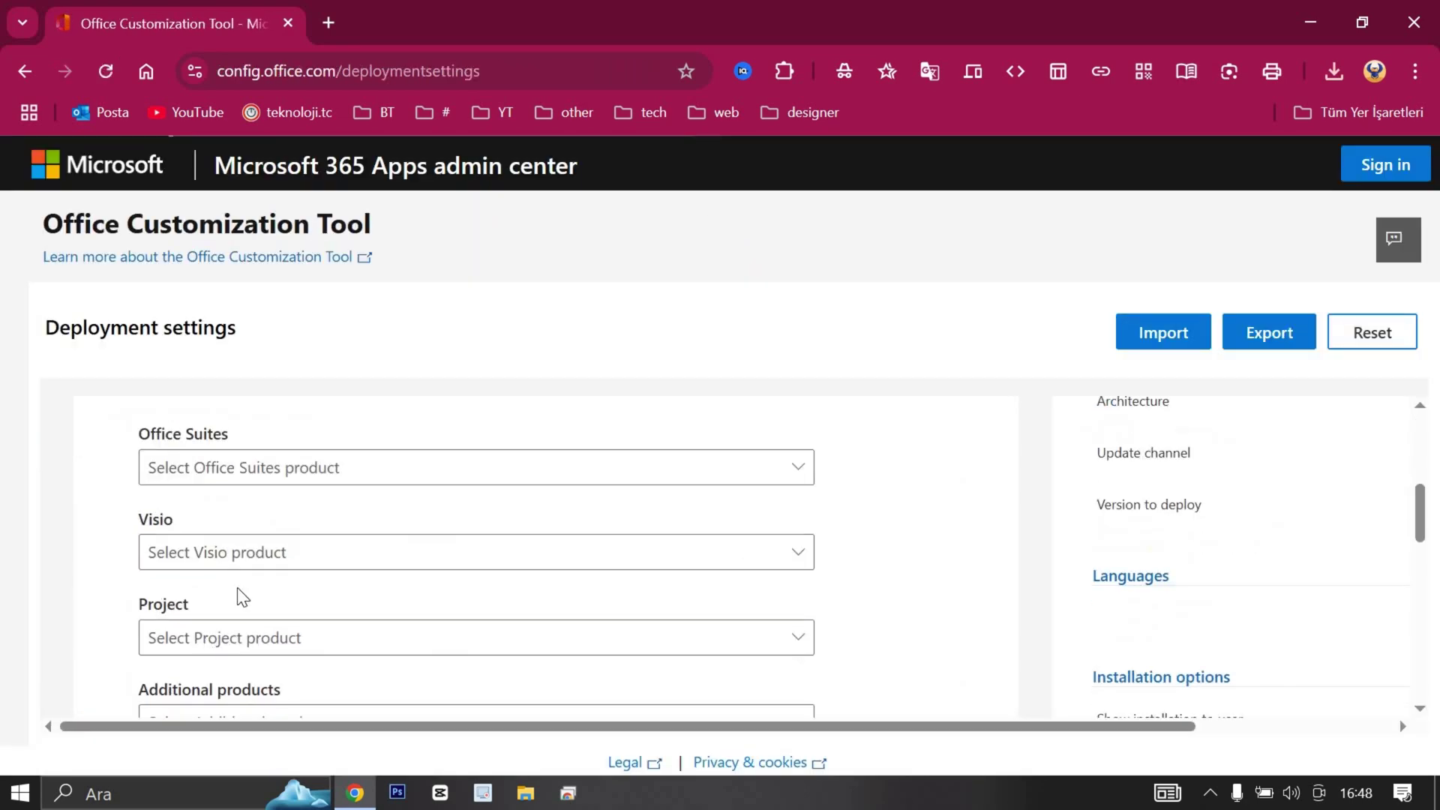
left_click(344, 473)
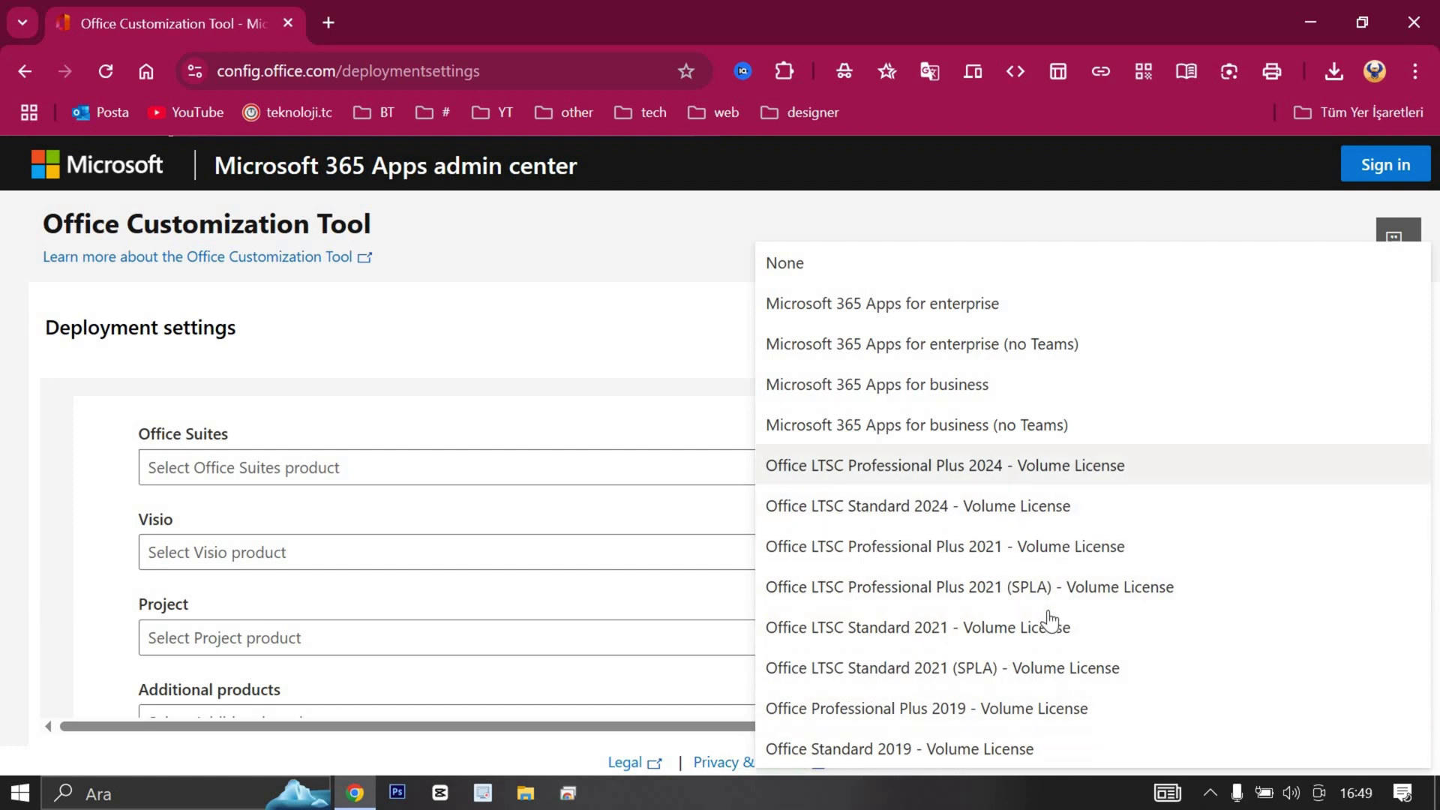
left_click(949, 507)
Step: Exclude Publisher from the deployed apps and finish the Products and releases section
scroll(484, 534, "down", 10)
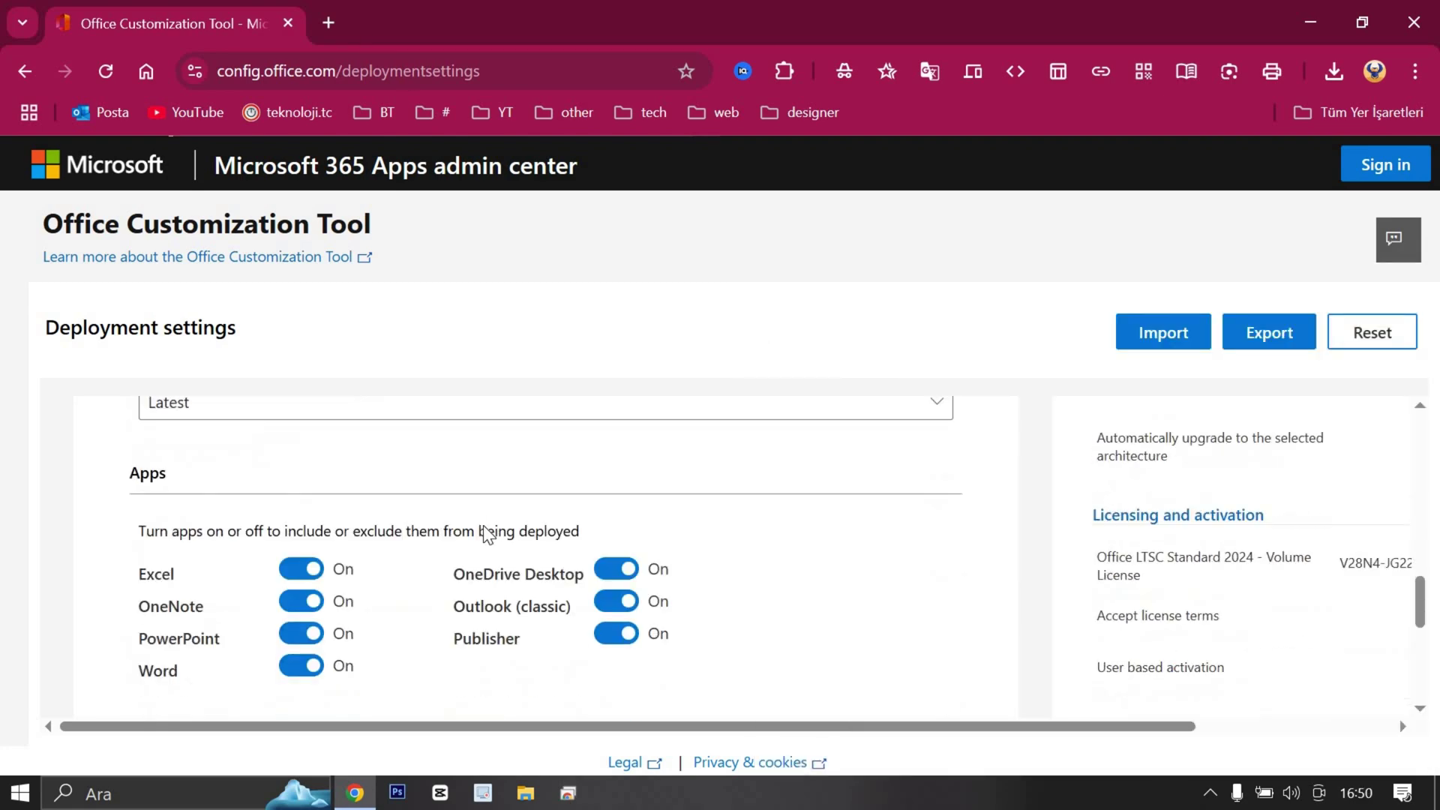
scroll(483, 534, "down", 1)
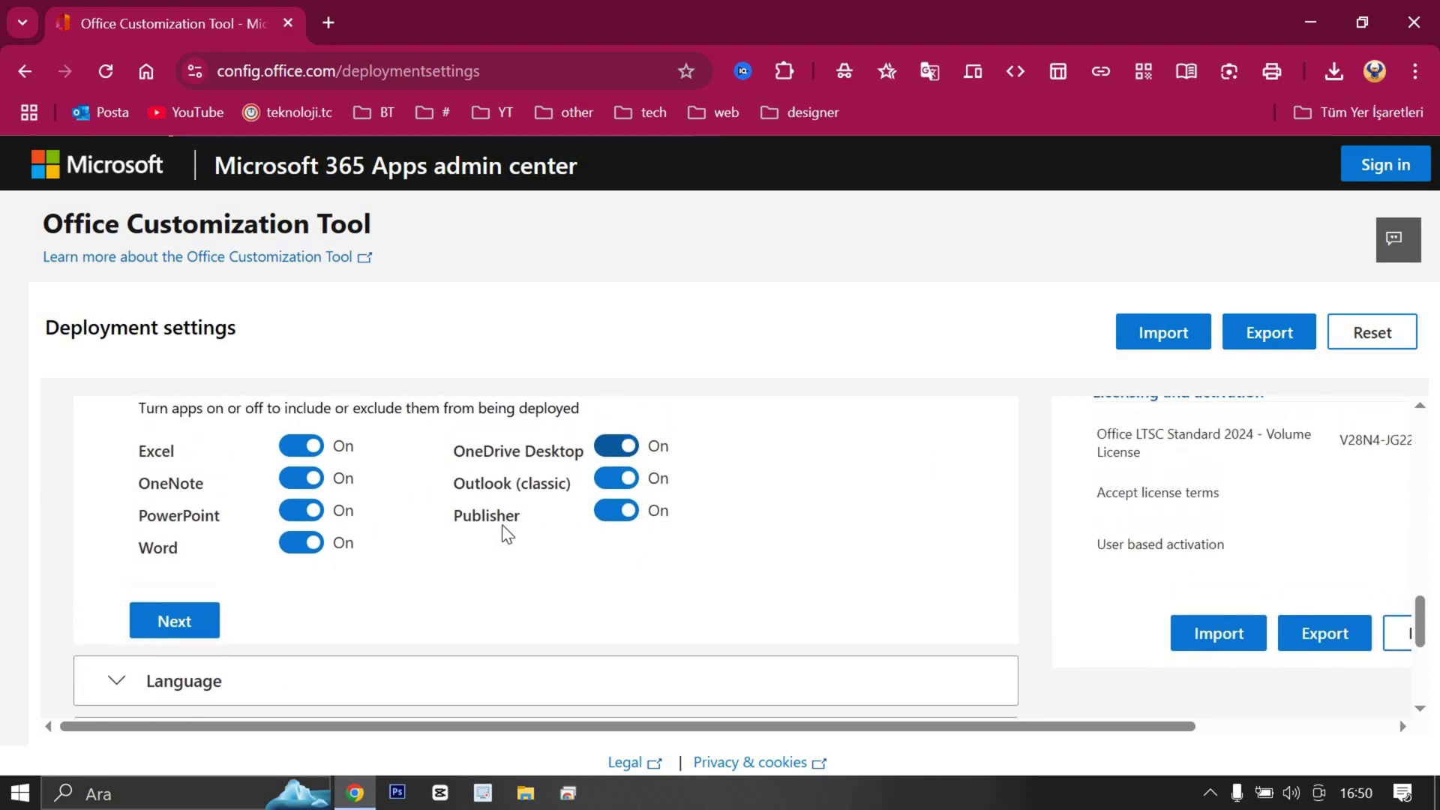
left_click(619, 517)
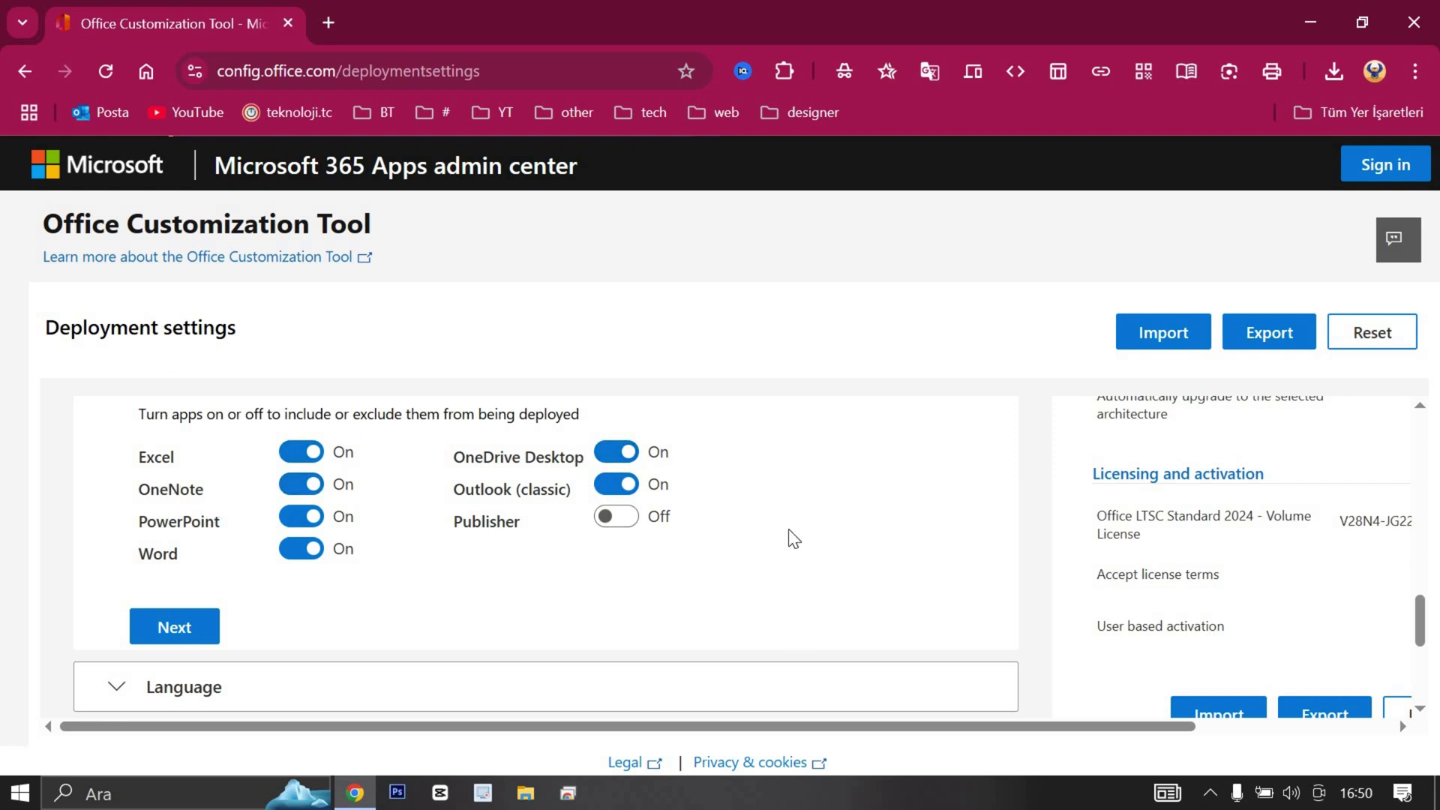
scroll(789, 534, "down", 5)
scroll(274, 553, "up", 3)
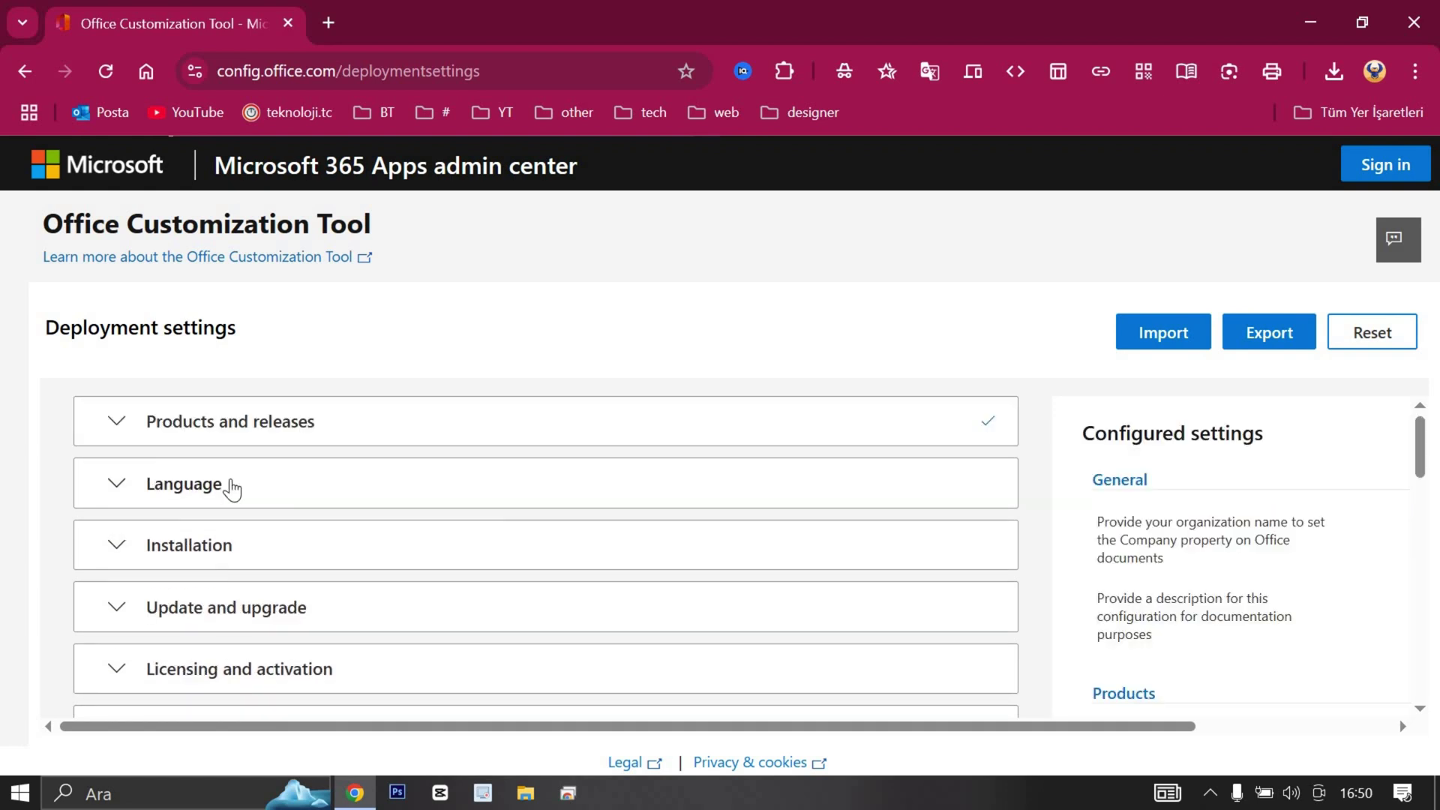
Step: Set the primary language of the deployment to Turkish (Turkey) in the Language section
left_click(233, 489)
scroll(321, 581, "down", 1)
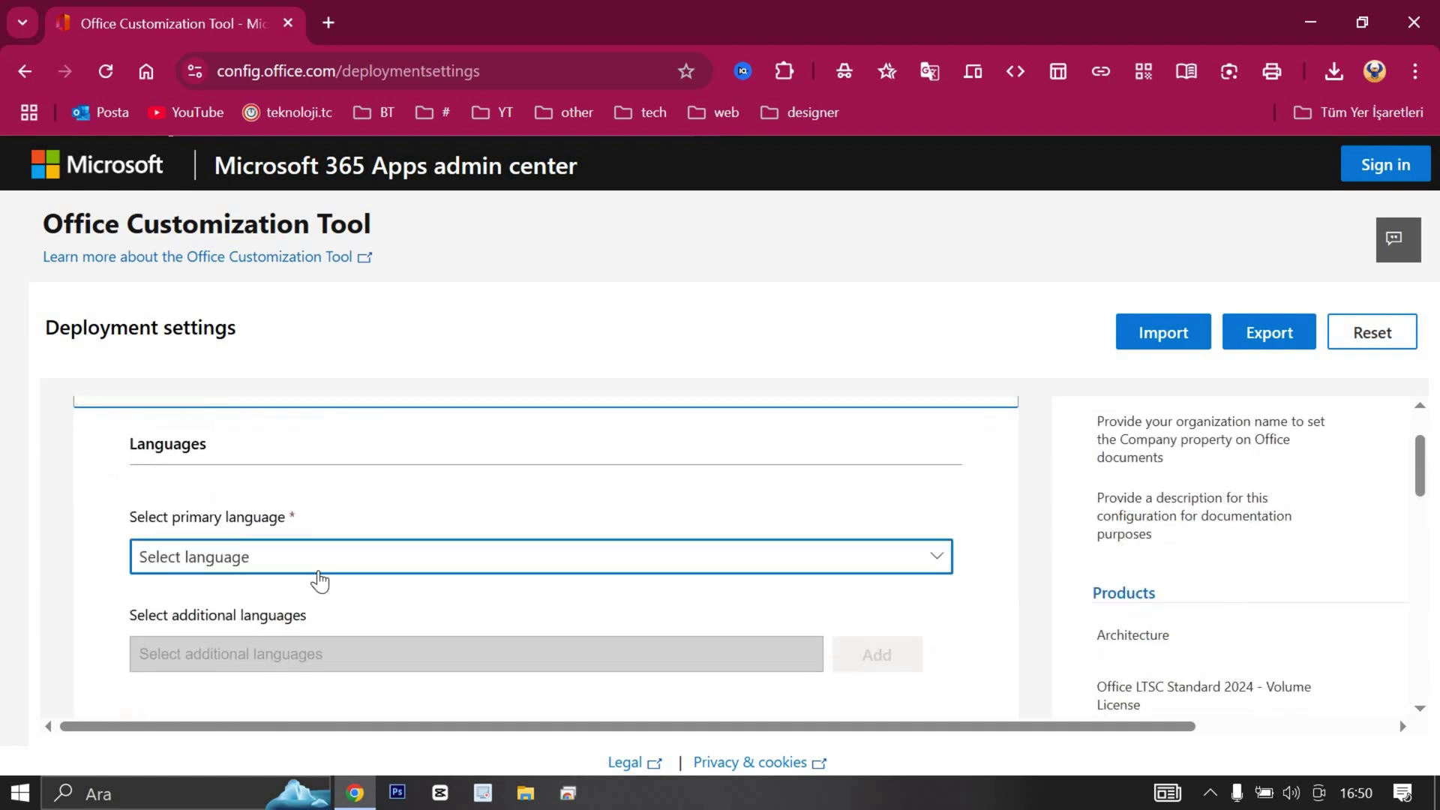
left_click(320, 573)
scroll(320, 580, "down", 15)
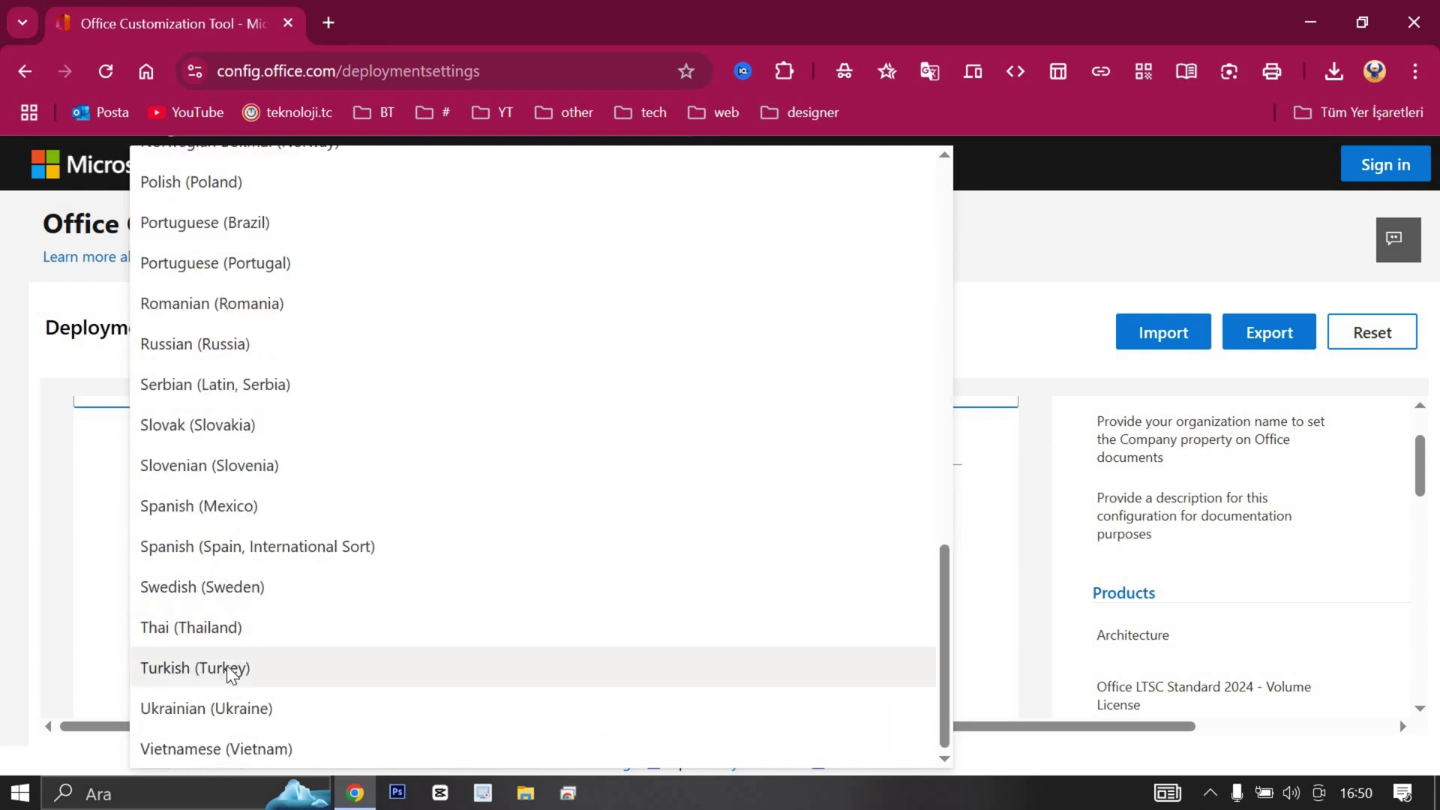
left_click(227, 667)
Step: Open the additional languages list and filter it to the Full type
left_click(324, 654)
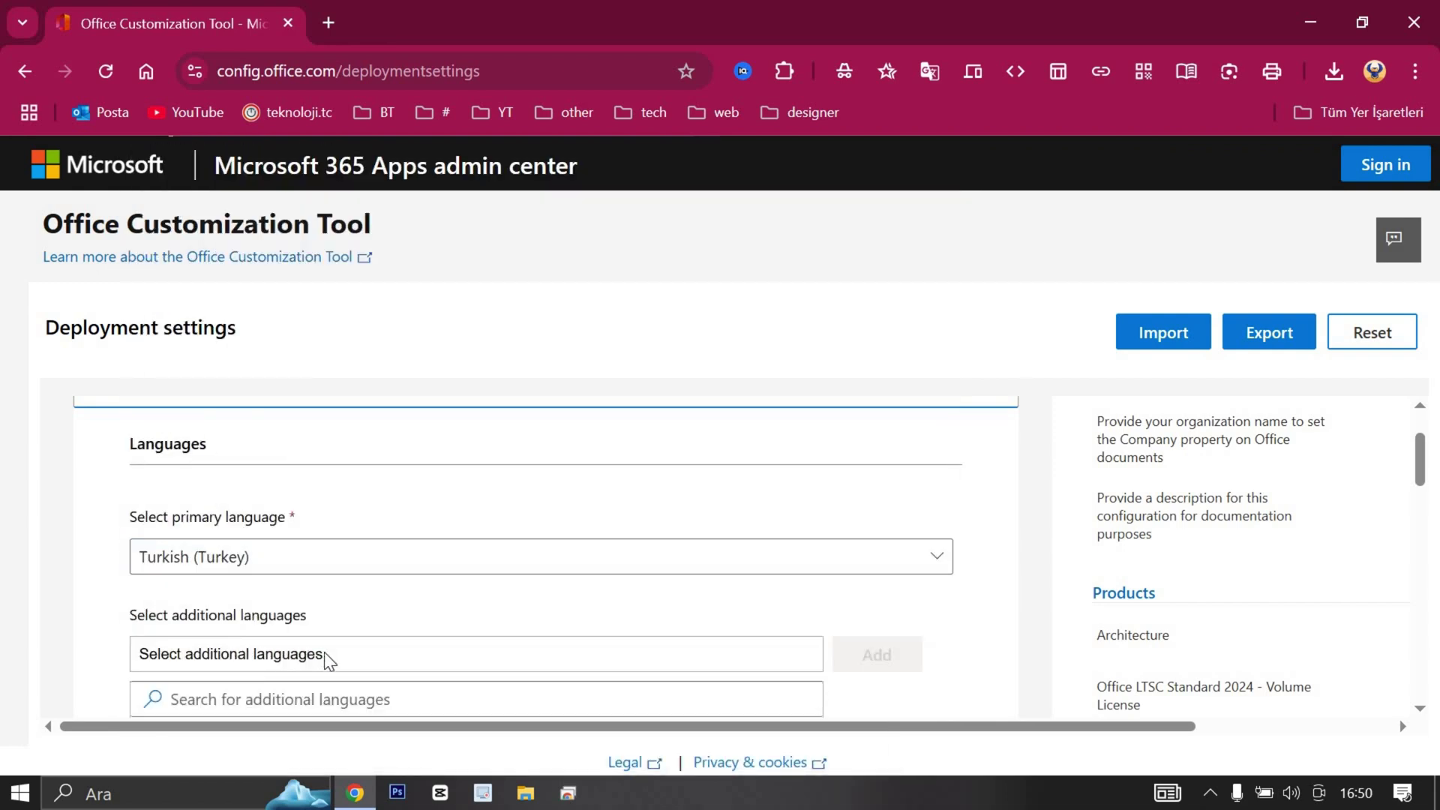
scroll(324, 653, "down", 4)
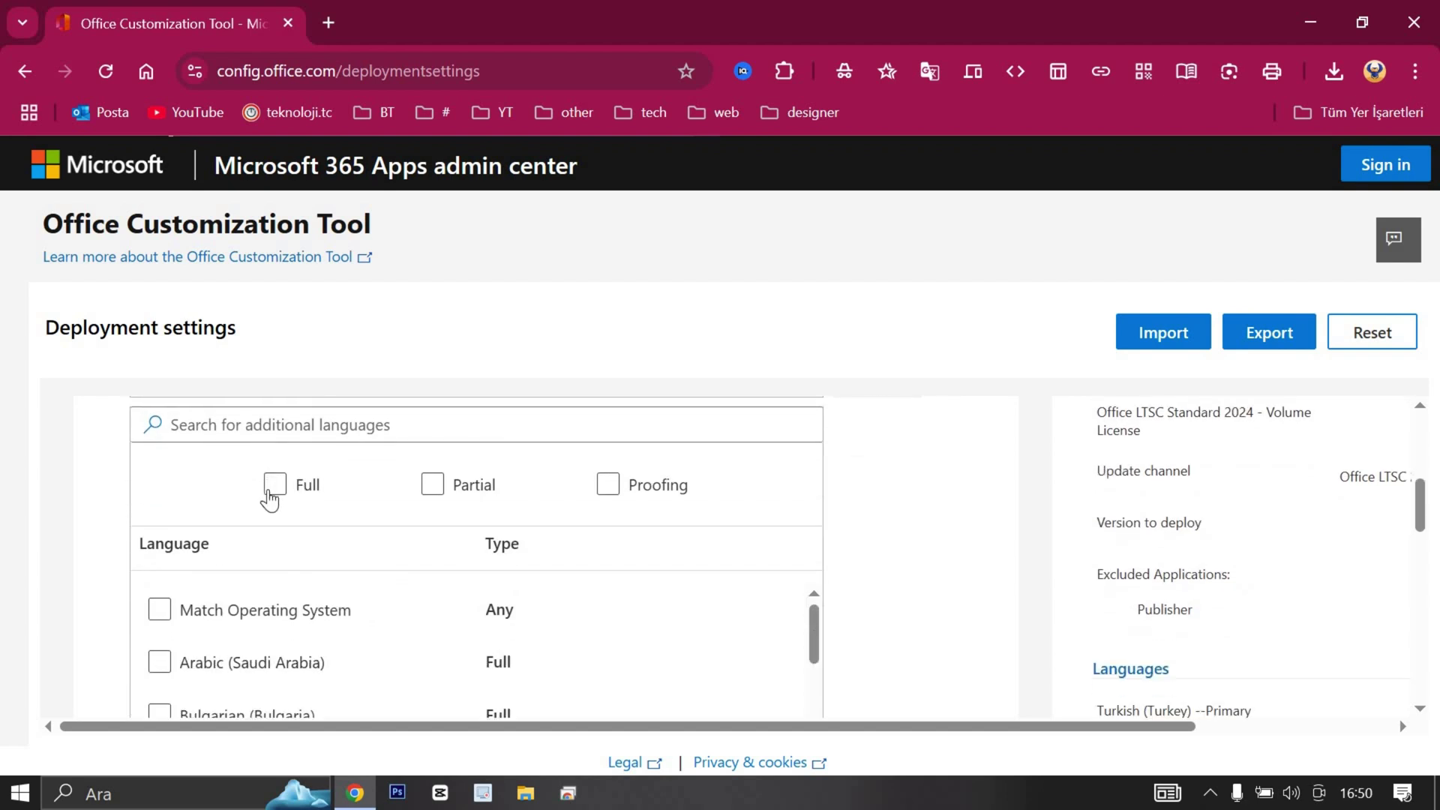
left_click(274, 485)
scroll(773, 421, "up", 2)
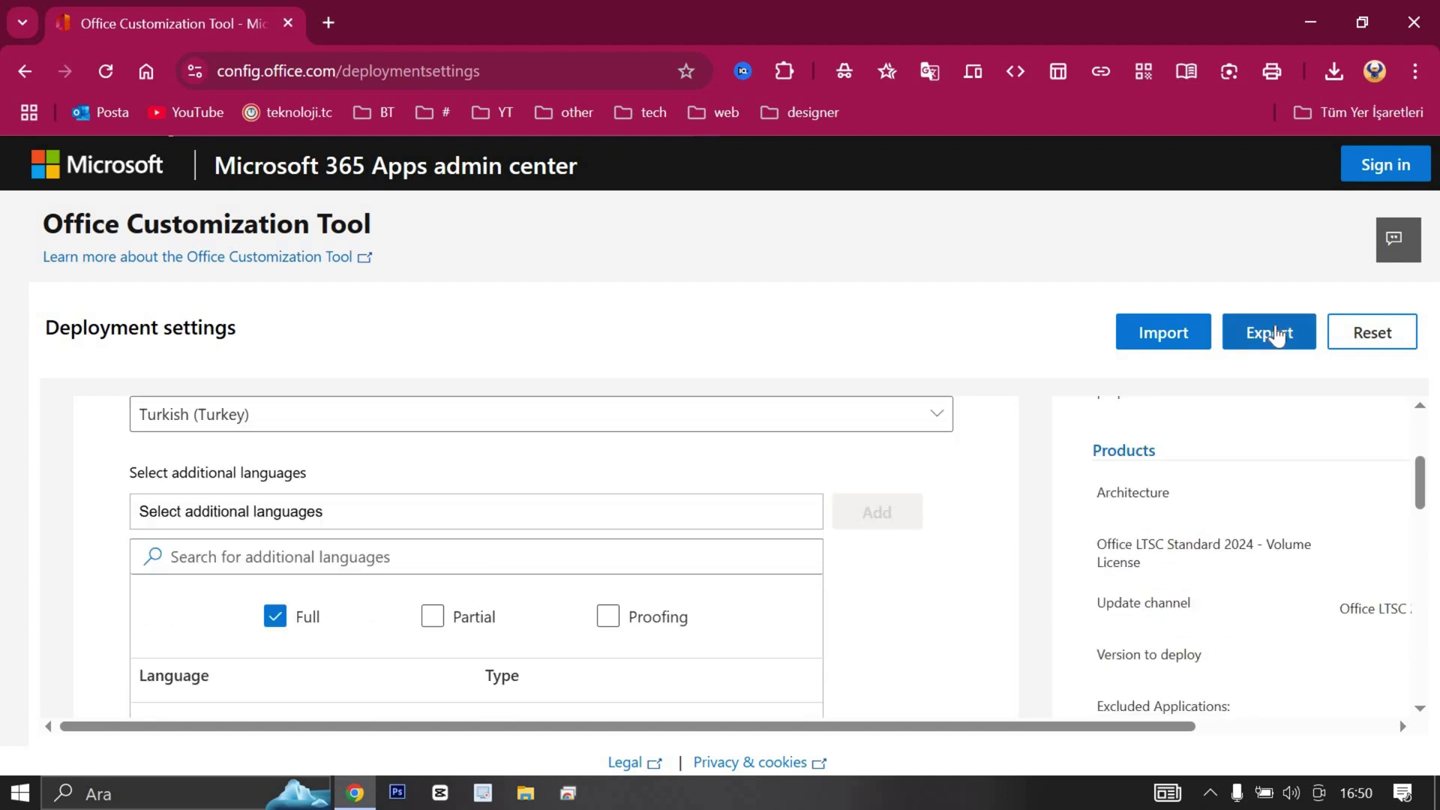
Step: Start exporting the deployment settings with Office Open XML formats as the default file format
left_click(1275, 336)
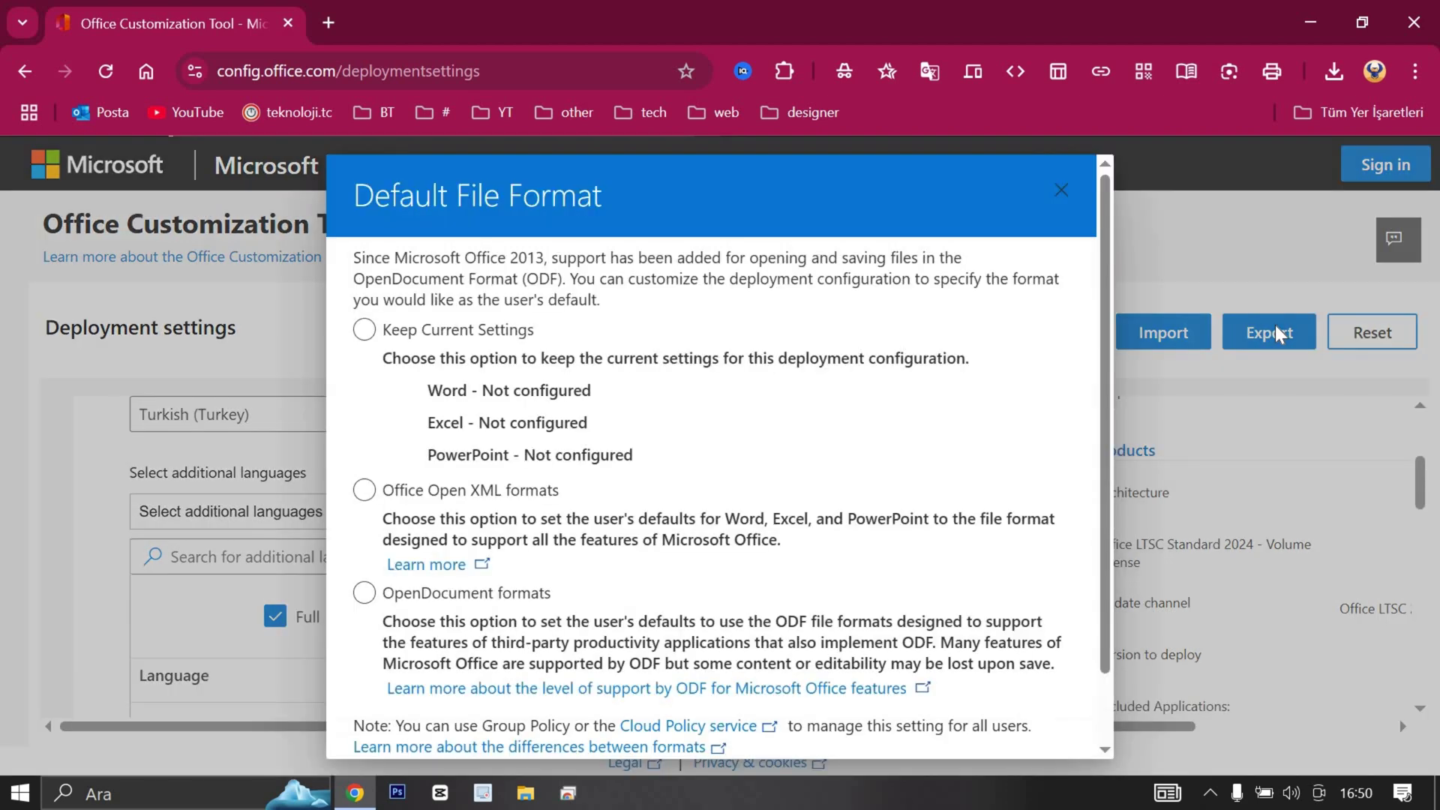
left_click(365, 492)
scroll(609, 535, "down", 1)
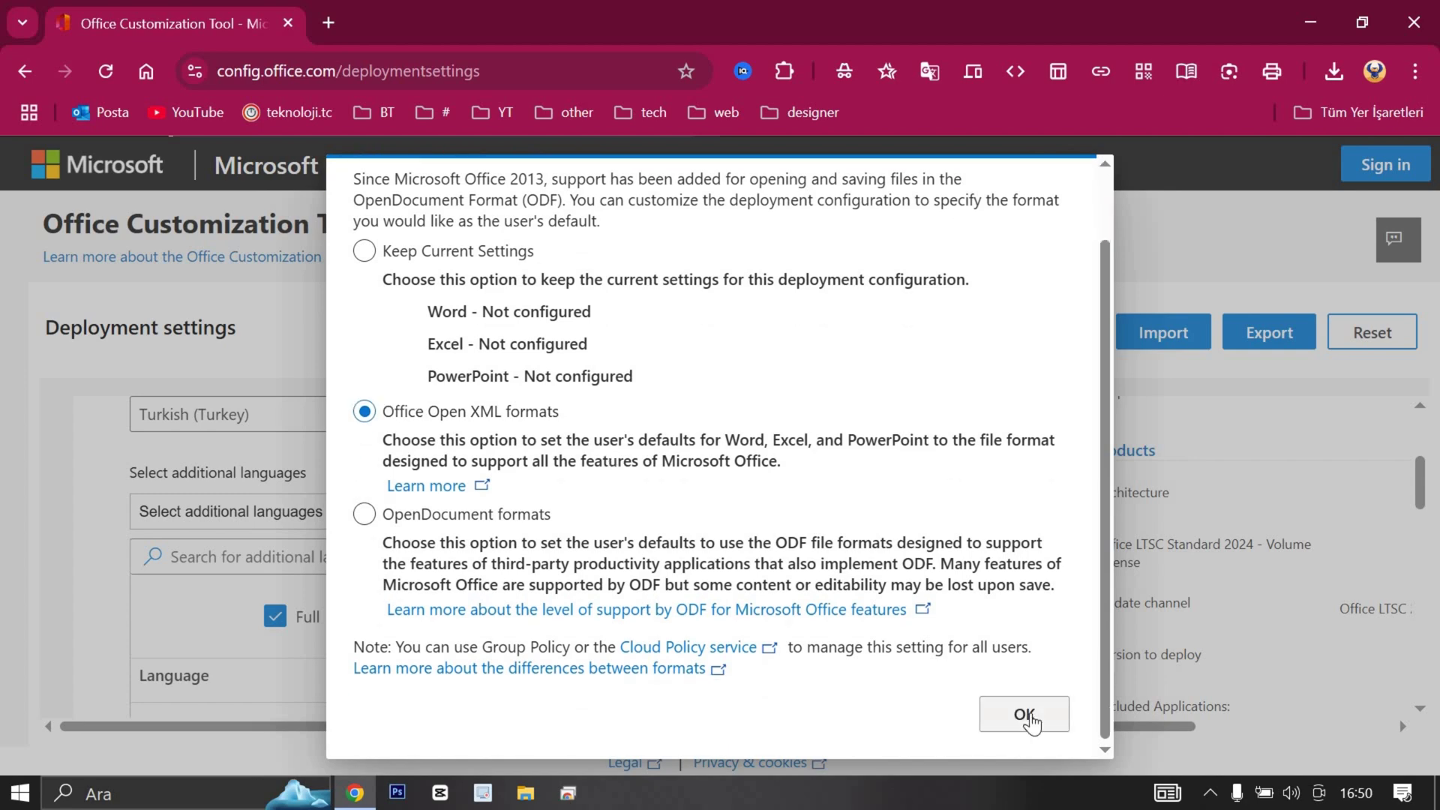
left_click(1025, 715)
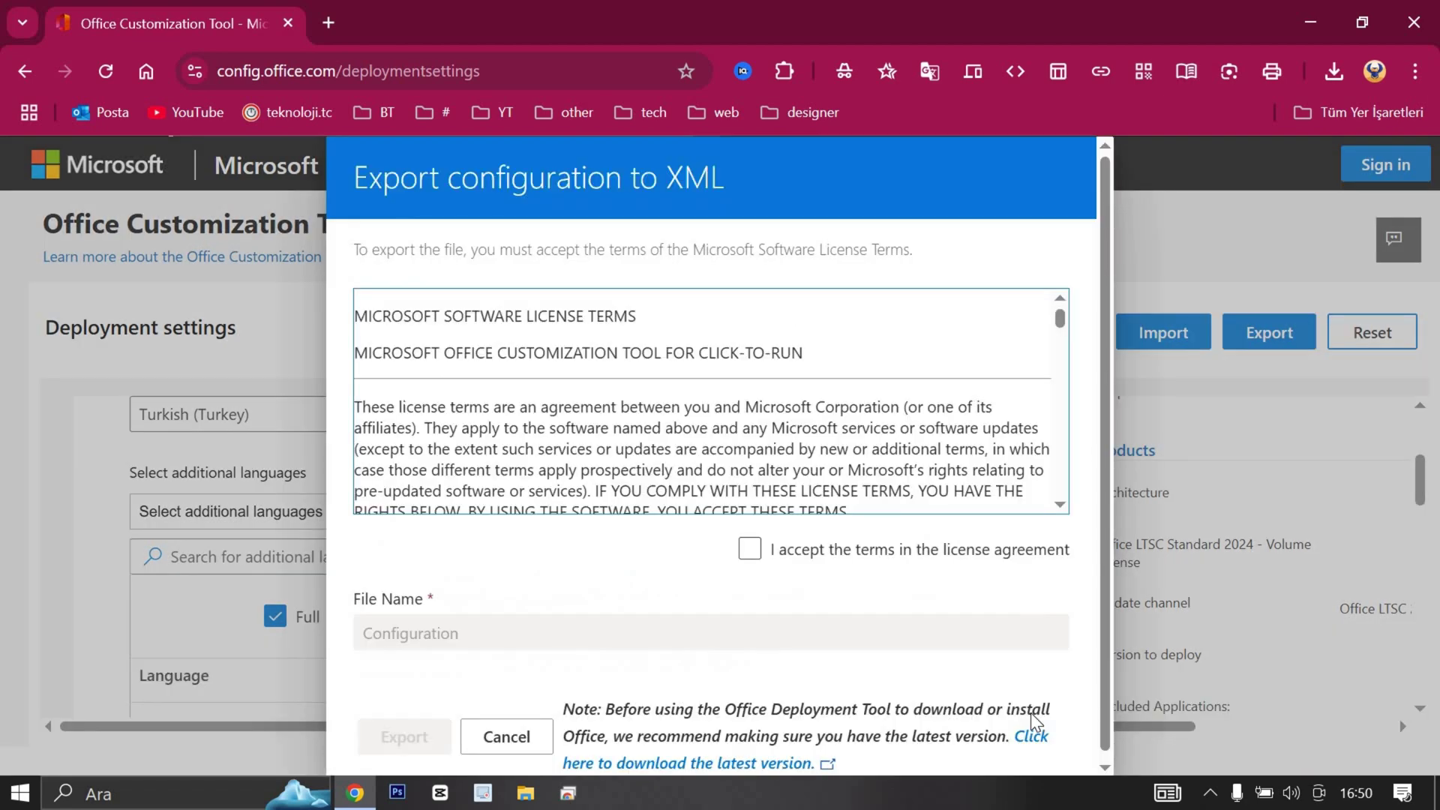
Step: Accept the license agreement and export the settings to an XML file named Configuration
left_click(751, 549)
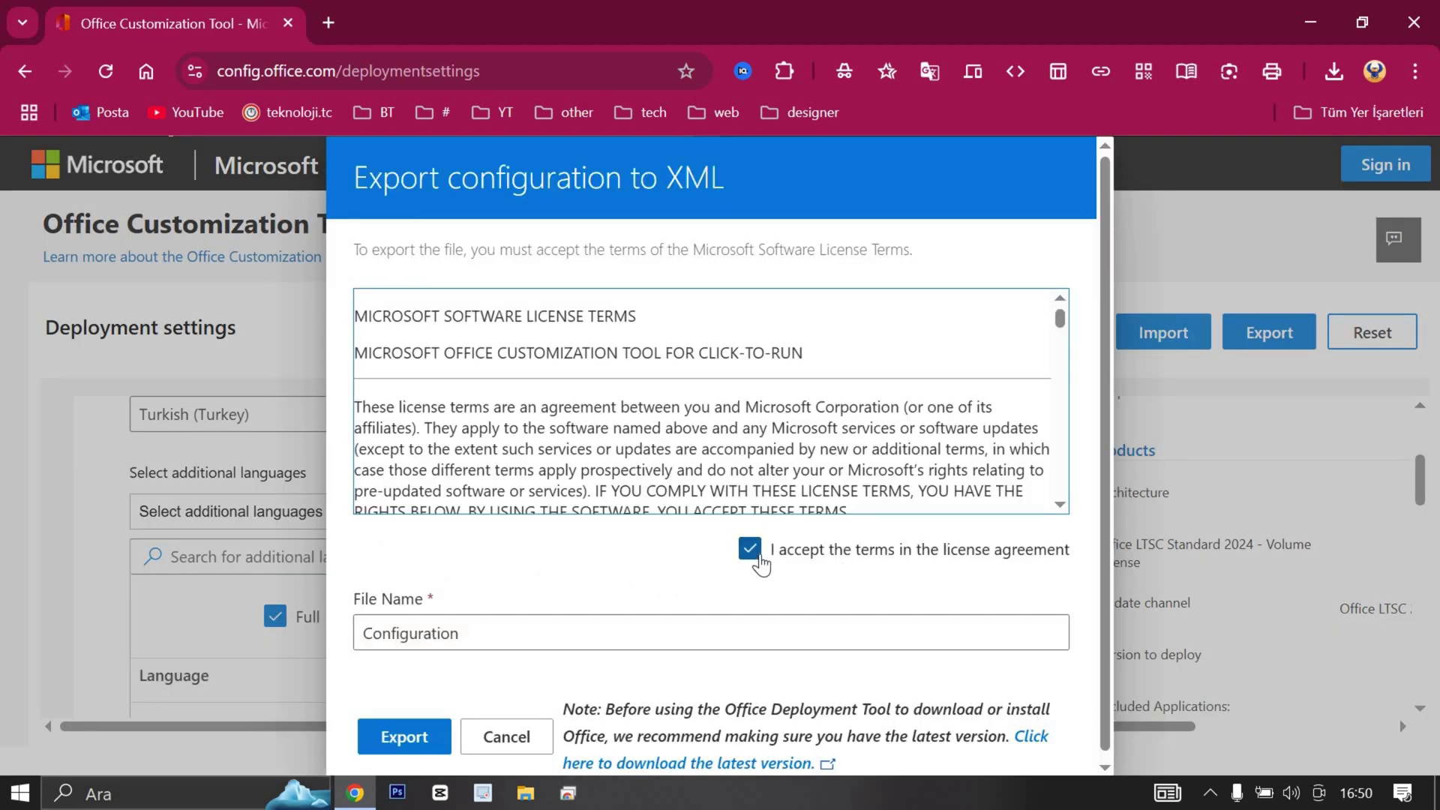
left_click(397, 738)
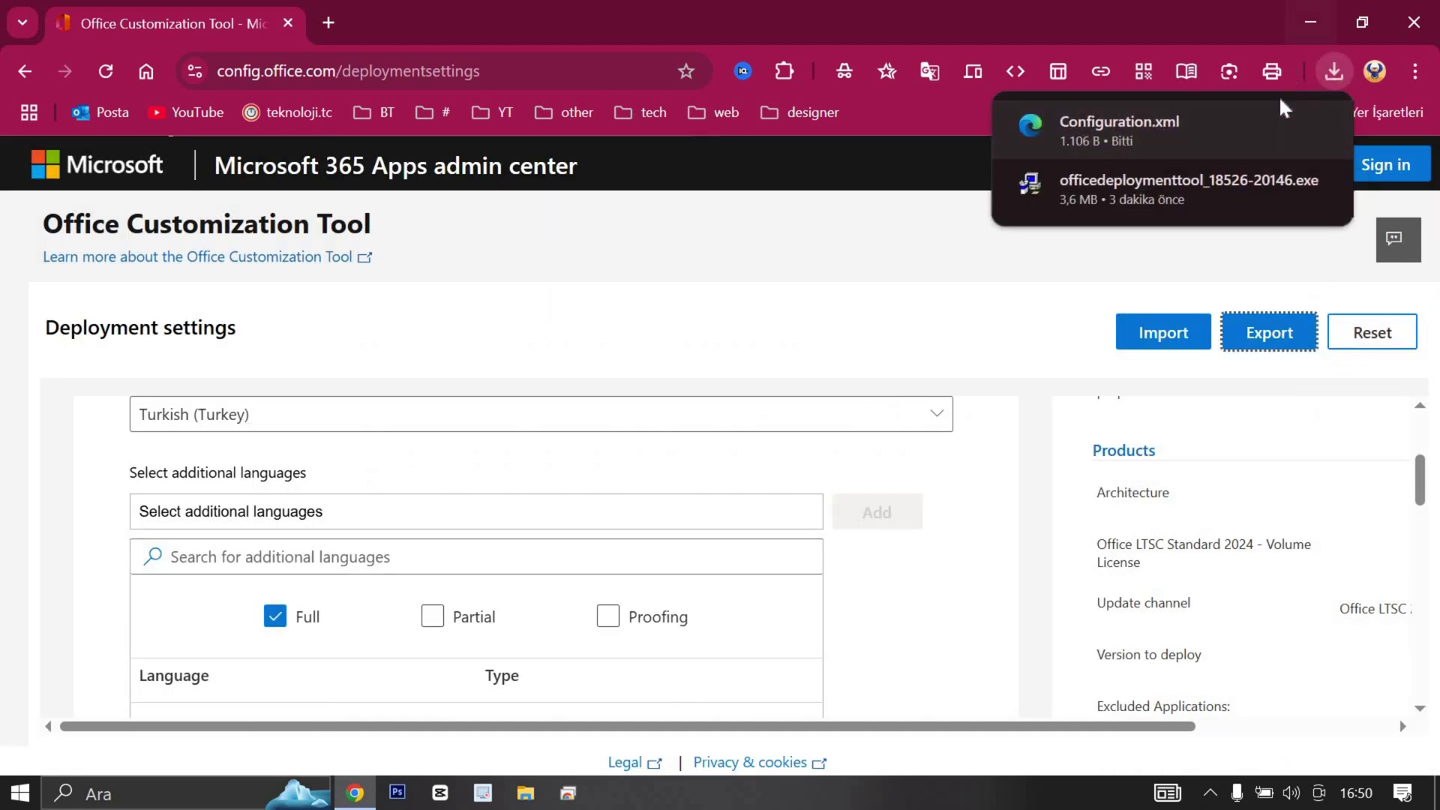
mouse_move(1197, 137)
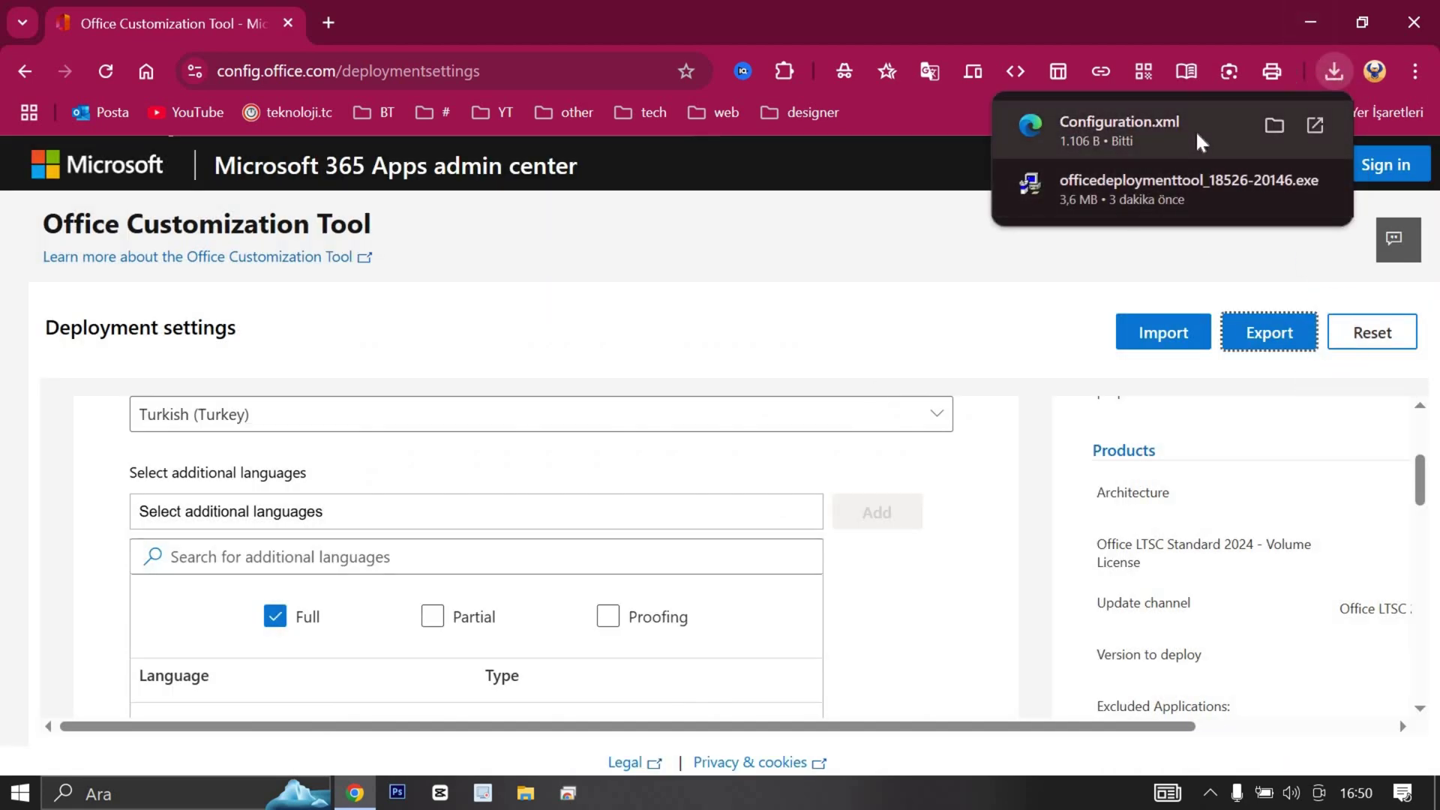
Step: Minimize the browser and move the Configuration and officedeploymenttool files together away from the desktop's edge
left_click(1309, 30)
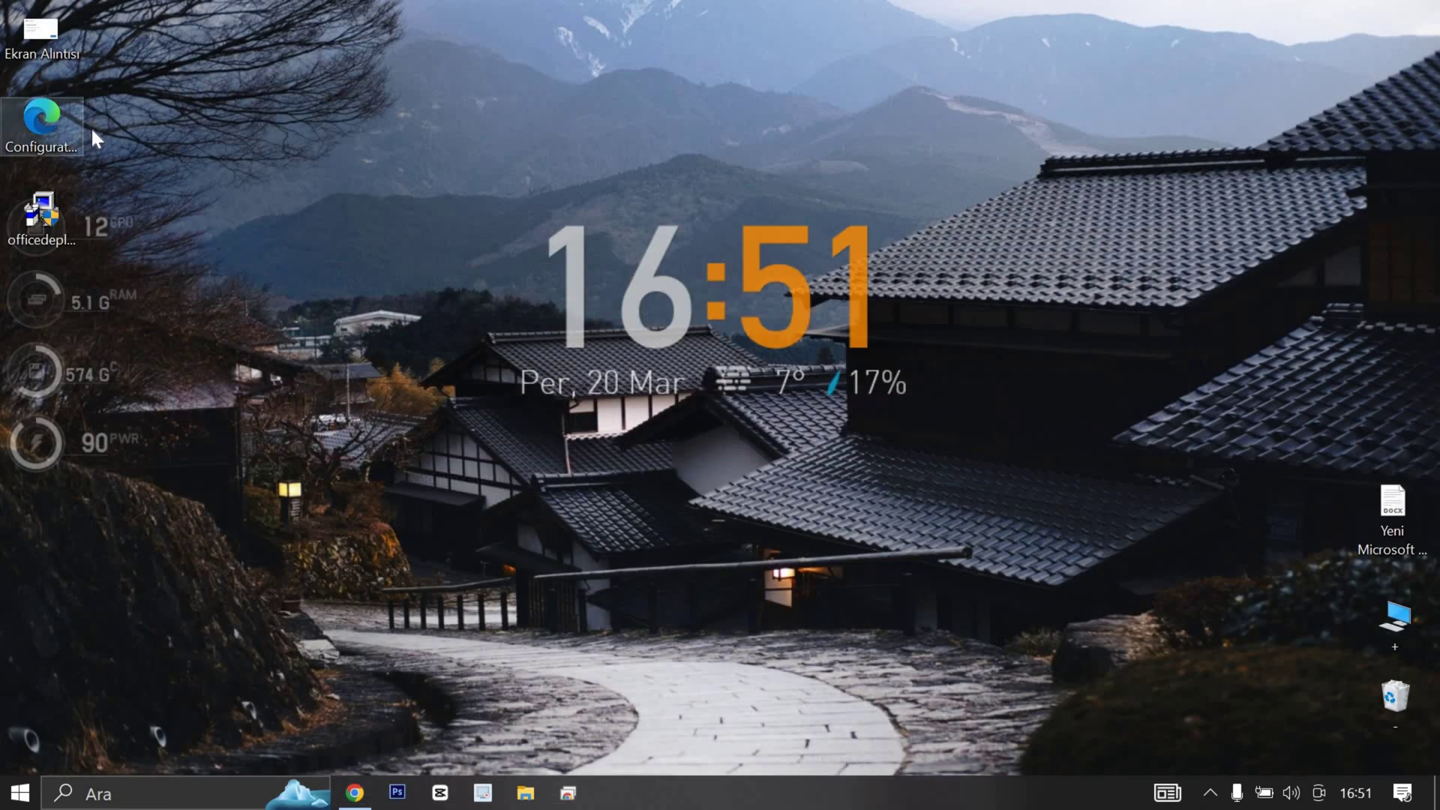
left_click_drag(92, 126, 123, 222)
left_click_drag(385, 224, 385, 225)
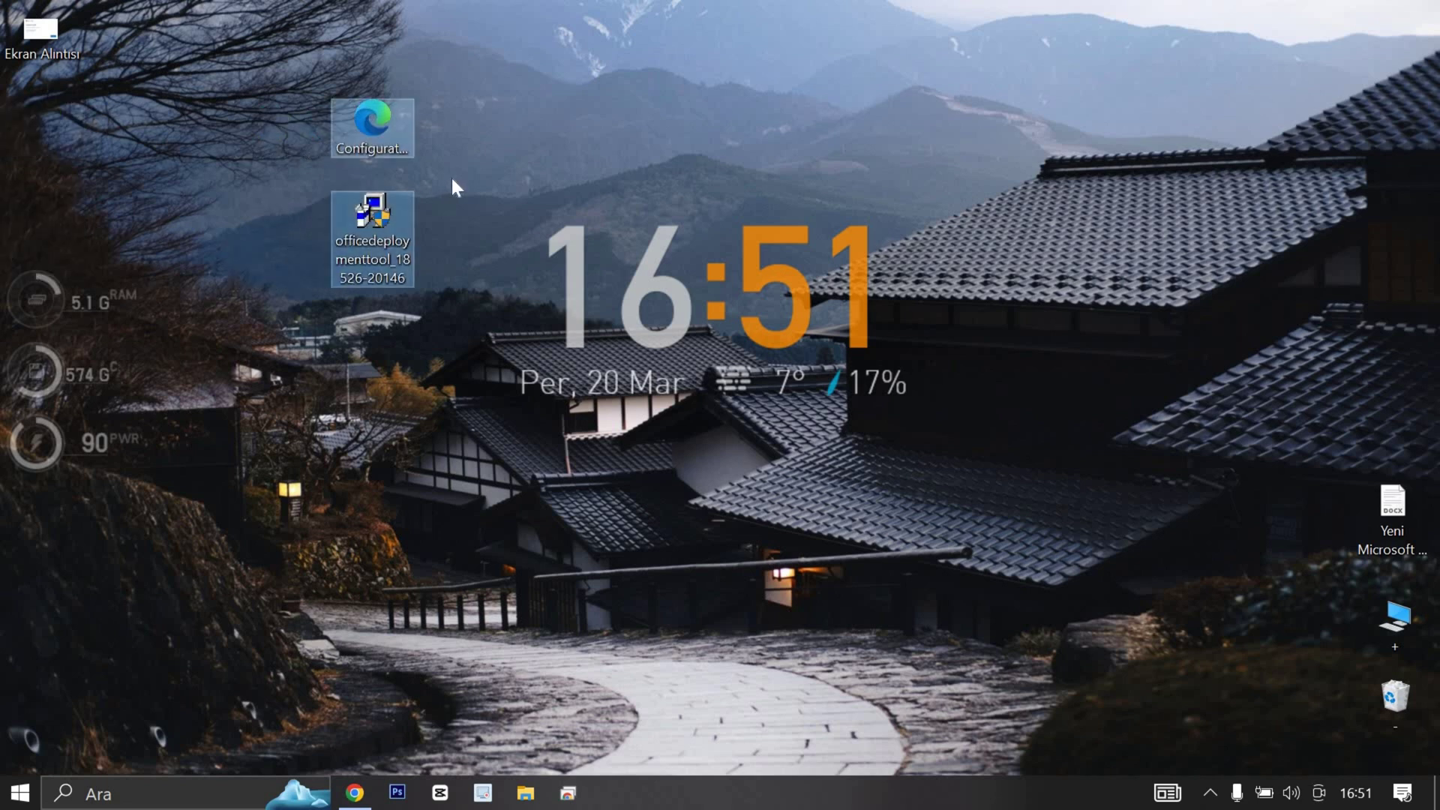
Step: Rename the Configuration file on the desktop to configuration with a lowercase c
left_click(345, 152)
left_click(343, 151)
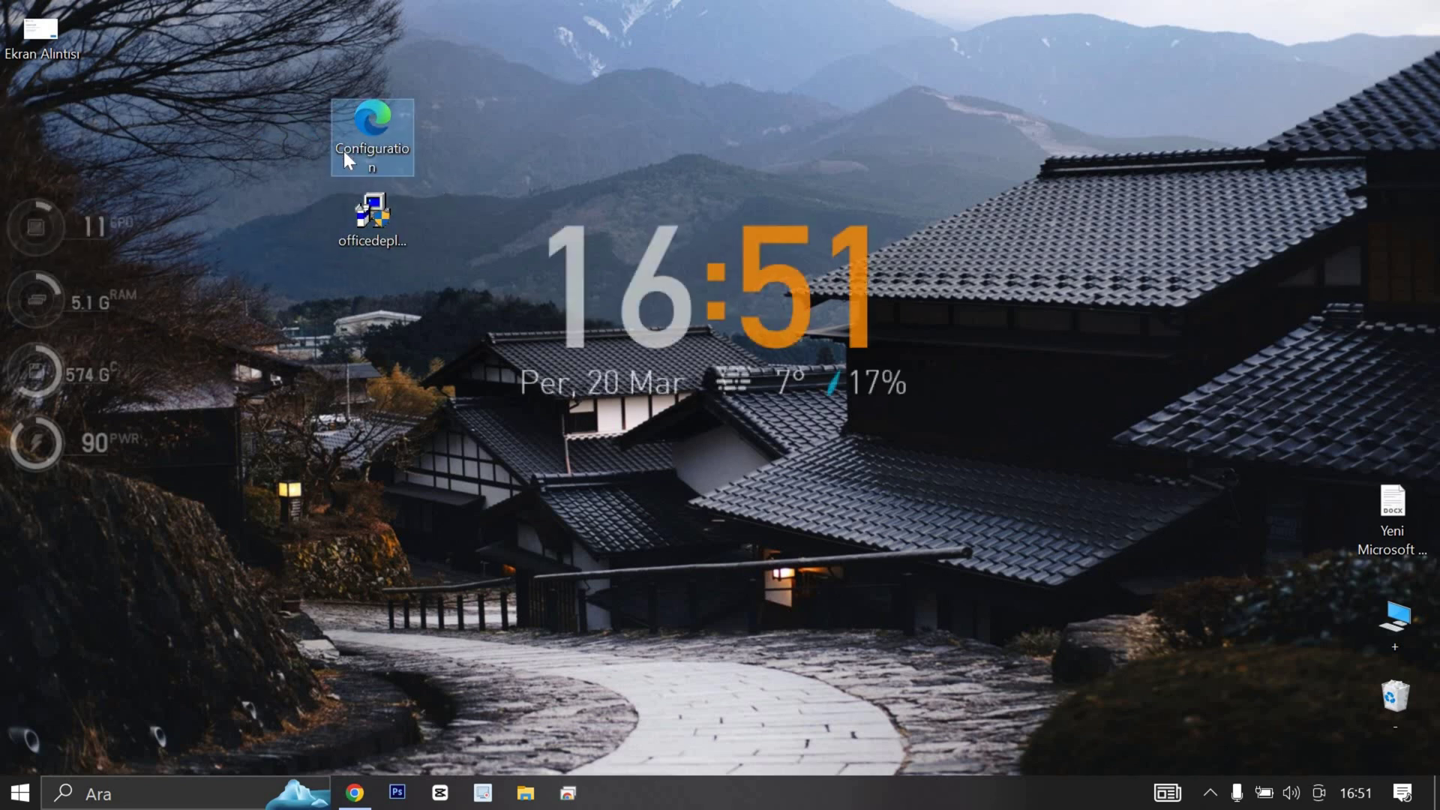
left_click(344, 150)
left_click(345, 151)
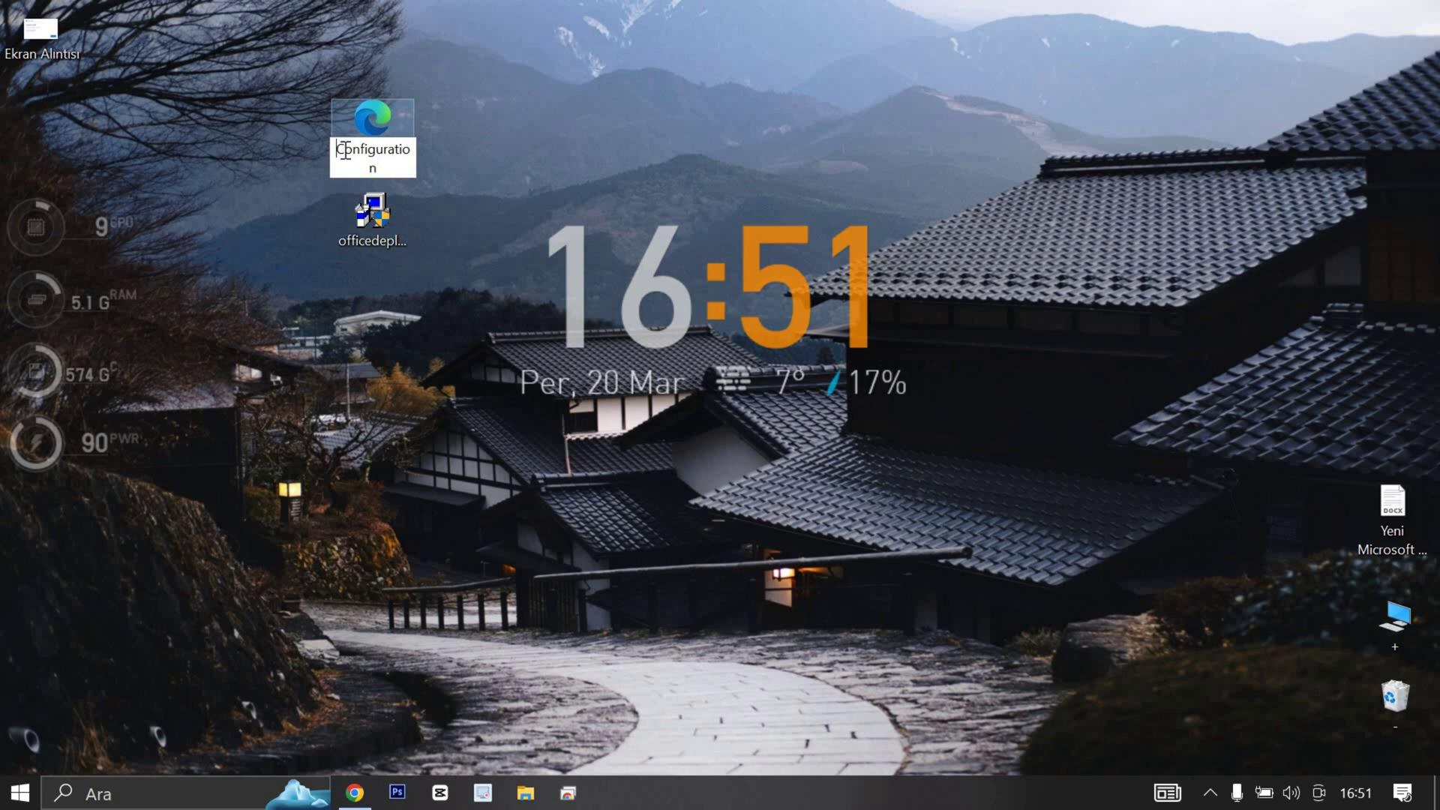
key("BackSpace")
type("c")
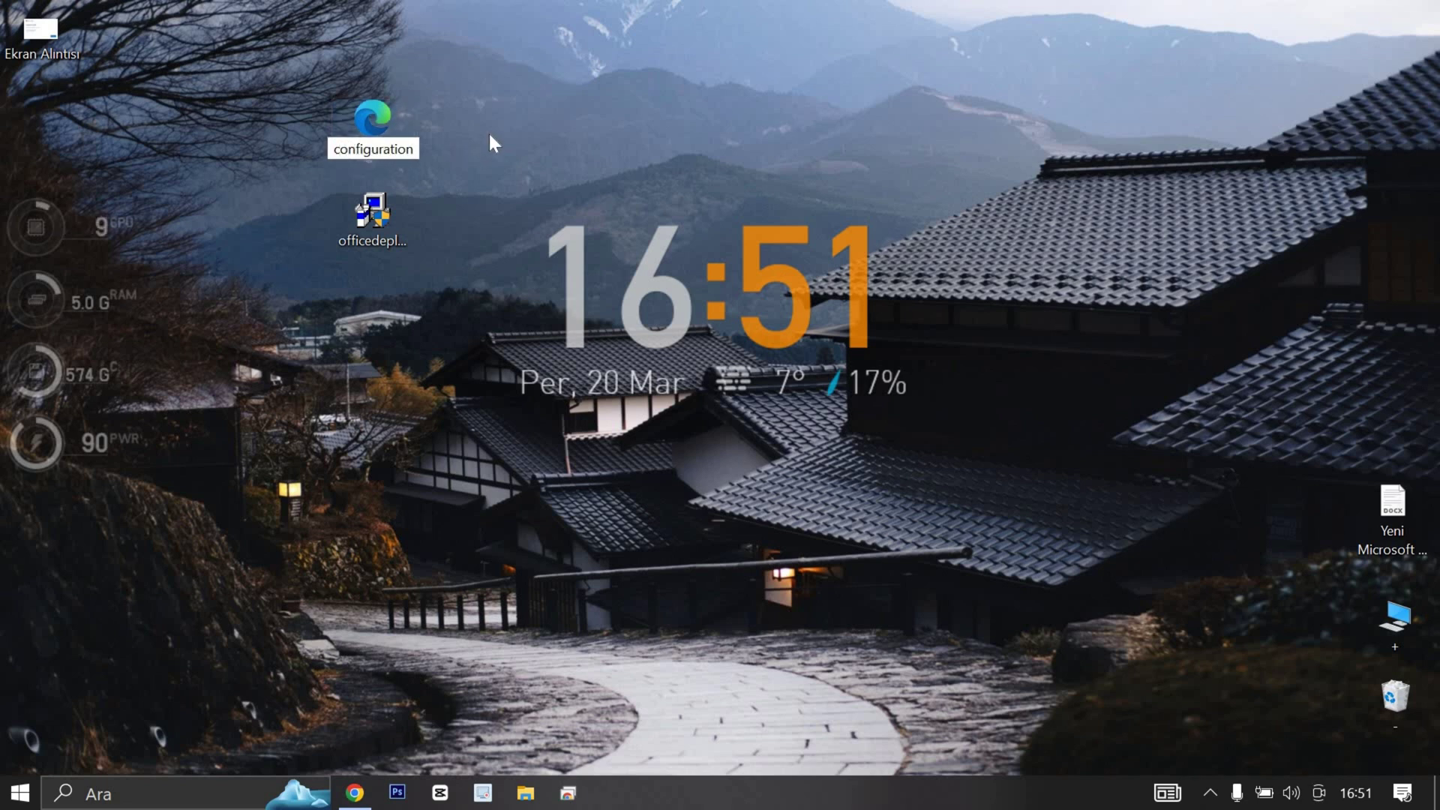
key("Return")
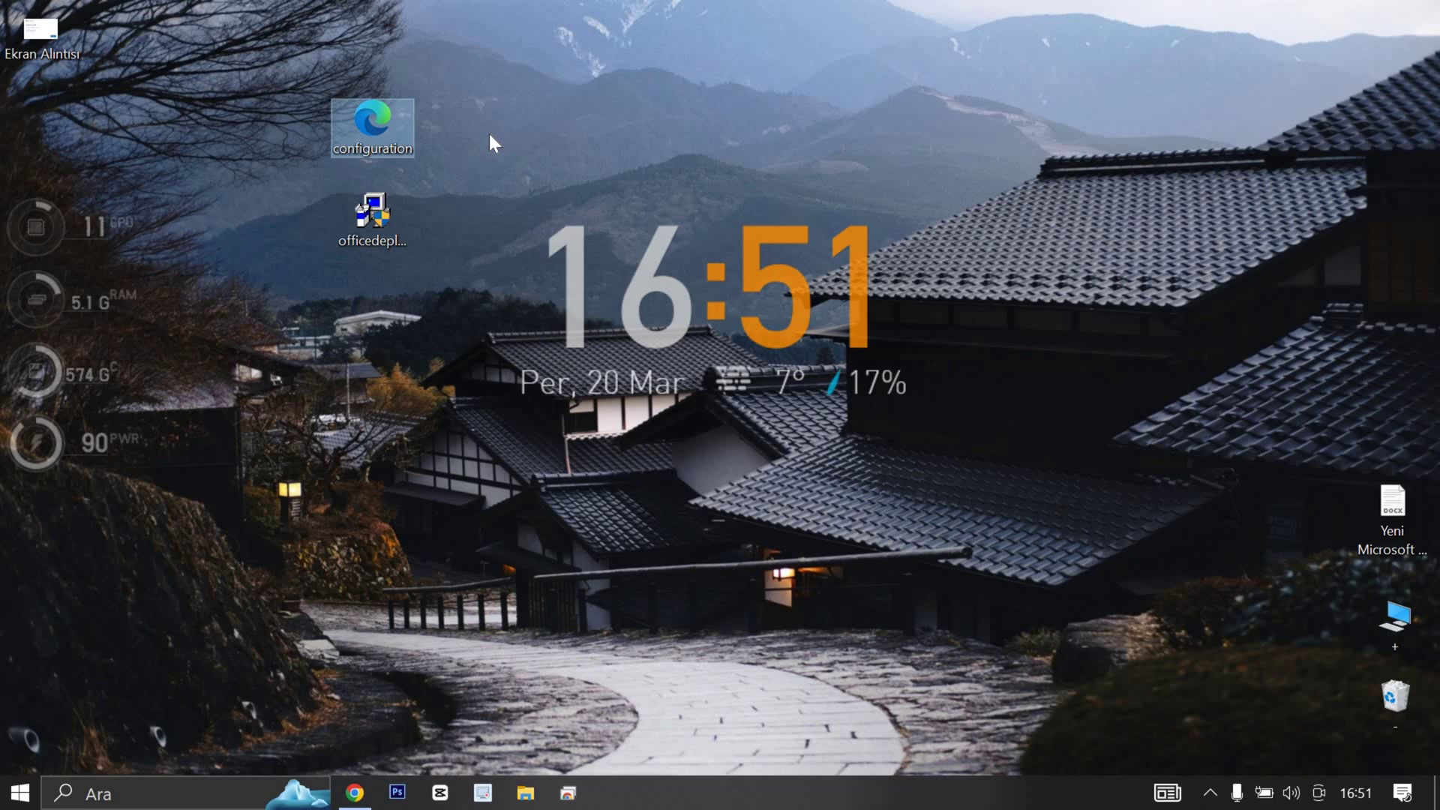
Step: Create a new folder on the desktop and name it office 2024
right_click(490, 136)
mouse_move(654, 346)
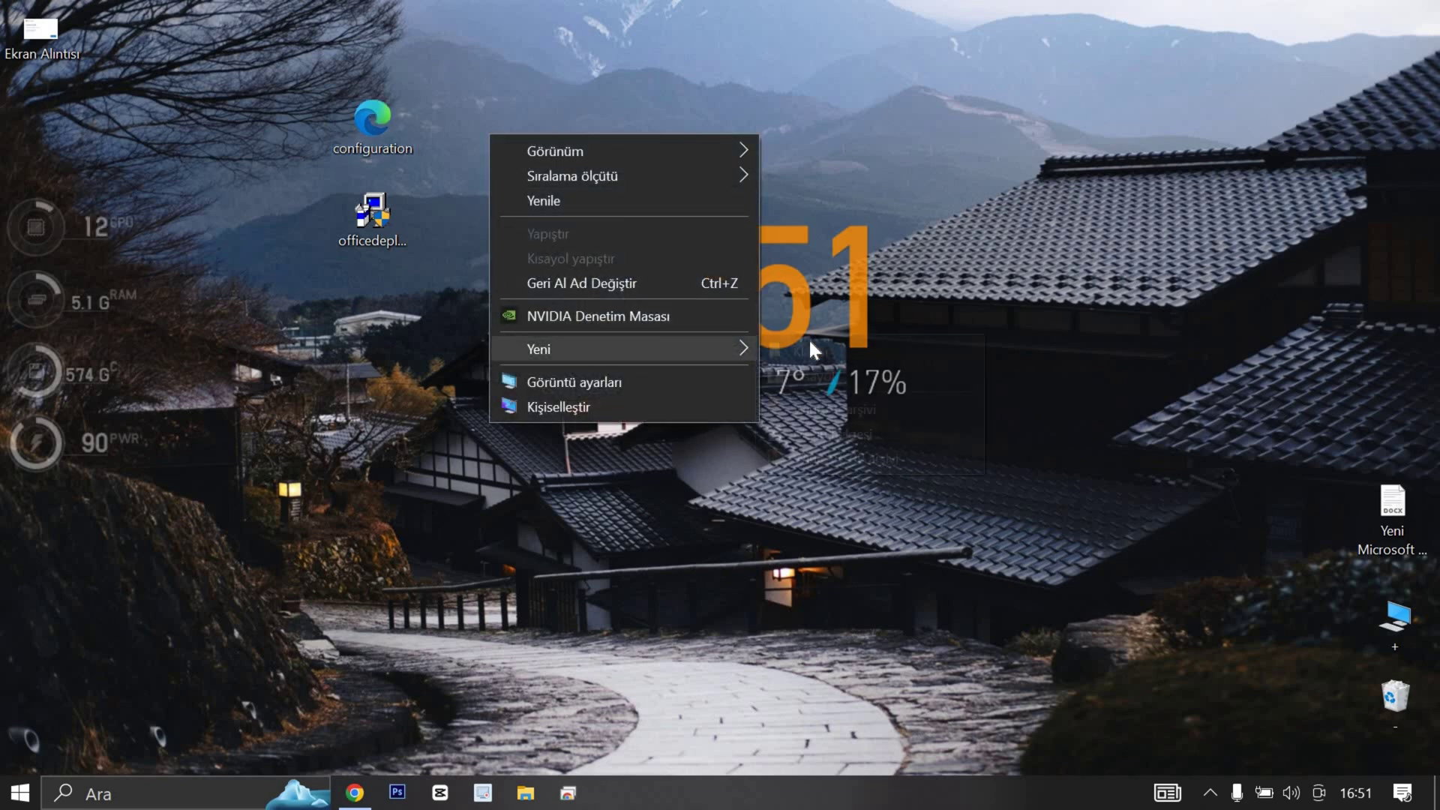
left_click(810, 358)
type("o")
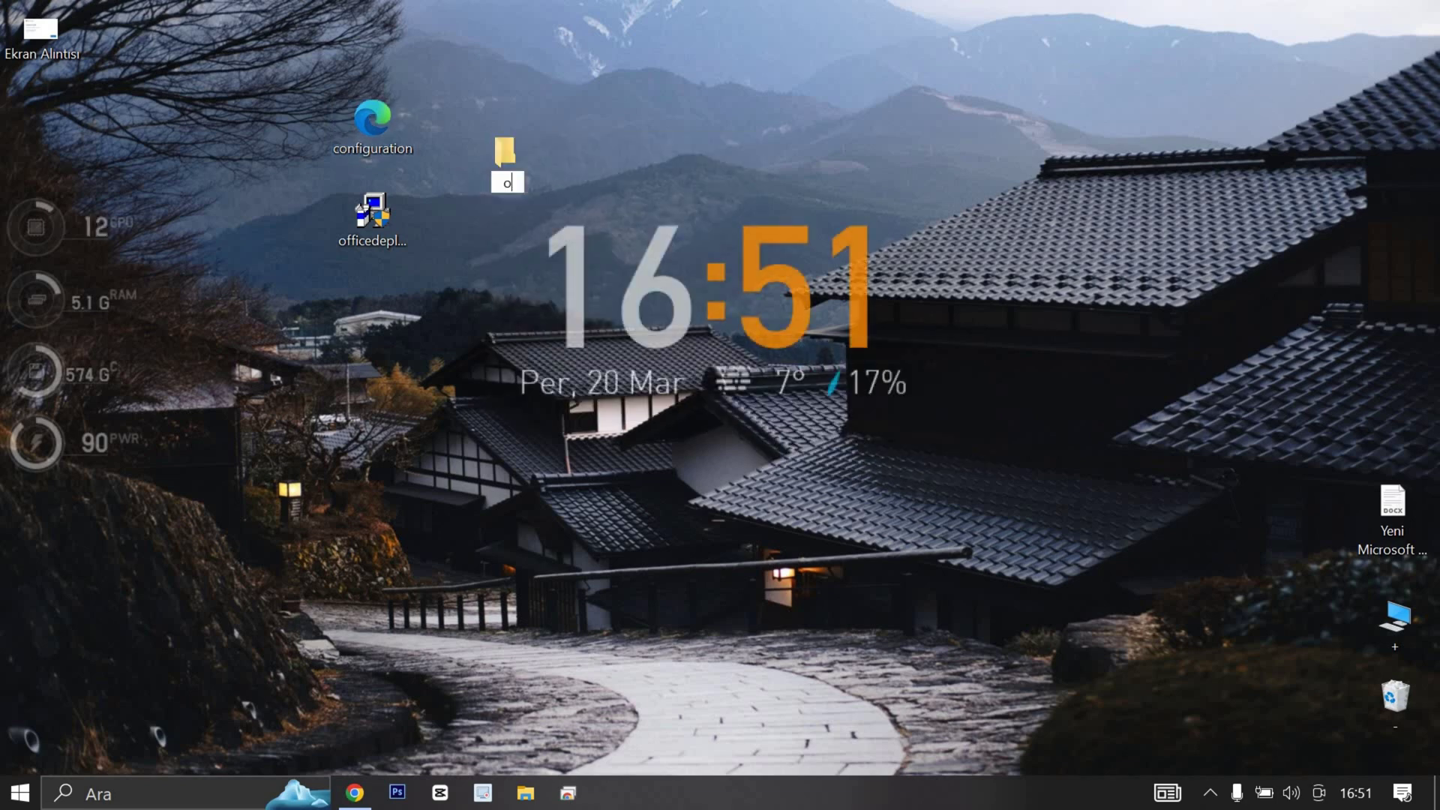
type("ffice 2024")
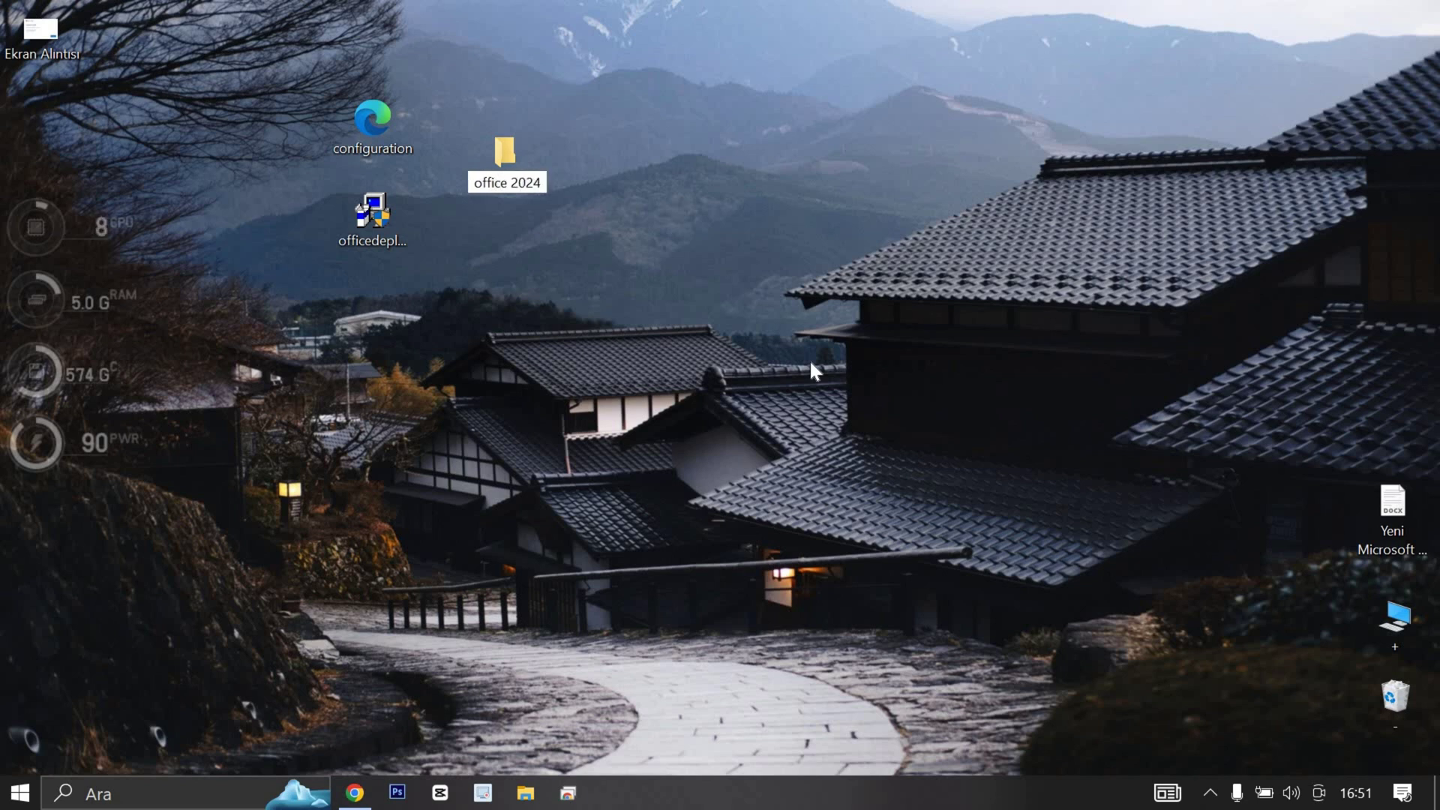
key("Return")
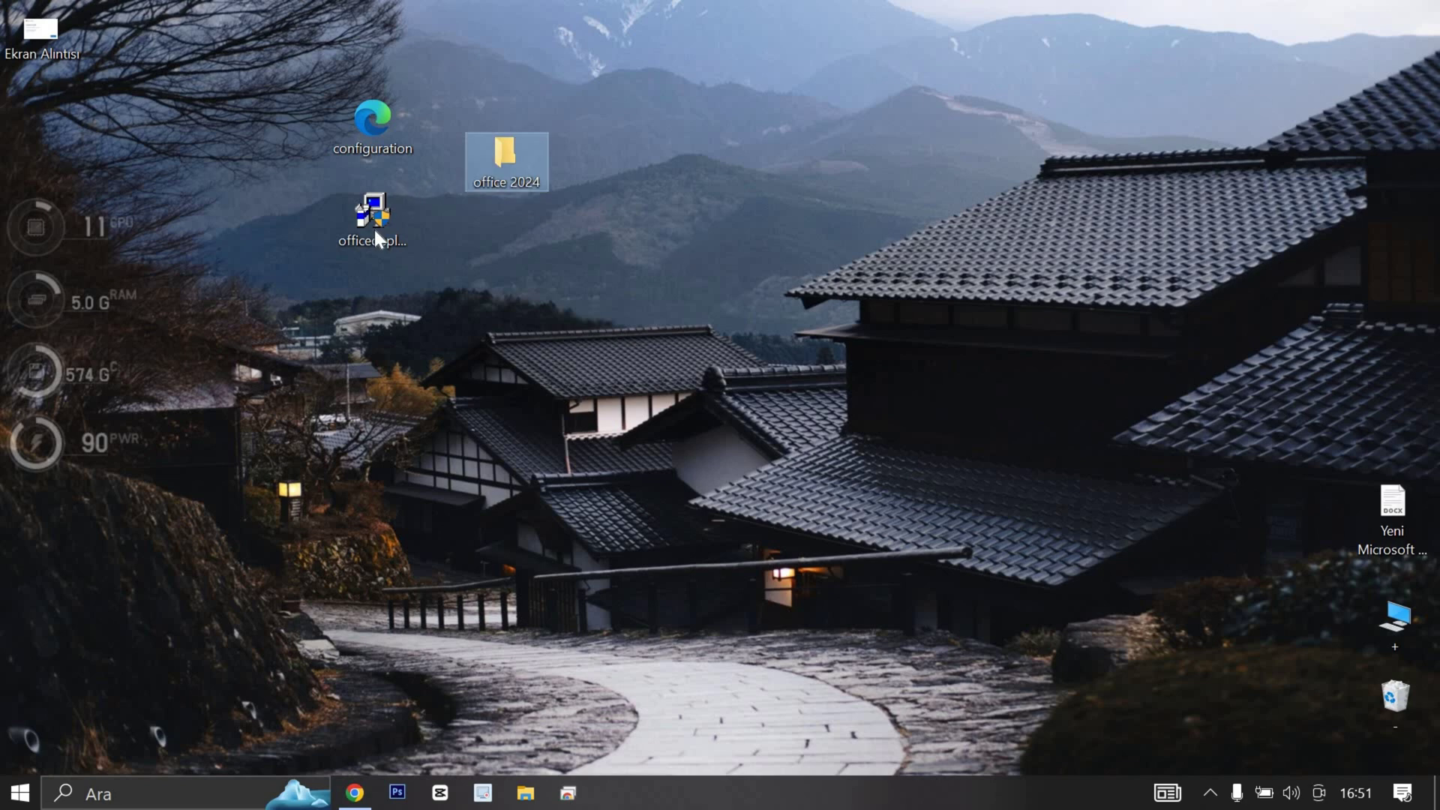
Step: Run the officedeploymenttool file as administrator and accept the Microsoft Software License Terms
right_click(367, 210)
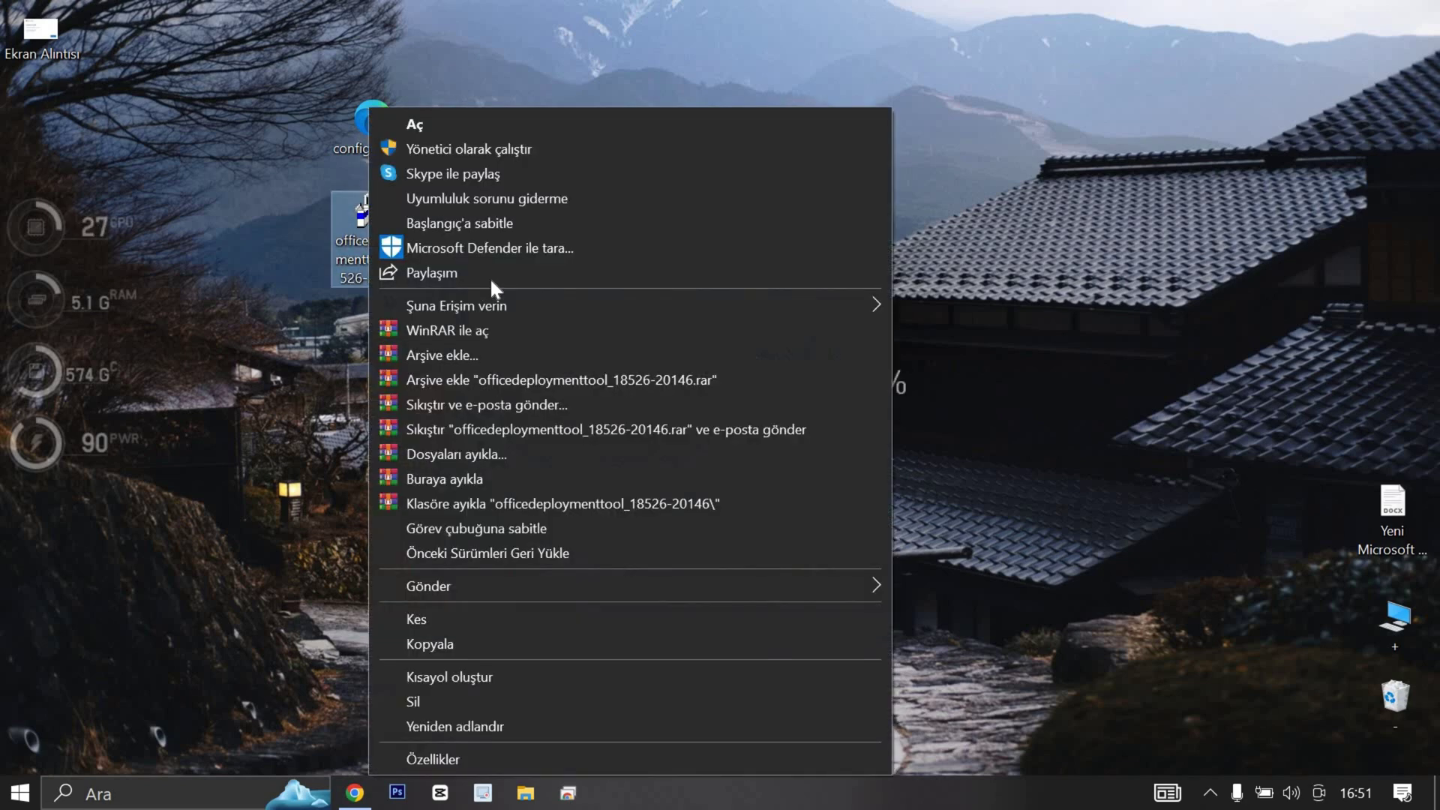
left_click(550, 150)
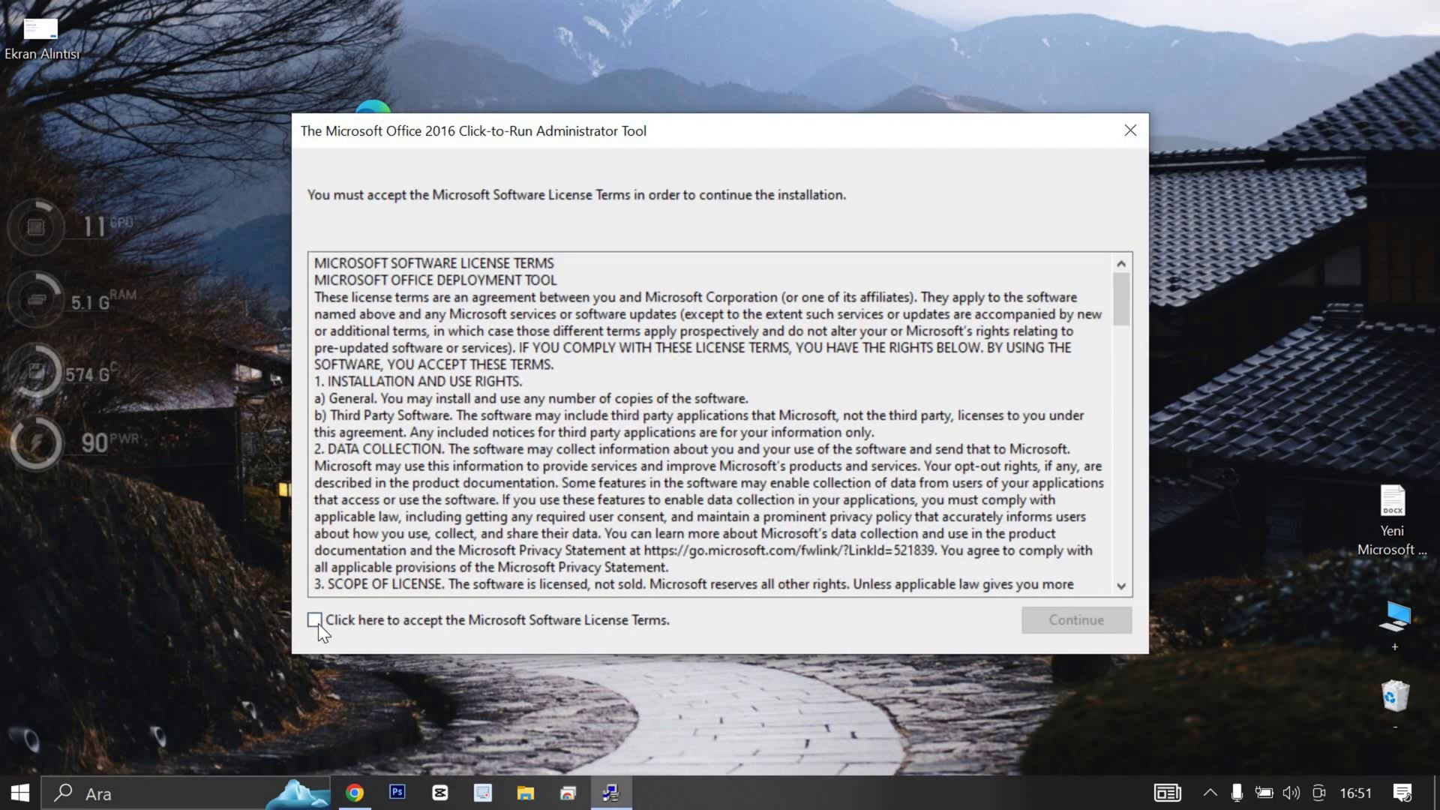
left_click(315, 621)
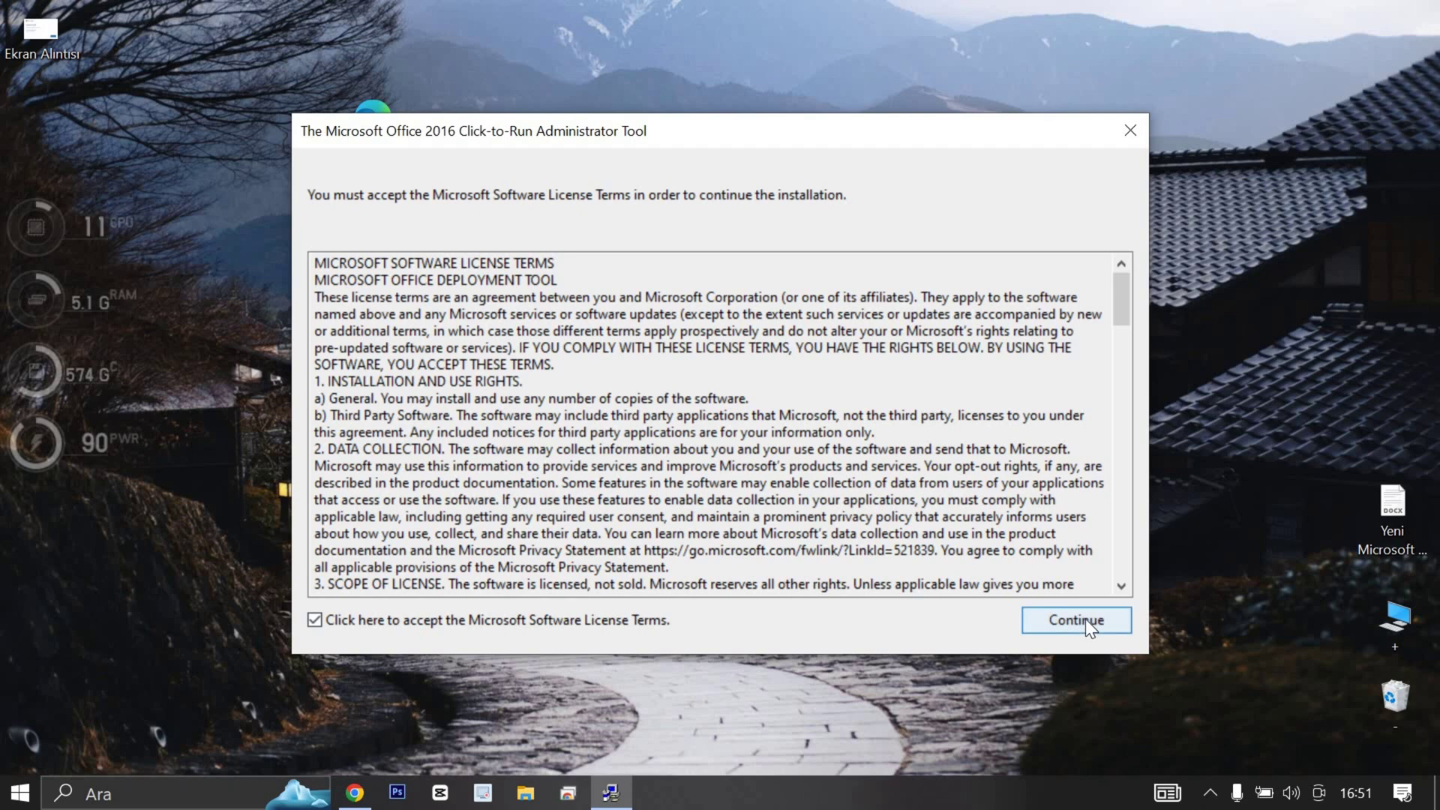
left_click(1086, 619)
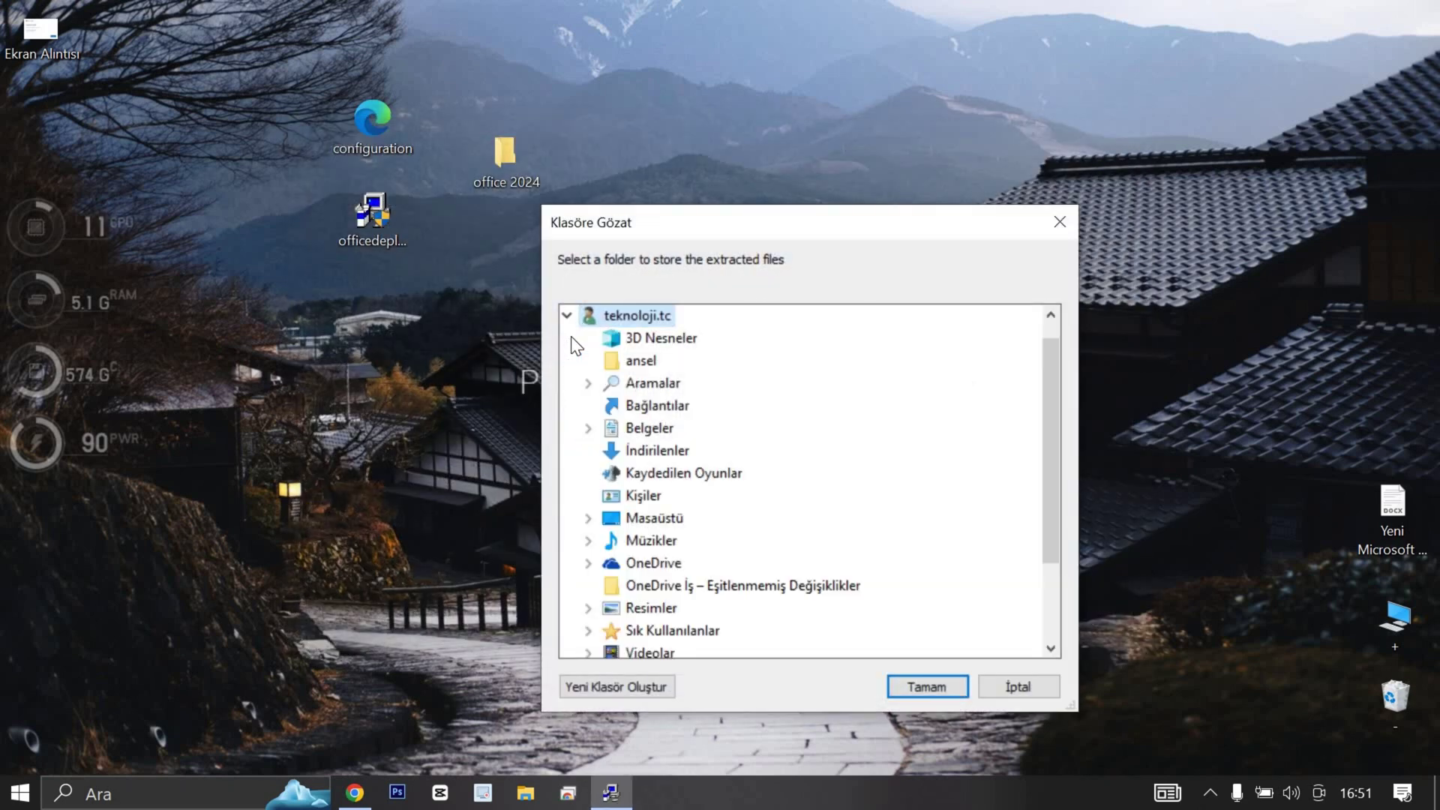
Step: Extract the deployment tool files into the office 2024 folder on the desktop and close the extraction notice
left_click(643, 520)
left_click(679, 563)
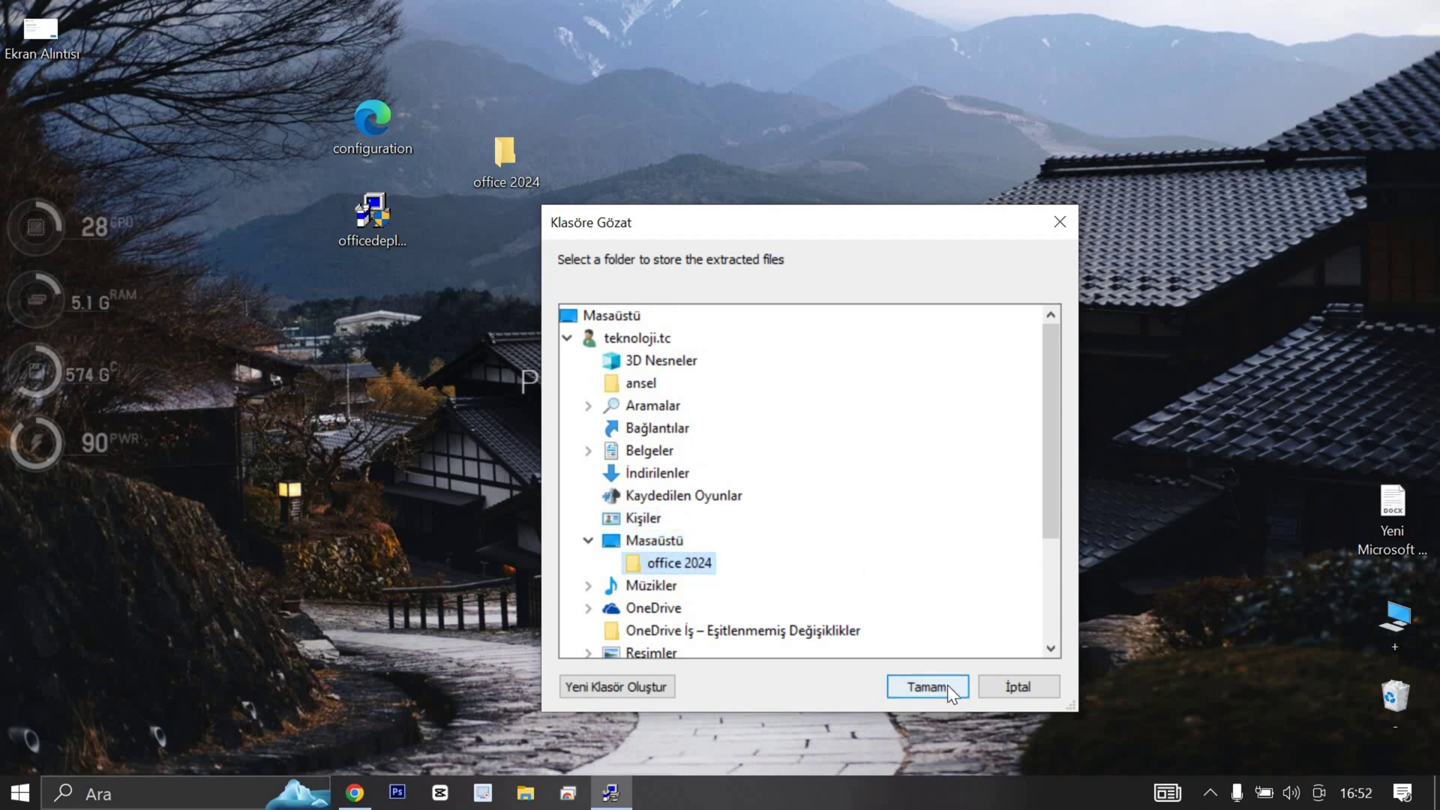
left_click(947, 686)
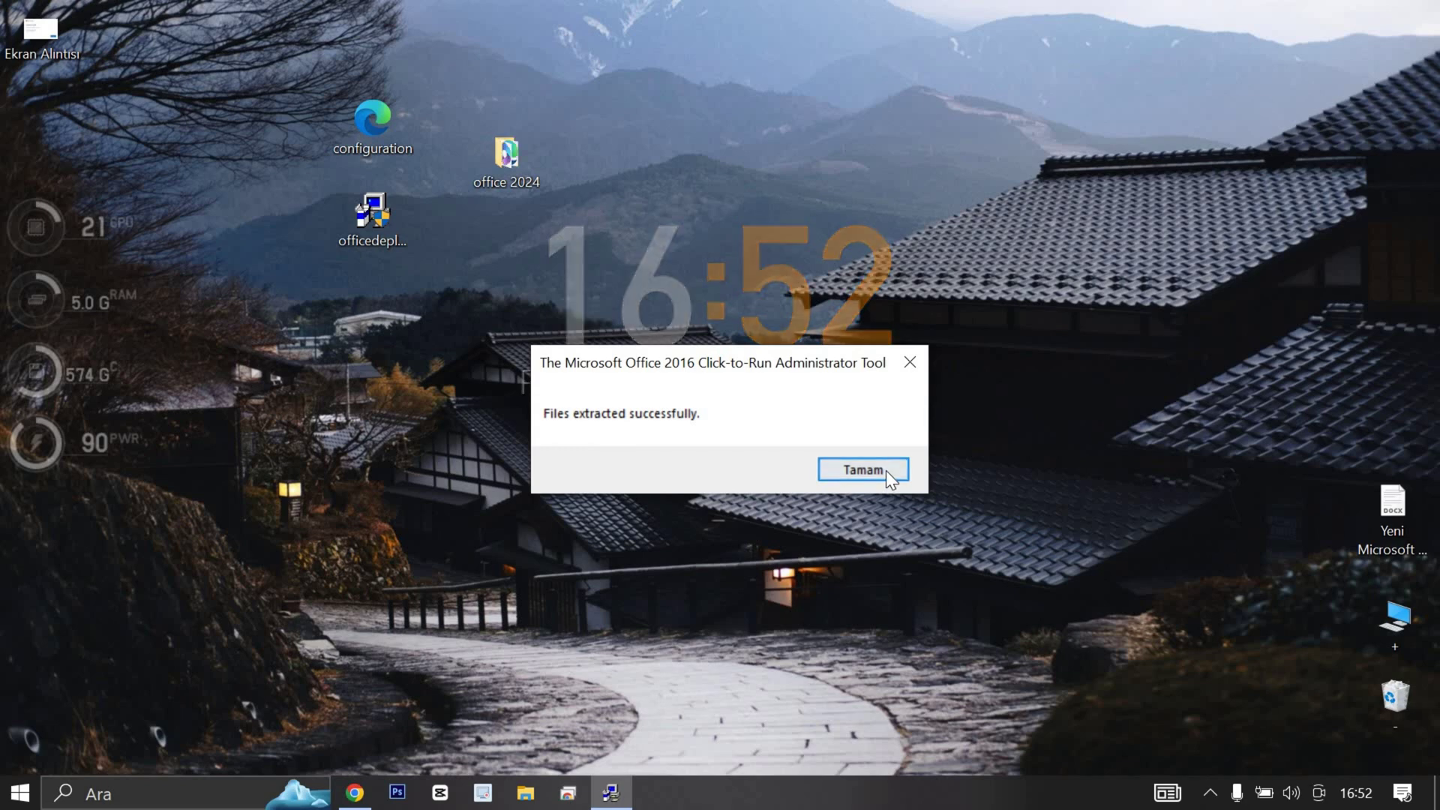
left_click(885, 470)
Step: Delete the officedeploymenttool file from the desktop and move the configuration file into the office 2024 folder
left_click(353, 285)
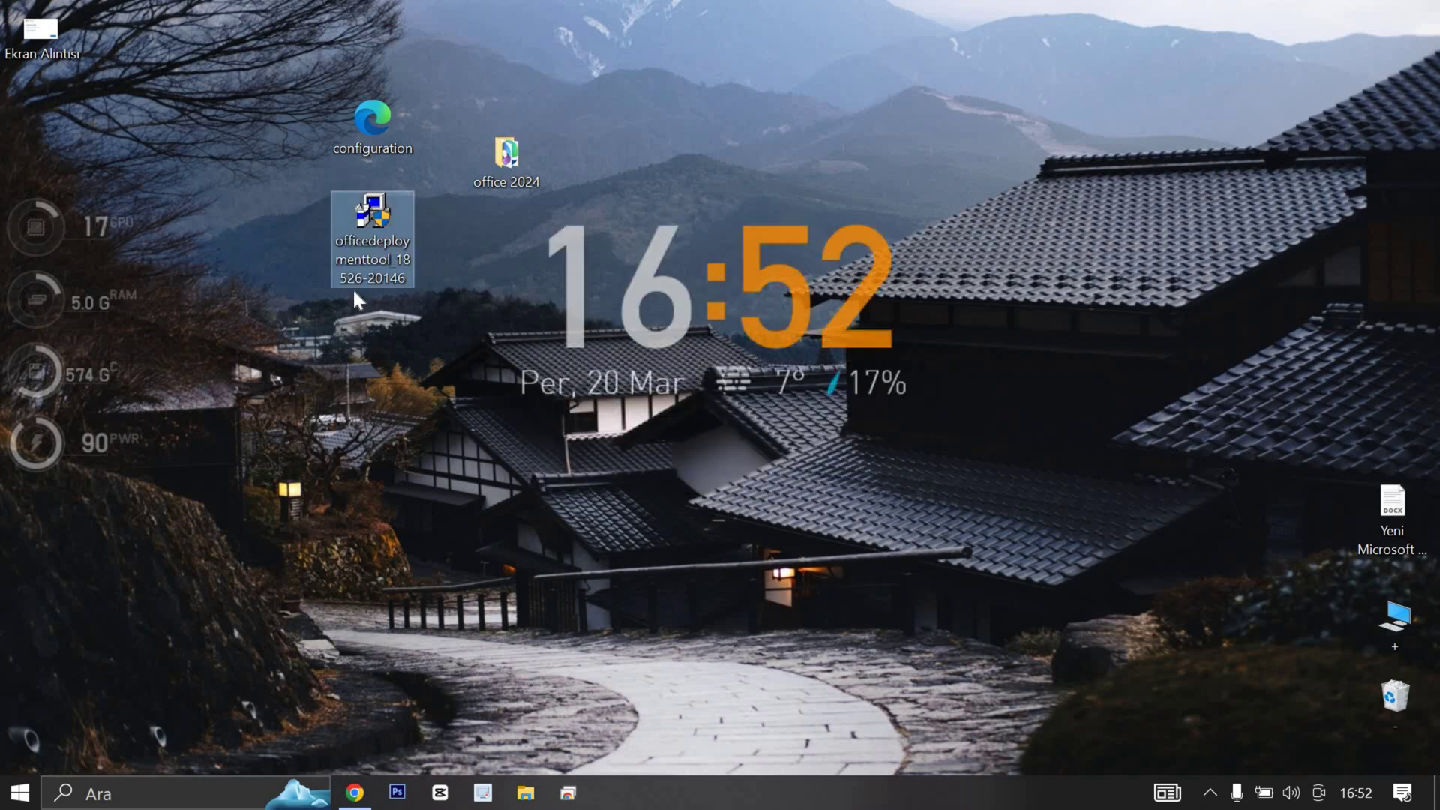
key("Delete")
left_click_drag(377, 120, 511, 165)
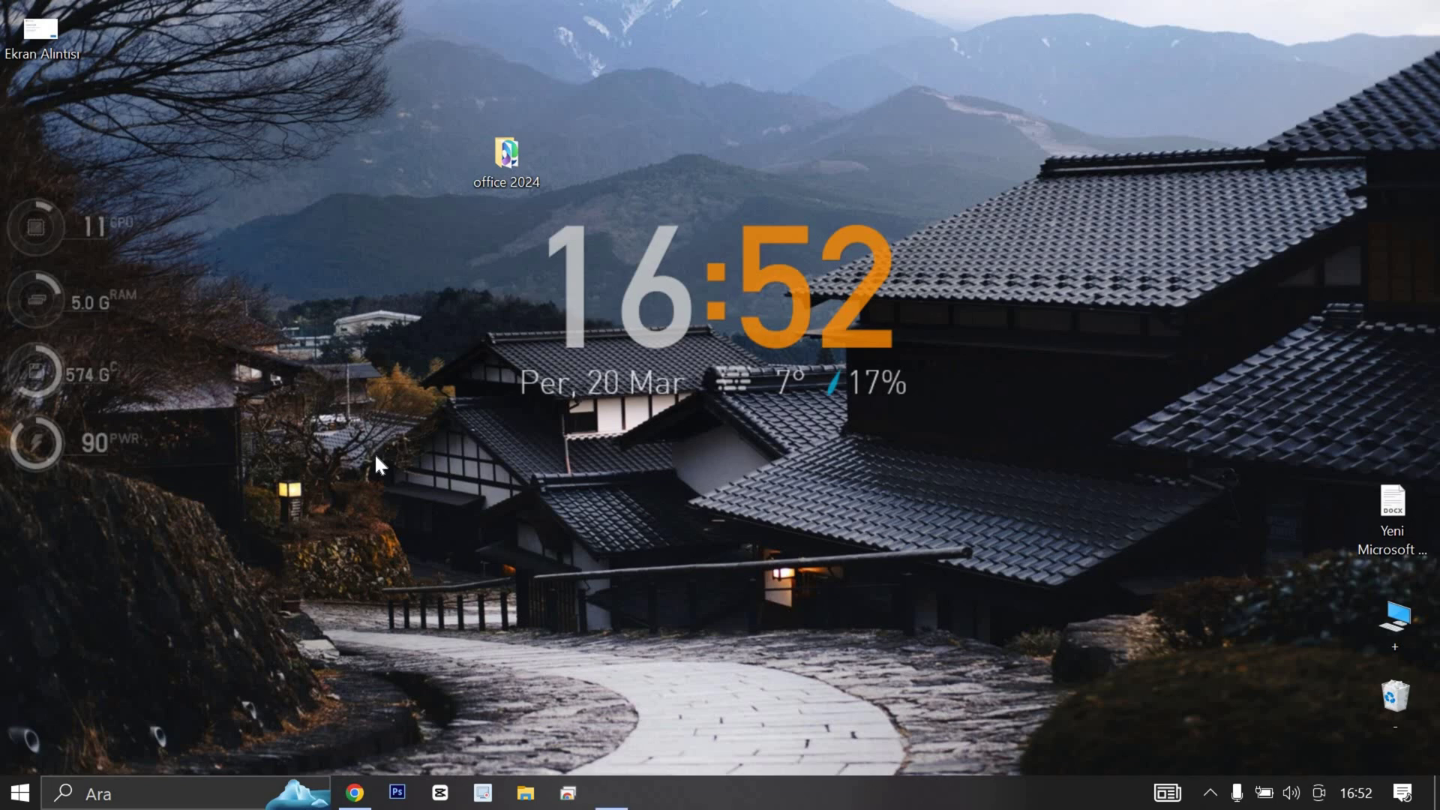
Step: Open the user's local Temp folder through the Run dialog
key("super+r")
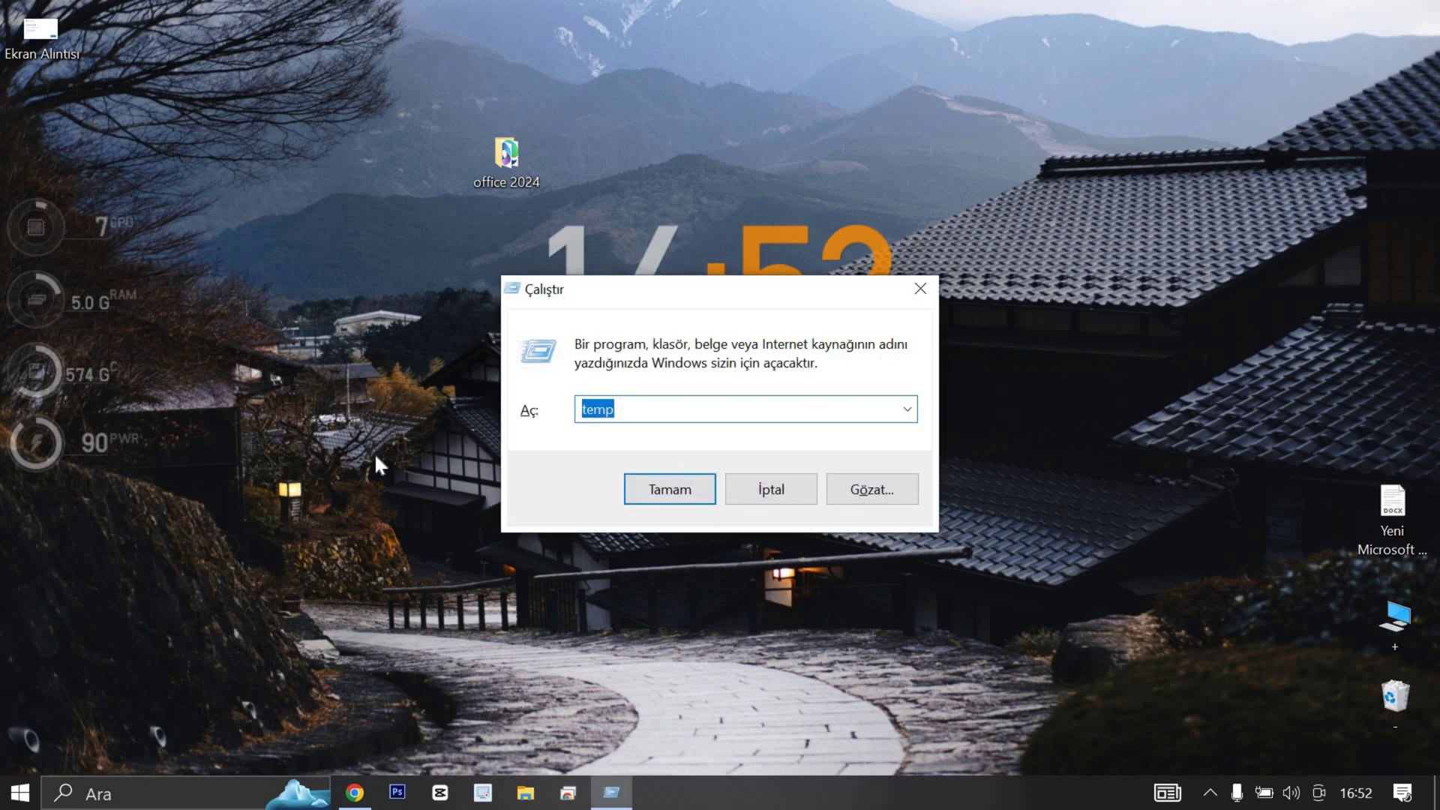
key("Down")
key("Return")
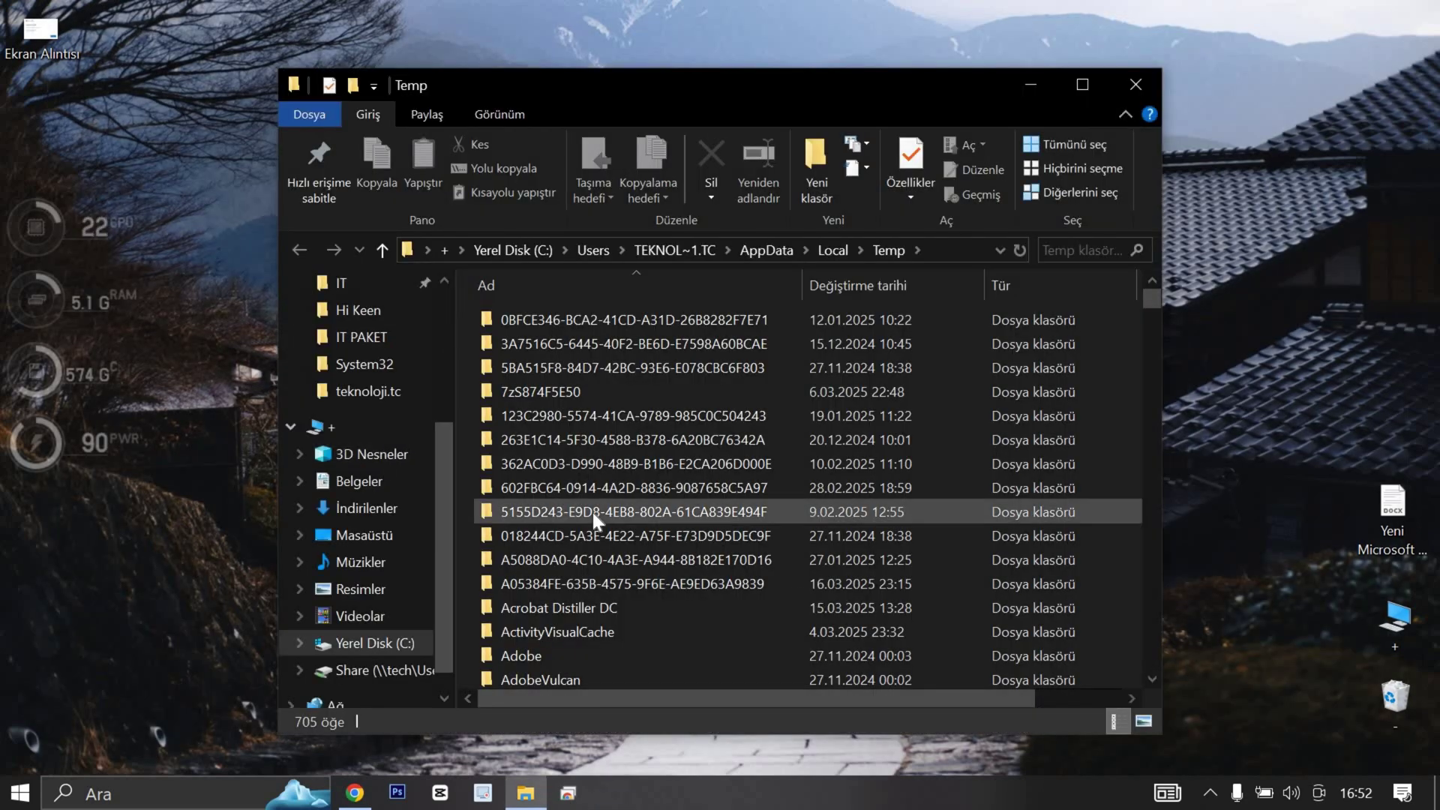
Step: Delete everything in the Temp folder, granting administrator permission for all items, skipping all in-use items and closing the lingering progress window
key("ctrl+a")
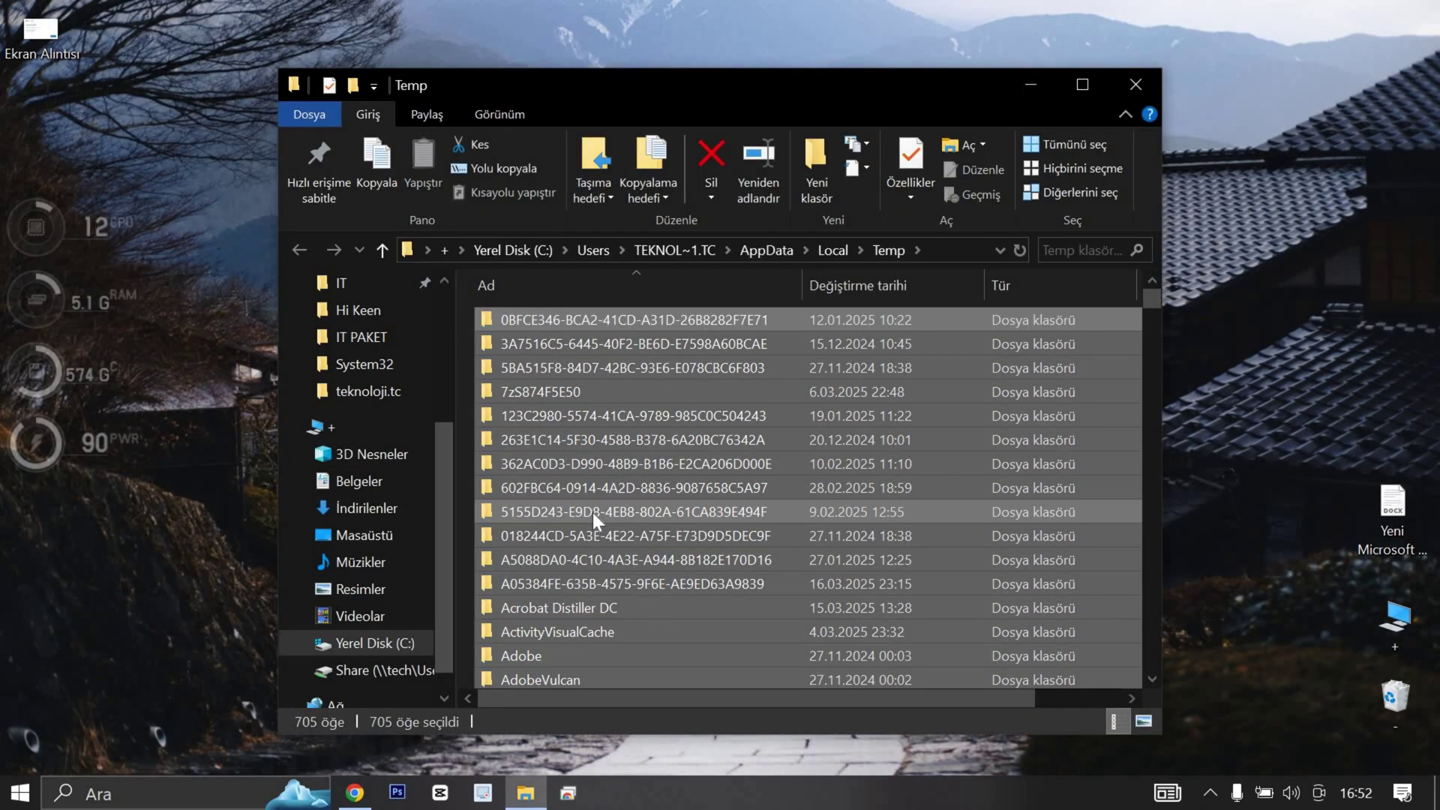
key("Delete")
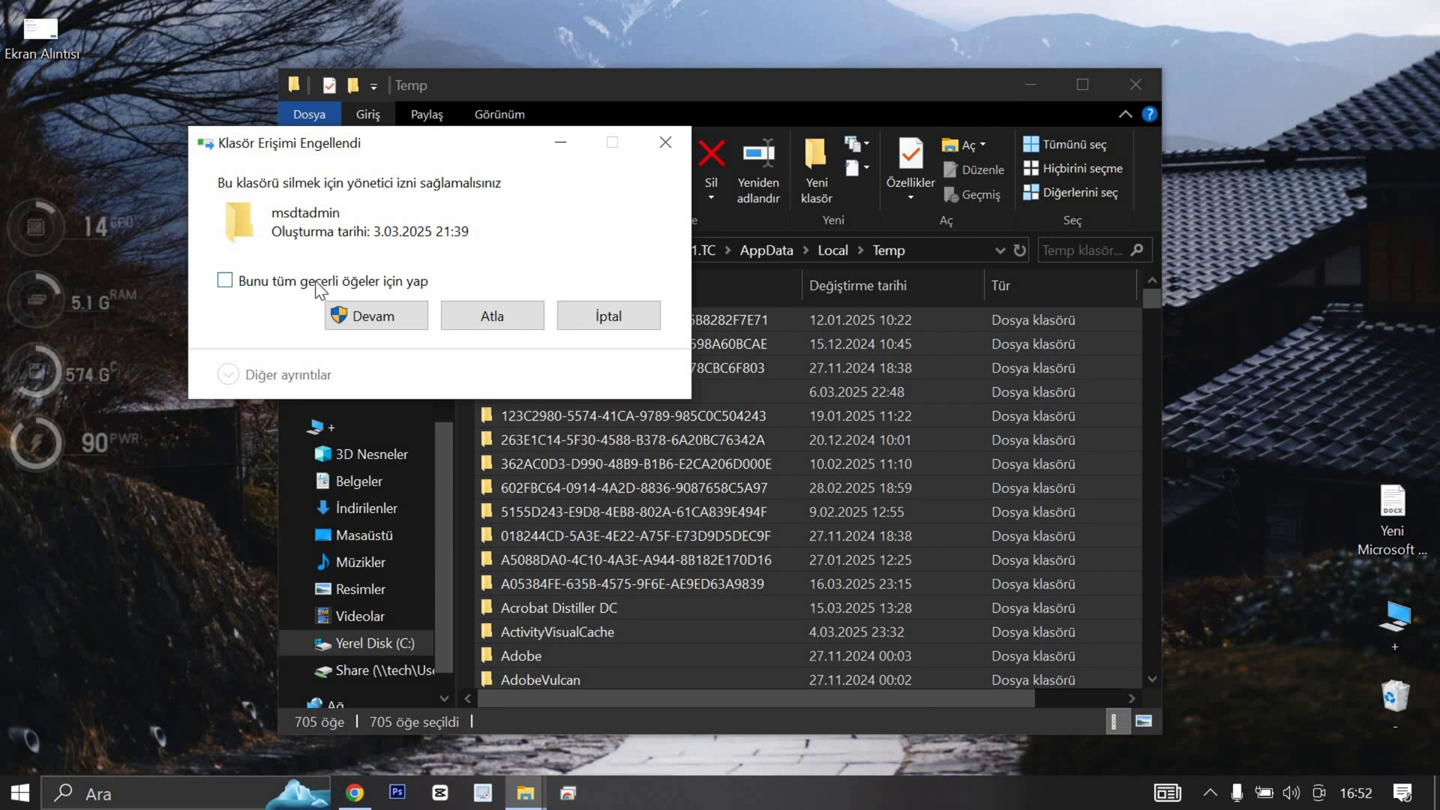
left_click(315, 281)
left_click(363, 316)
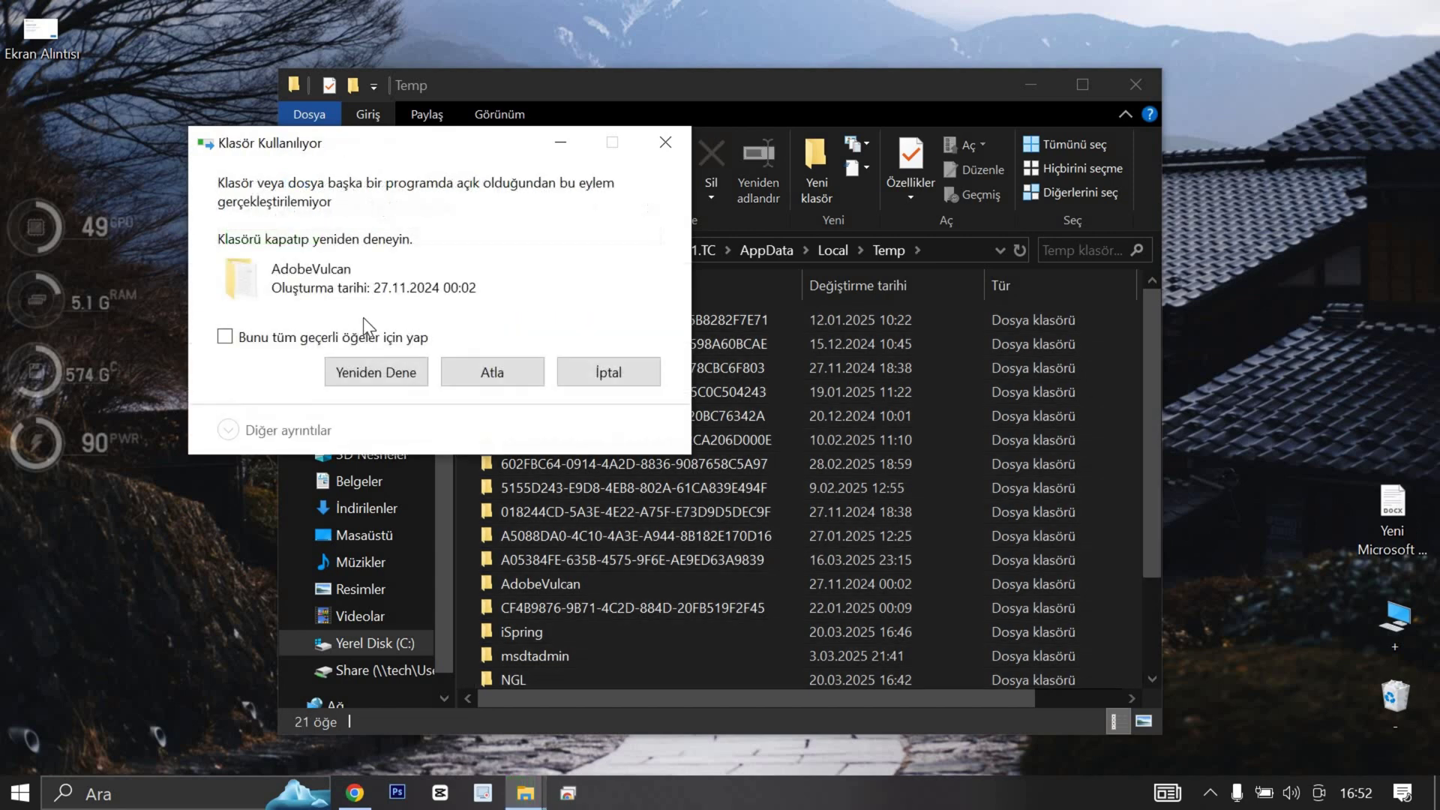
left_click(350, 340)
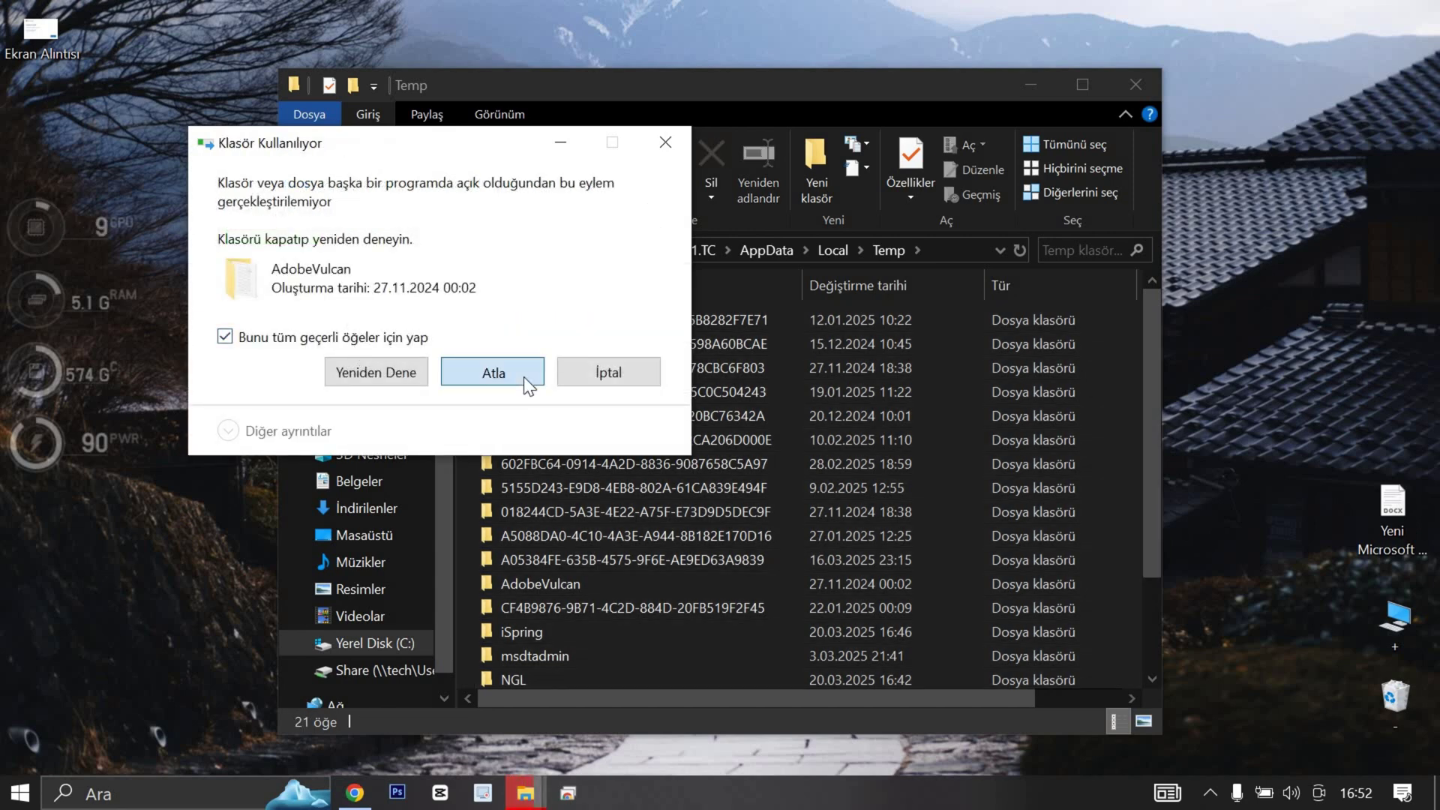
left_click(524, 377)
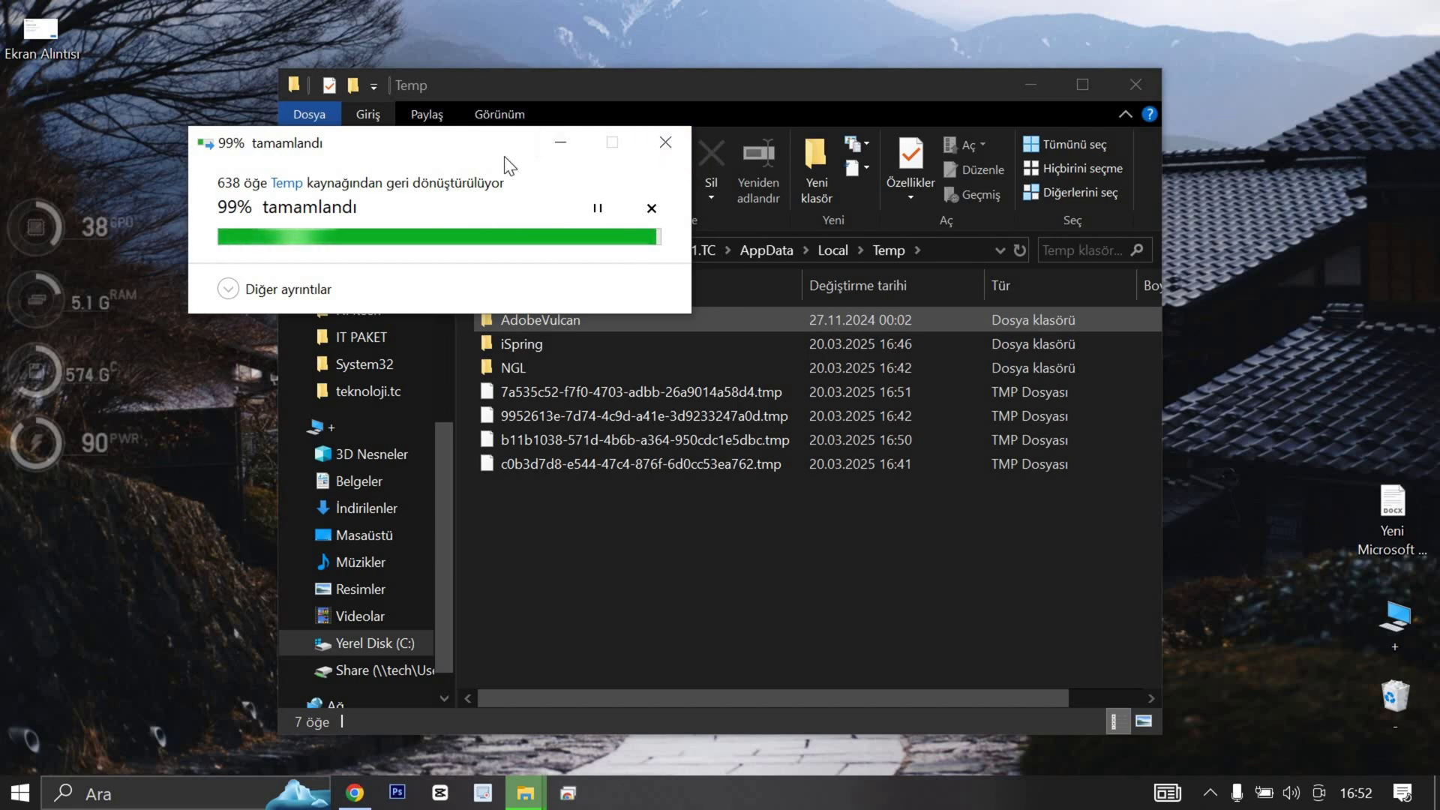
left_click_drag(504, 156, 584, 699)
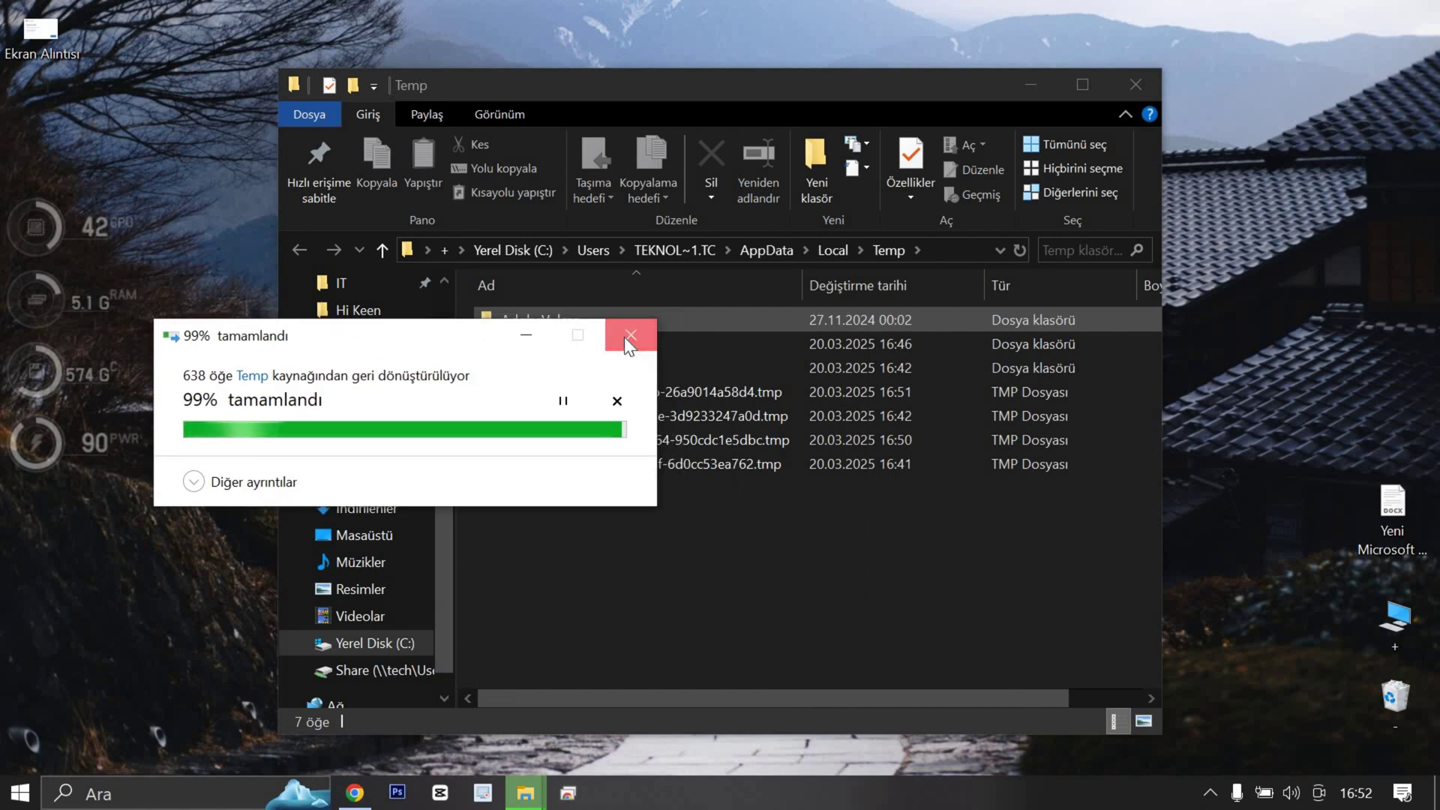
left_click(630, 339)
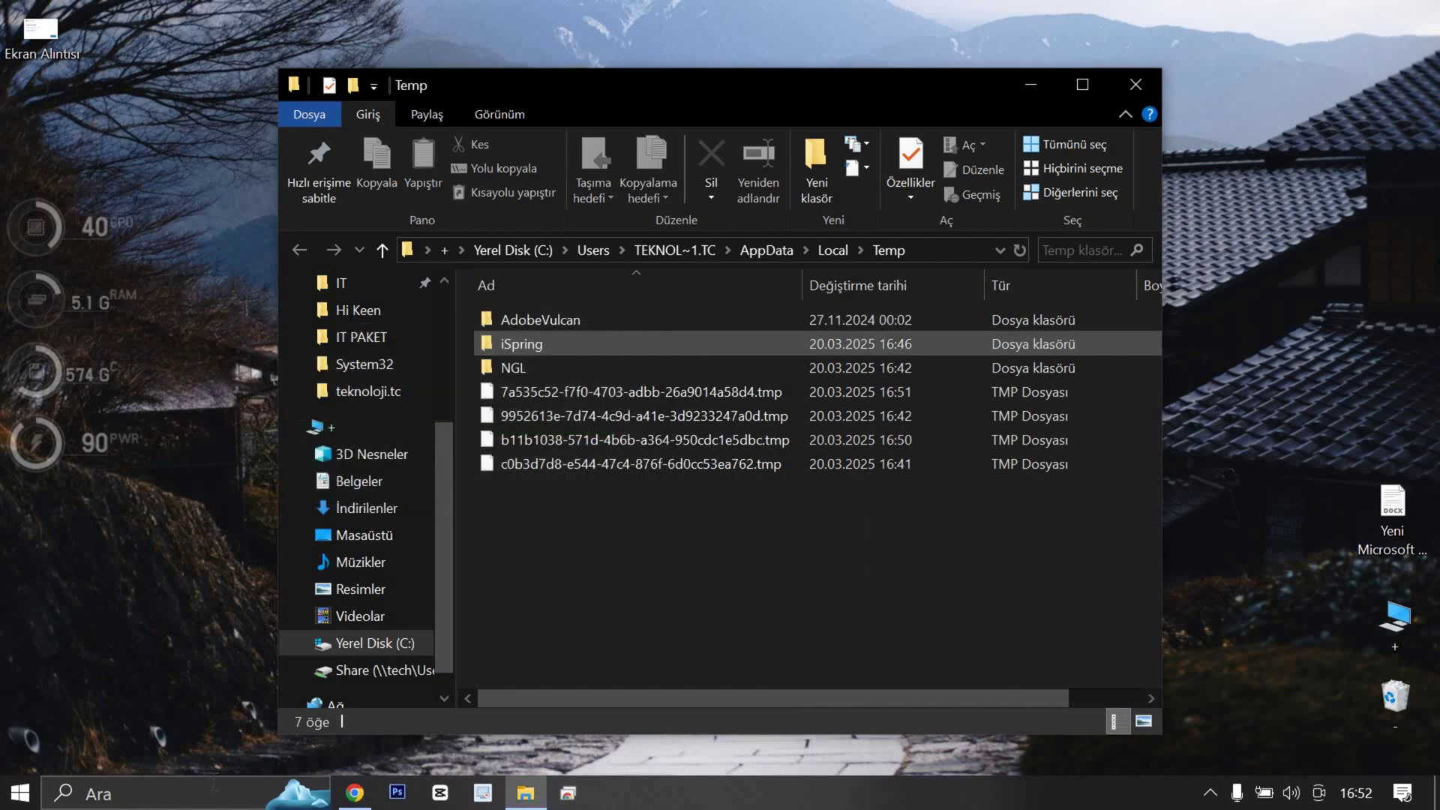
Step: Open the Control Panel in a maximized window and go to Programs and Features (Programlar ve Özellikler)
left_click(205, 799)
type("dene")
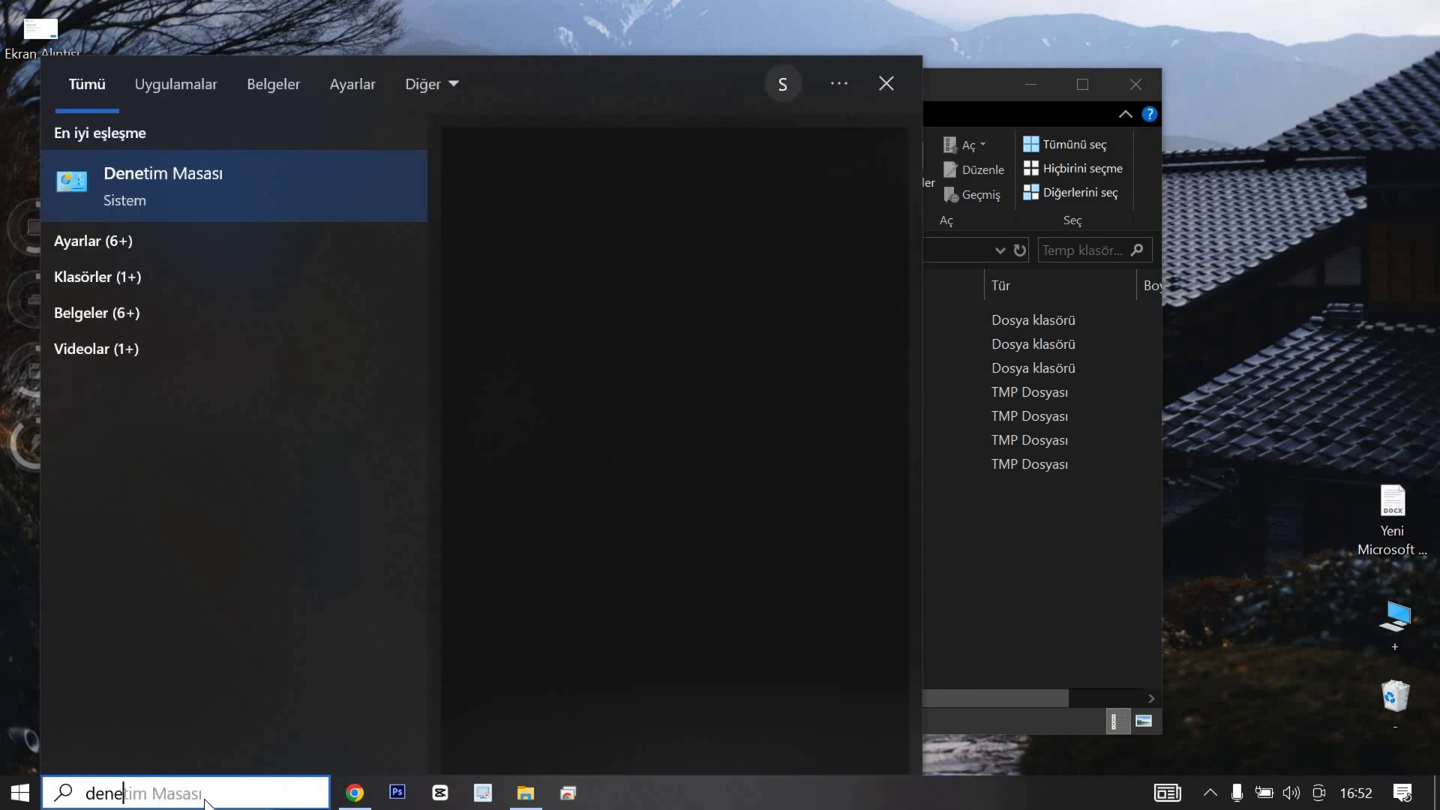
key("Return")
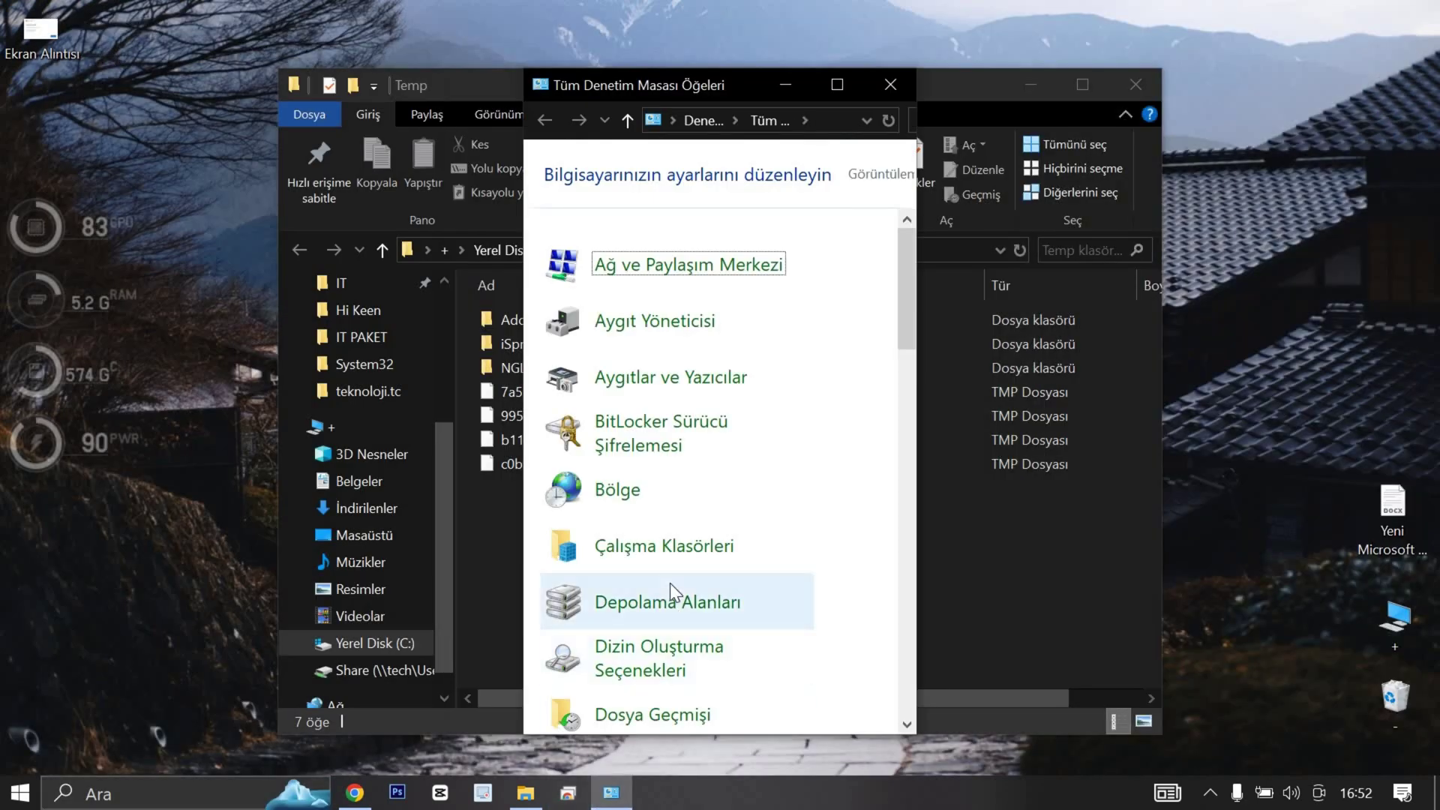
scroll(669, 583, "down", 6)
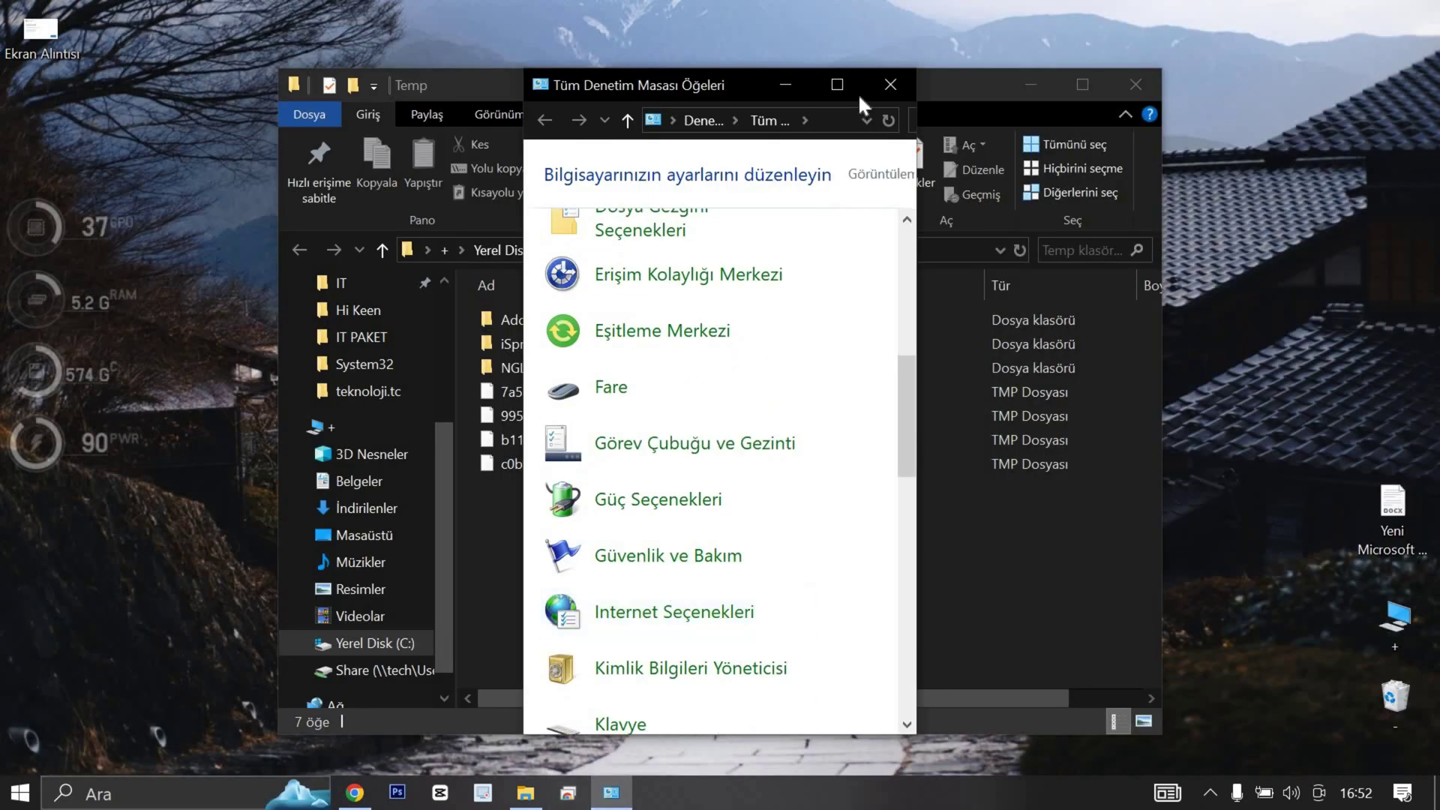
left_click(837, 85)
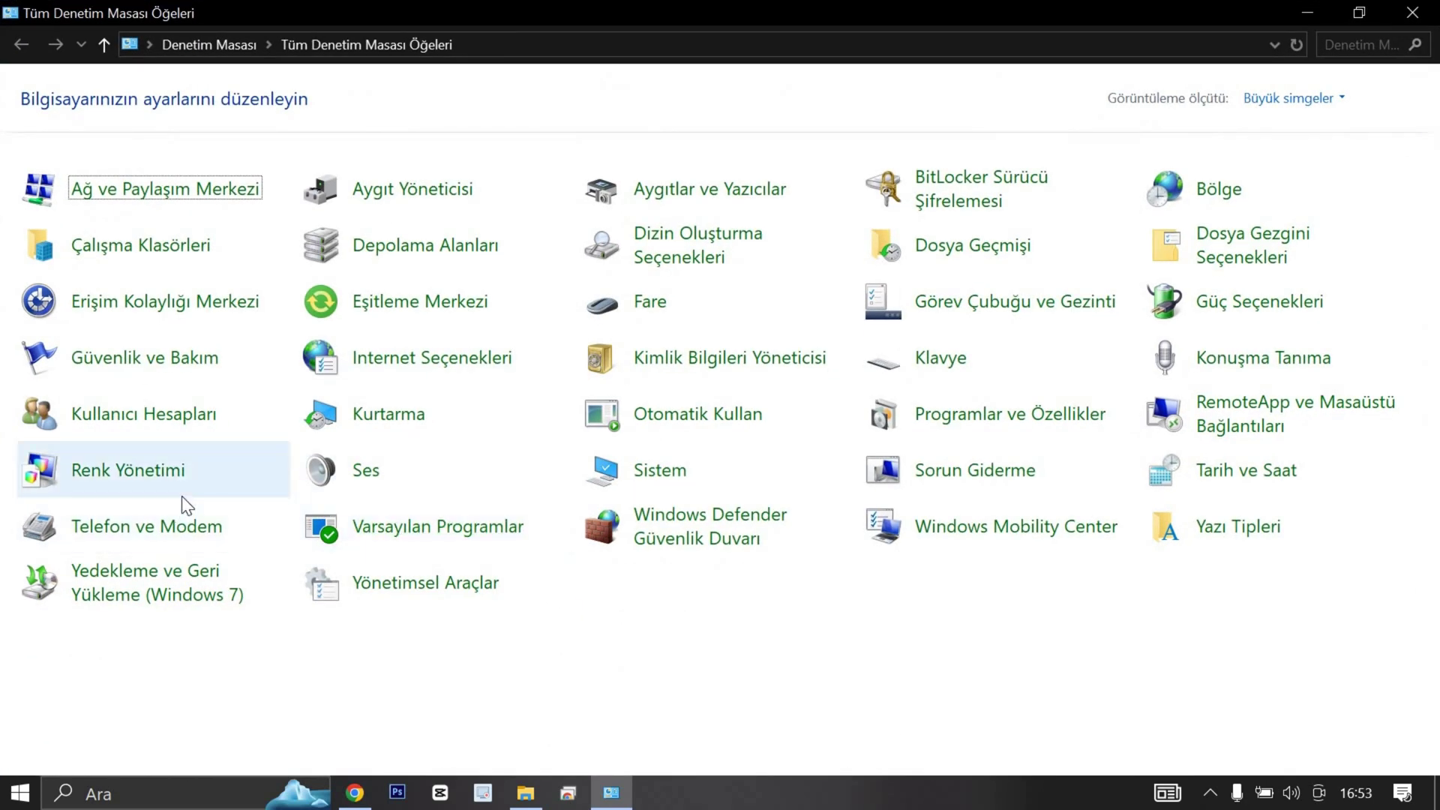
left_click(947, 416)
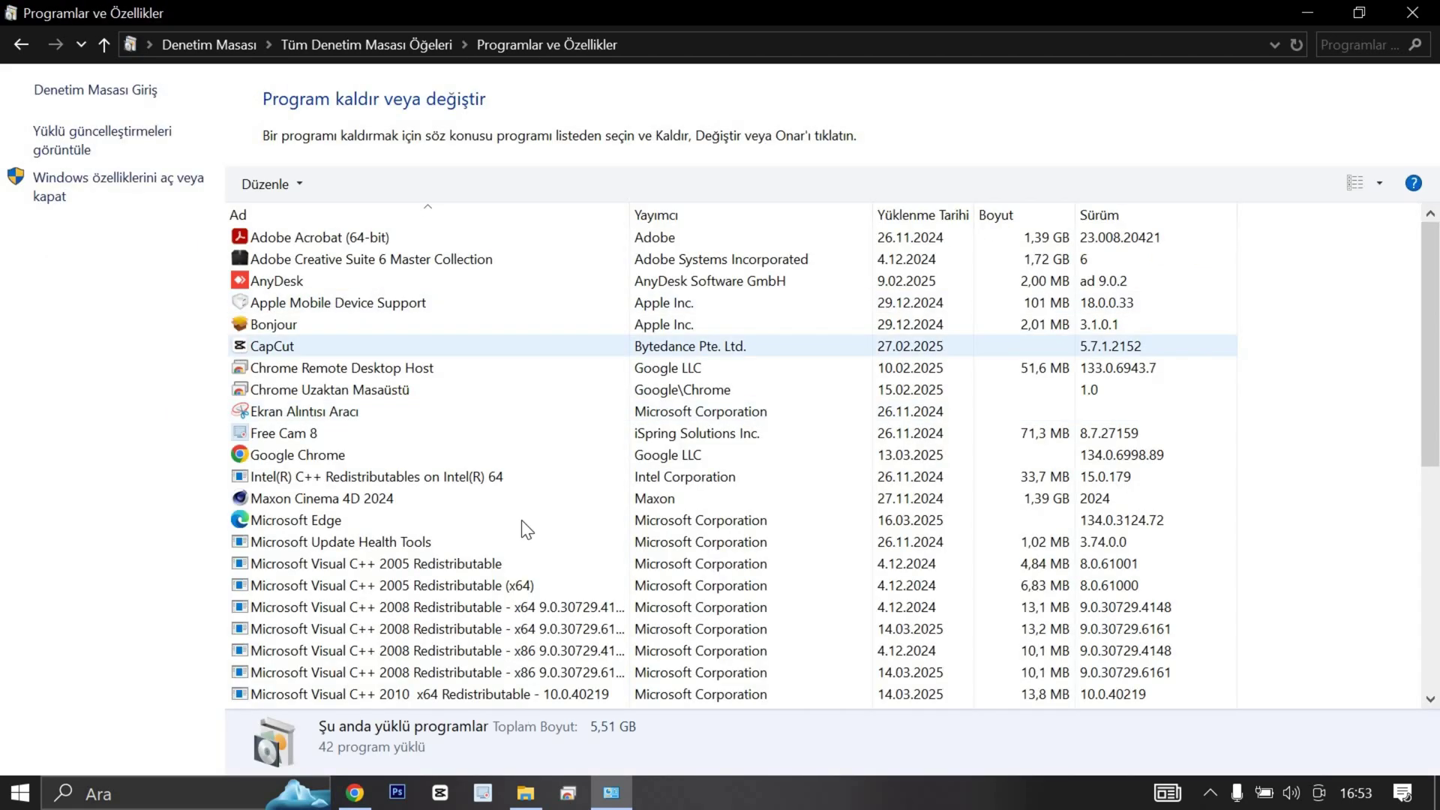
Step: Check the installed programs list for existing Microsoft Office installations, and close the Programs and Features and Temp windows
scroll(334, 511, "down", 7)
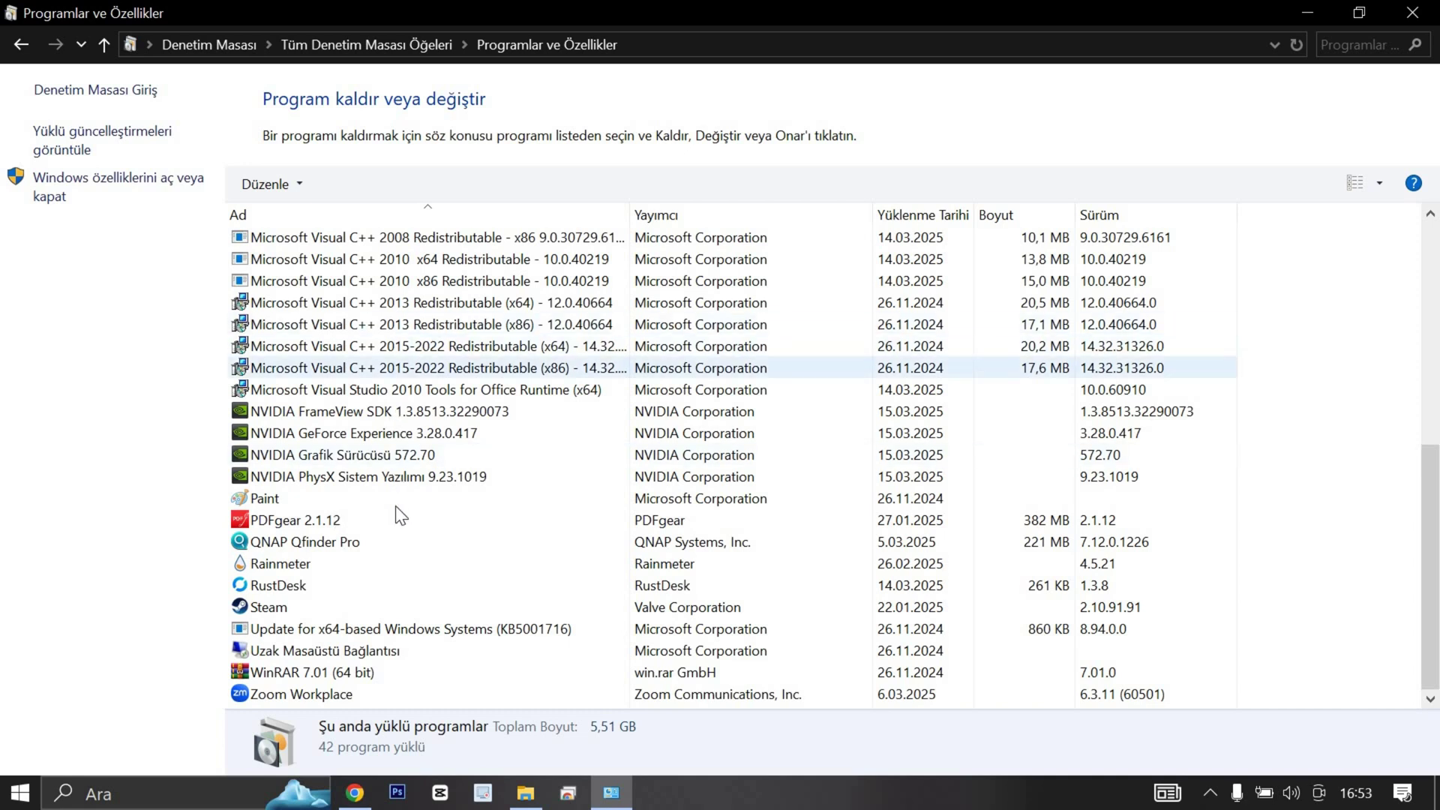
scroll(395, 506, "up", 7)
scroll(395, 506, "down", 6)
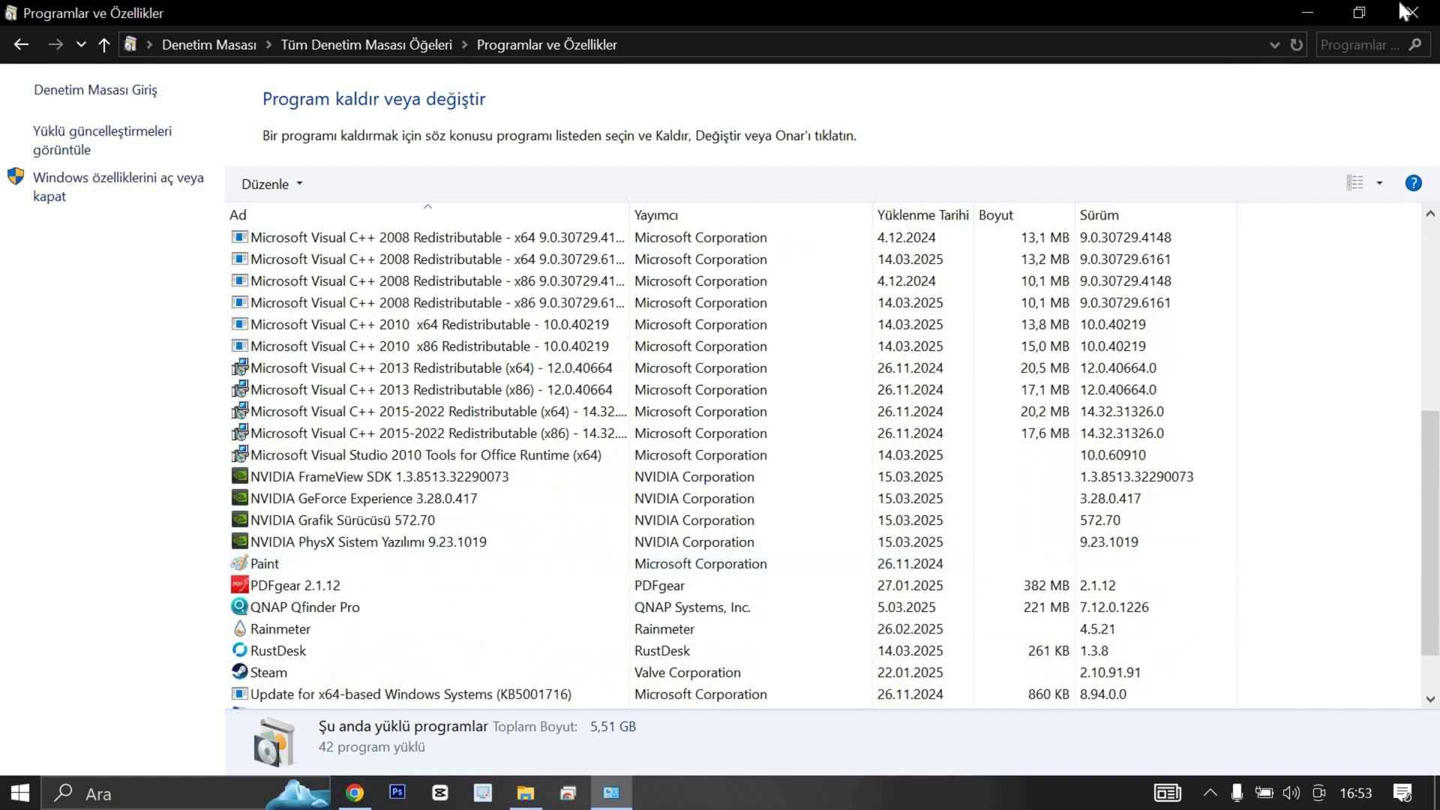
left_click(1410, 13)
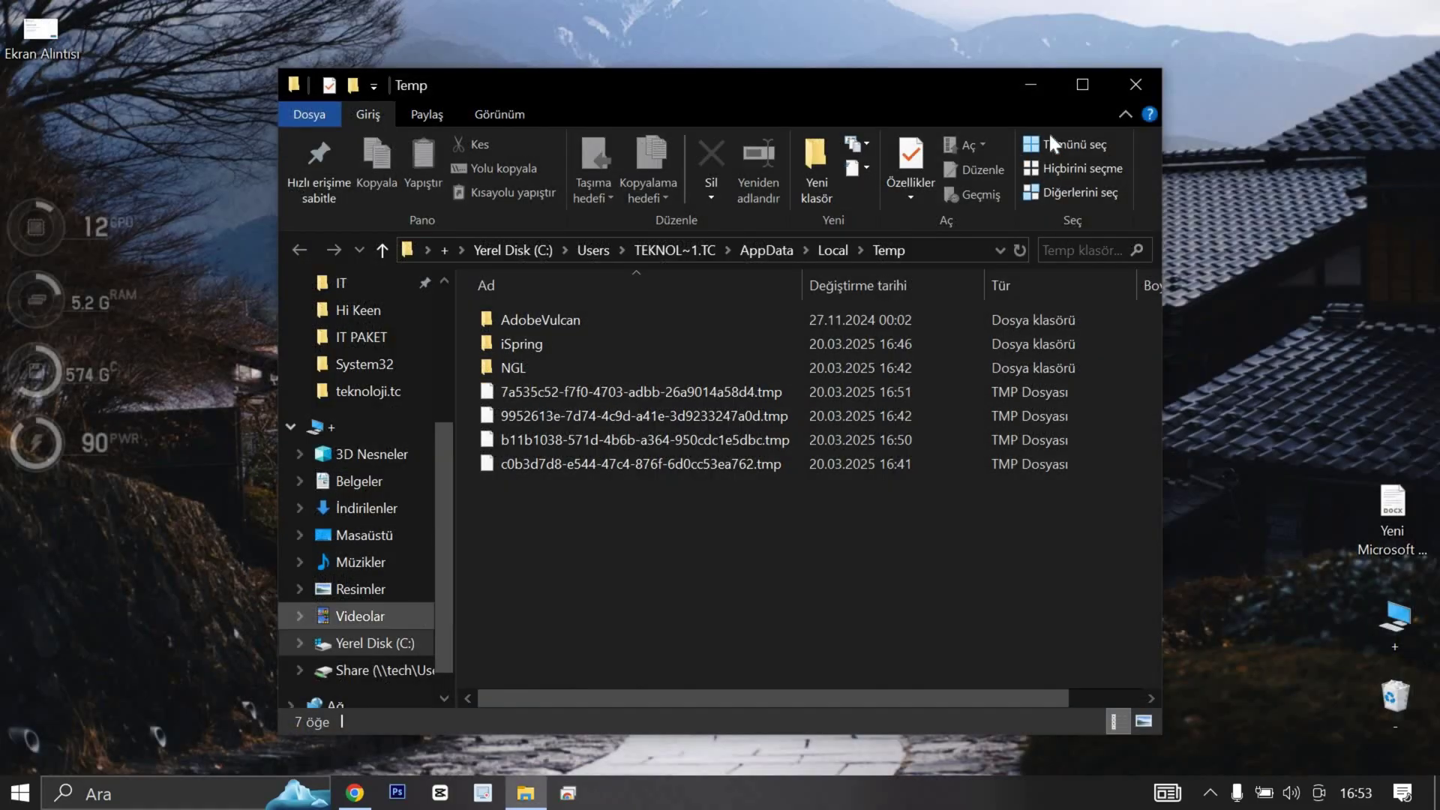
left_click(1130, 93)
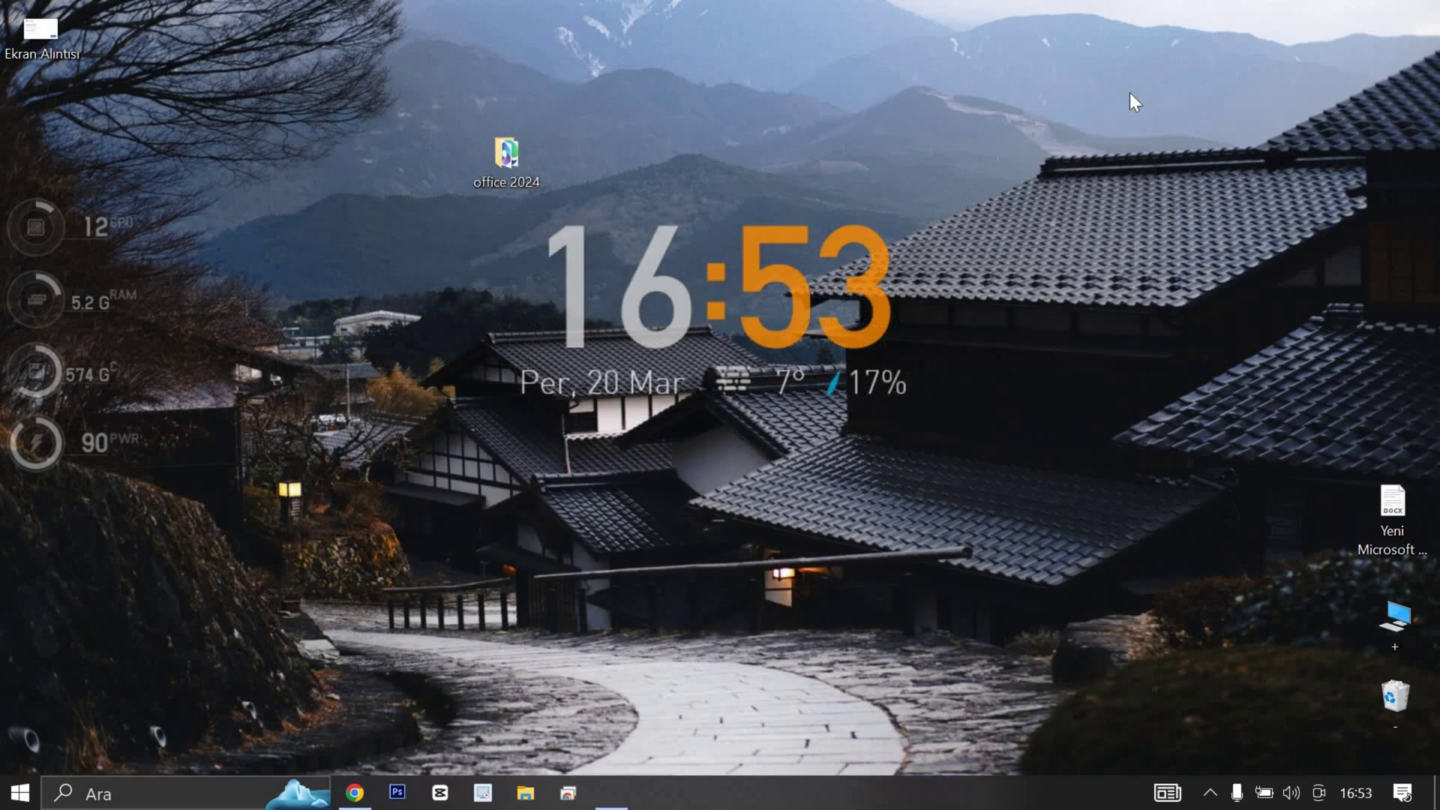
Step: Open the %appdata% folder through the Run dialog
key("super+r")
key("Down")
key("Down")
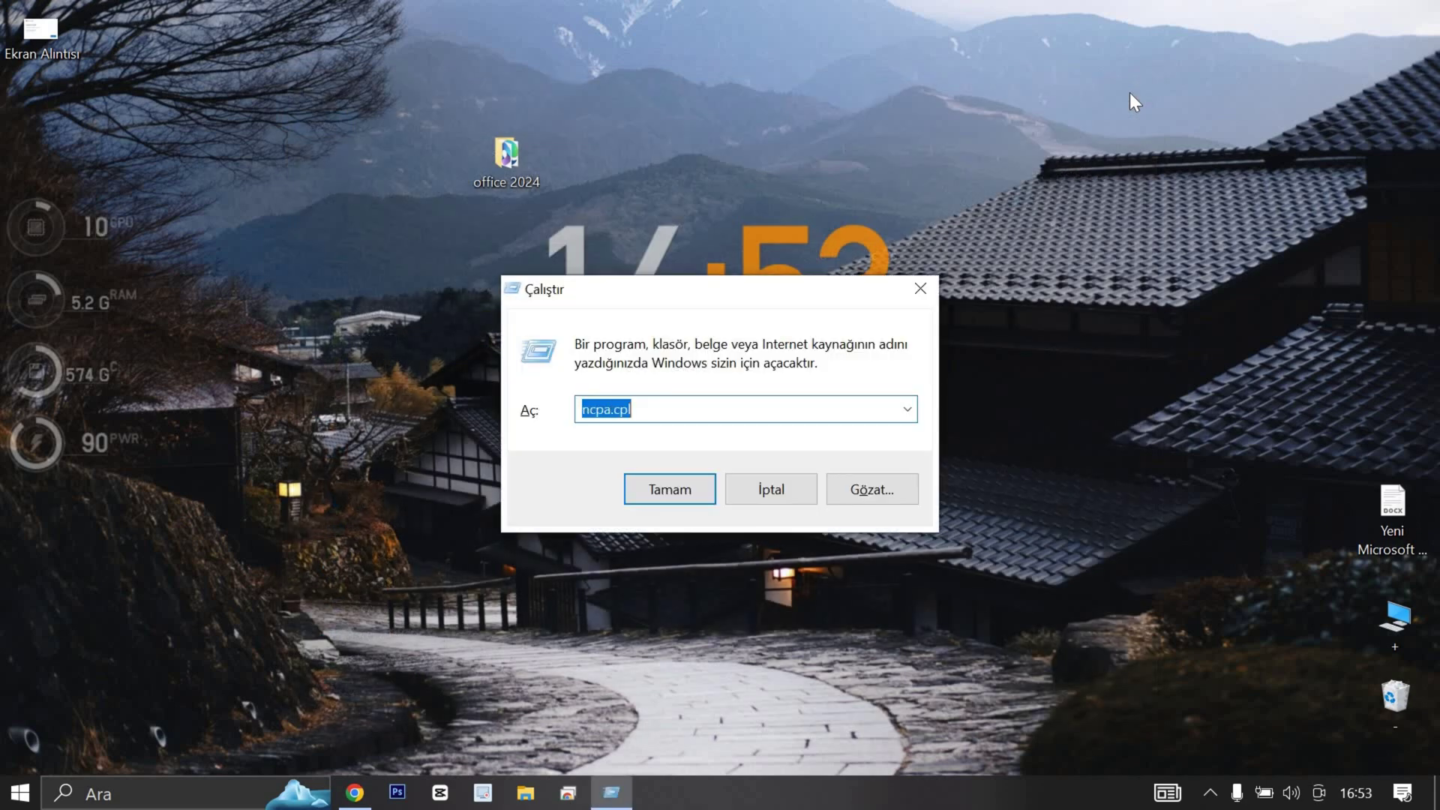
key("BackSpace")
key("Down")
type("%a")
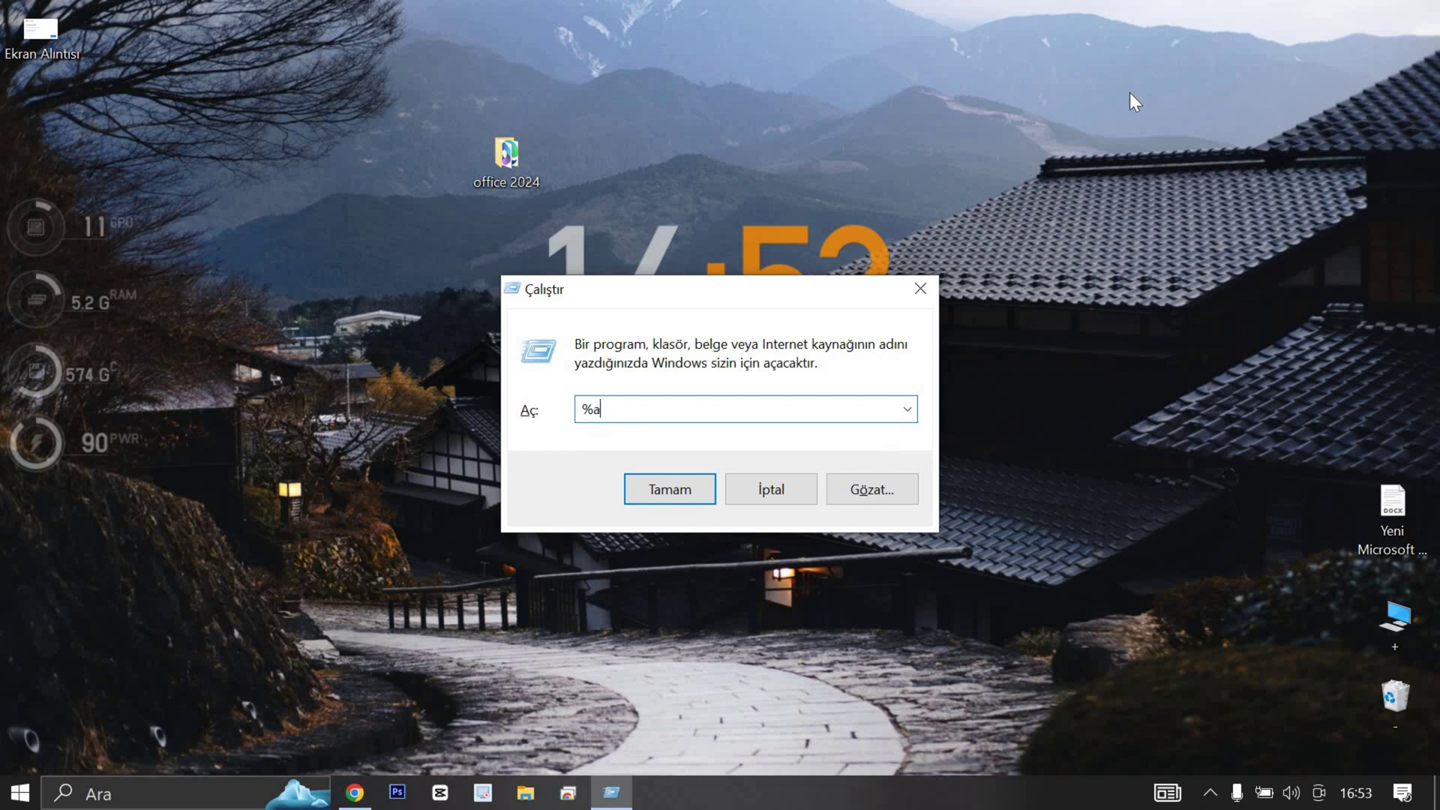
type("ppdata%")
key("Return")
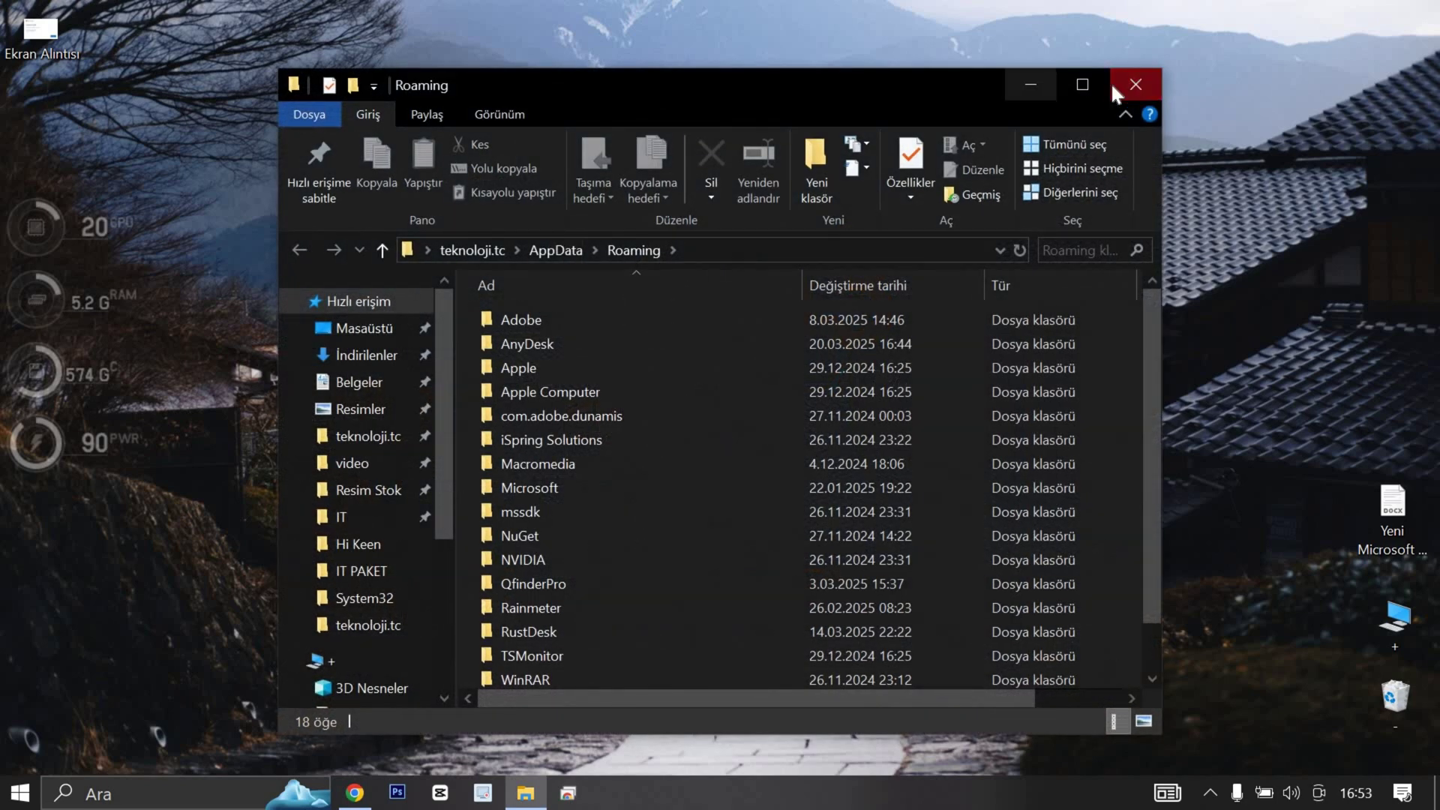
Step: Delete the Excel, Office, Word and Crypto folders from the Microsoft folder inside Roaming, and close the window
left_click(1083, 84)
double_click(331, 412)
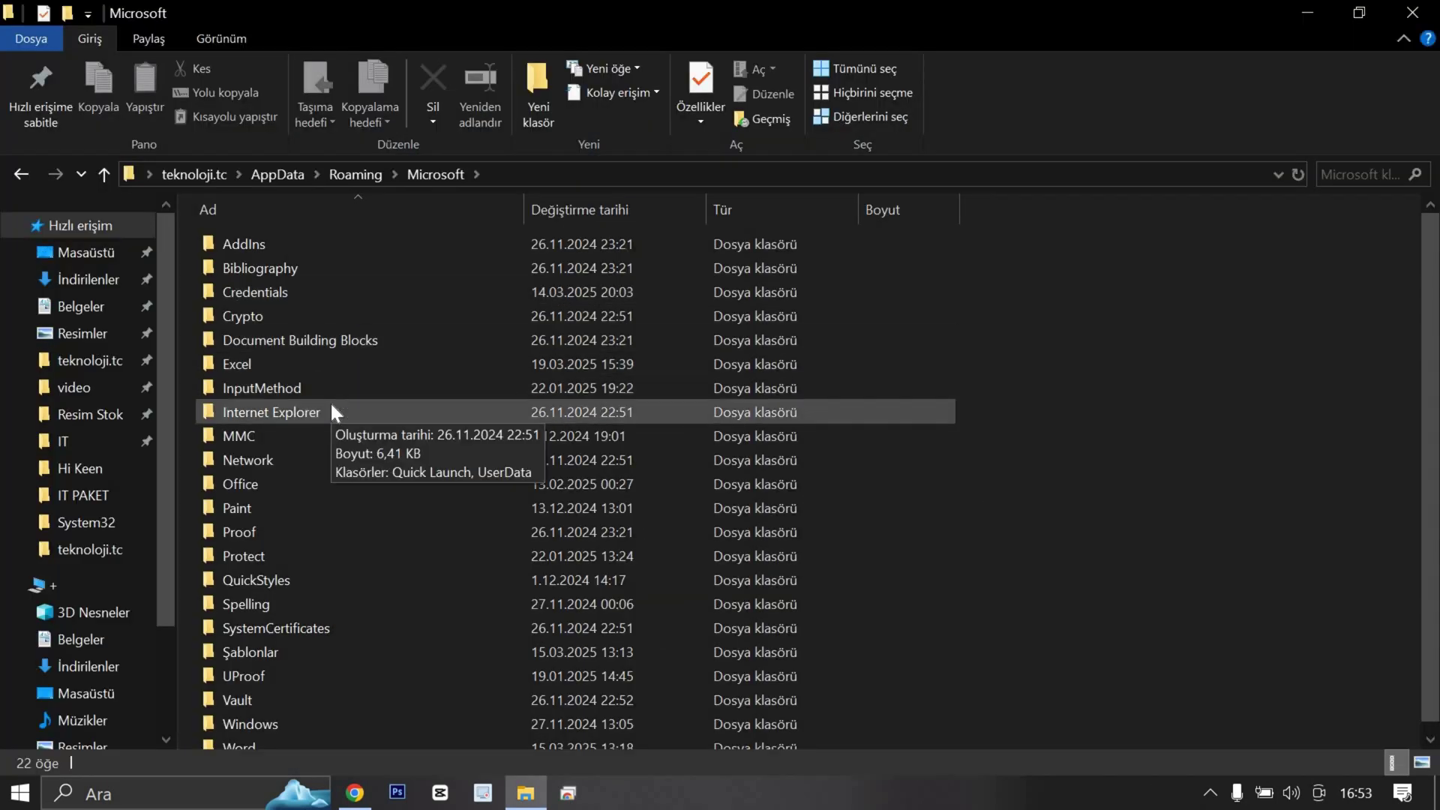
left_click(303, 352)
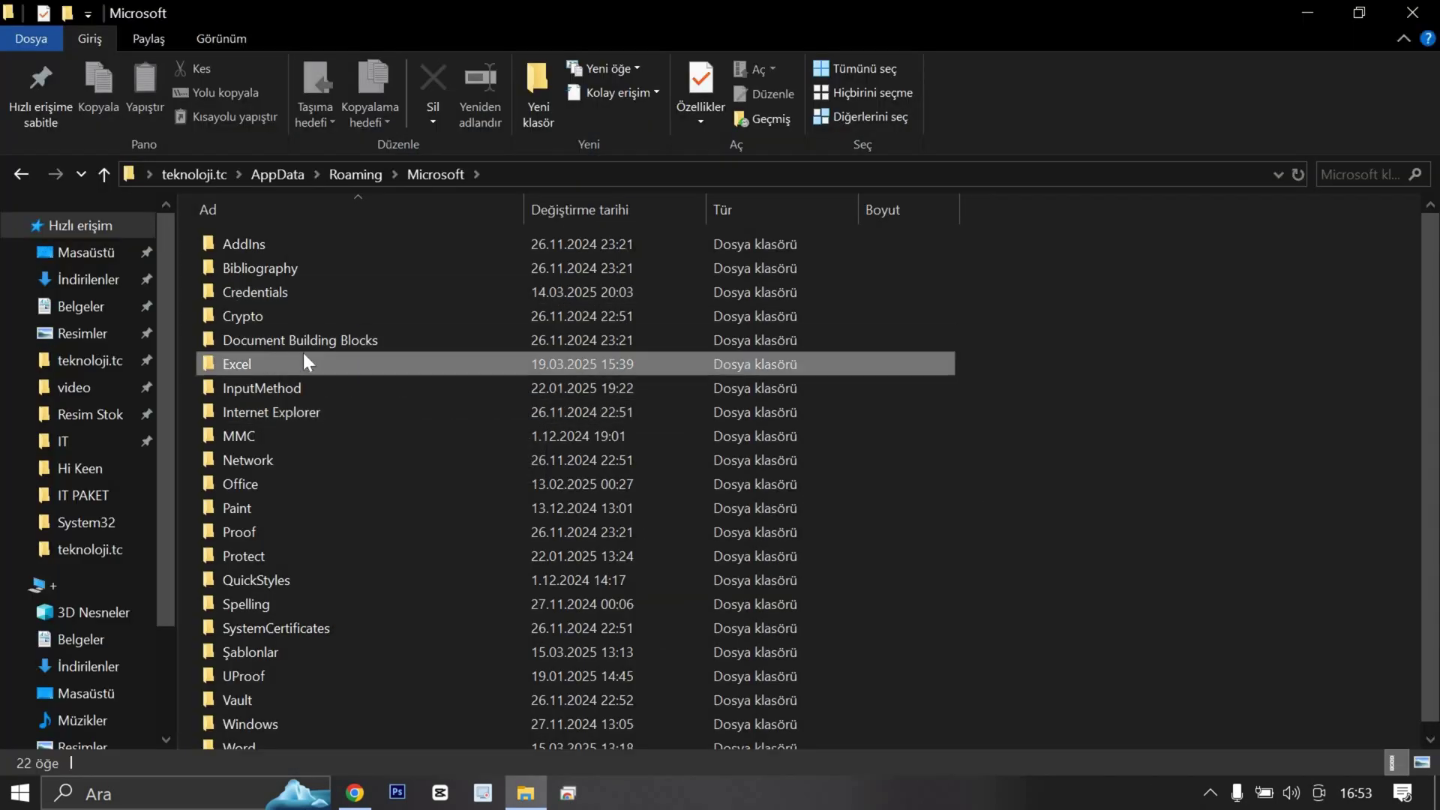
key("Delete")
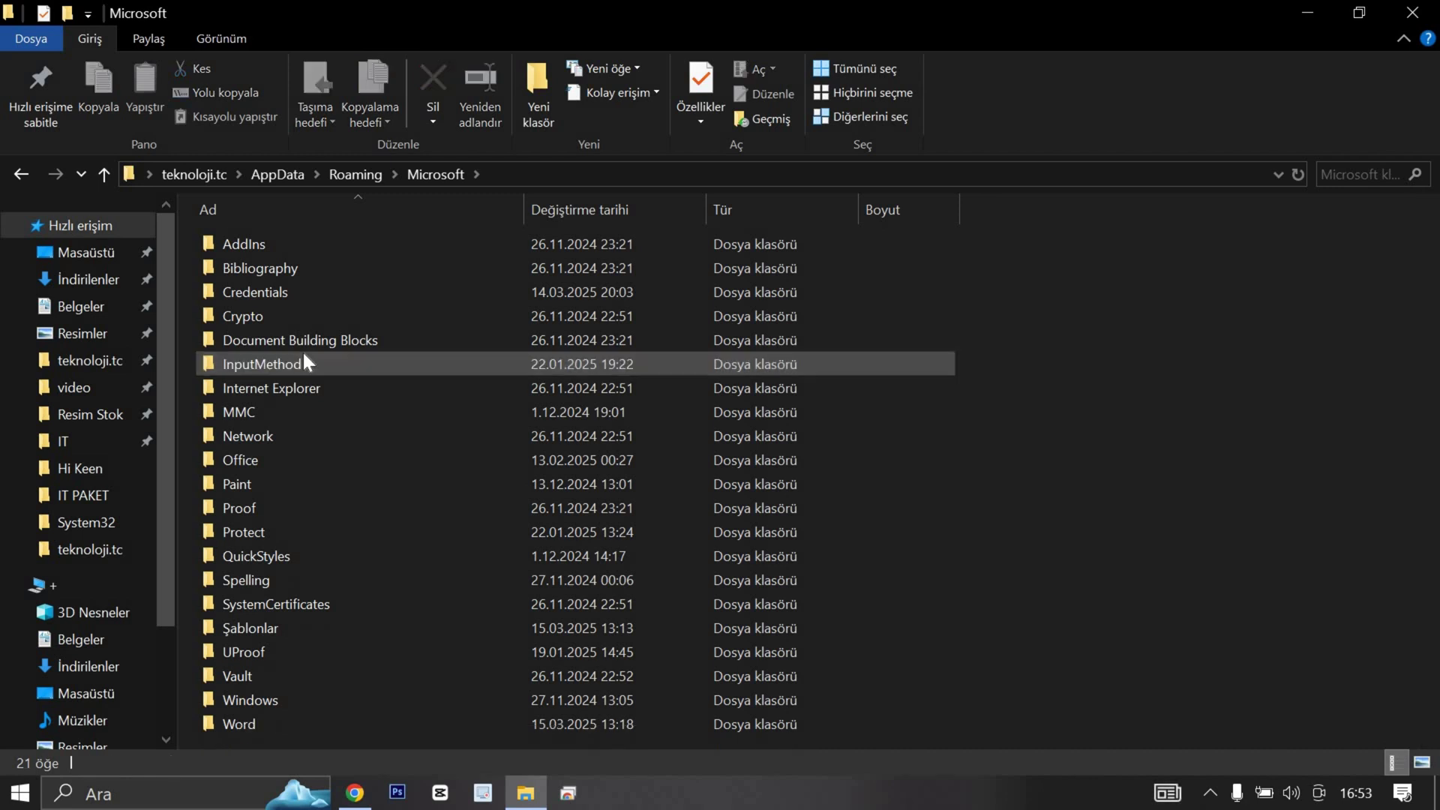
left_click(276, 451)
key("Delete")
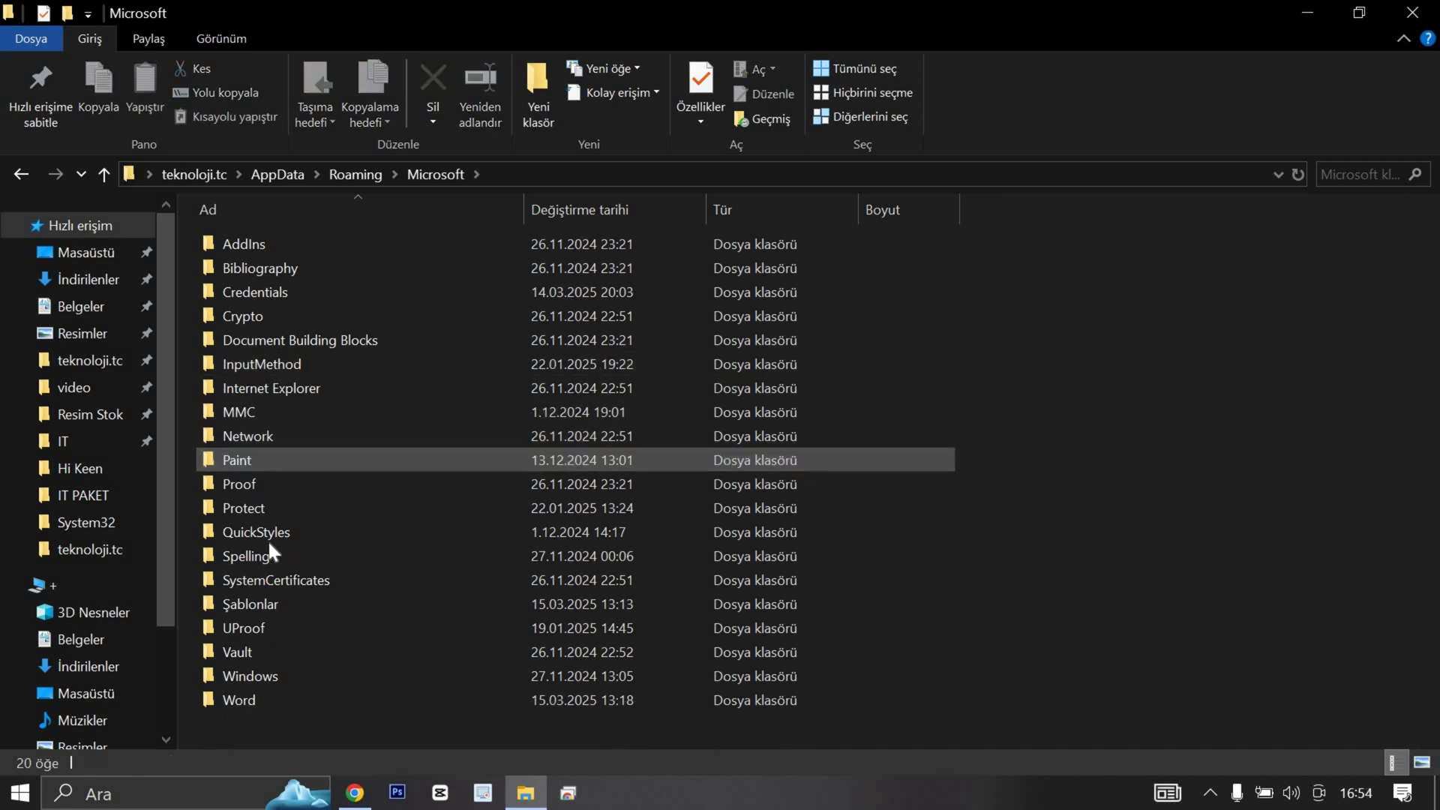
left_click(258, 699)
key("Delete")
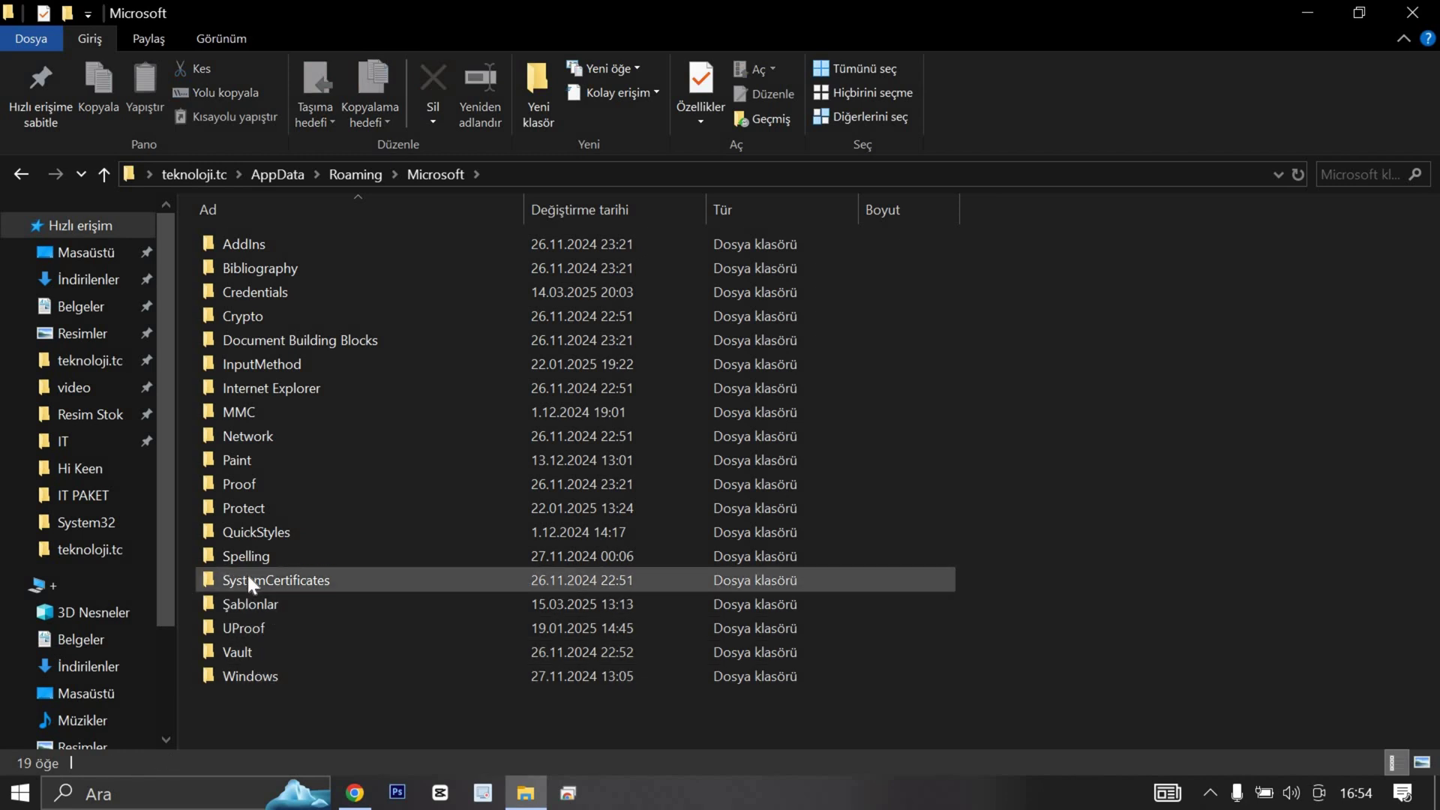
left_click(243, 315)
key("Delete")
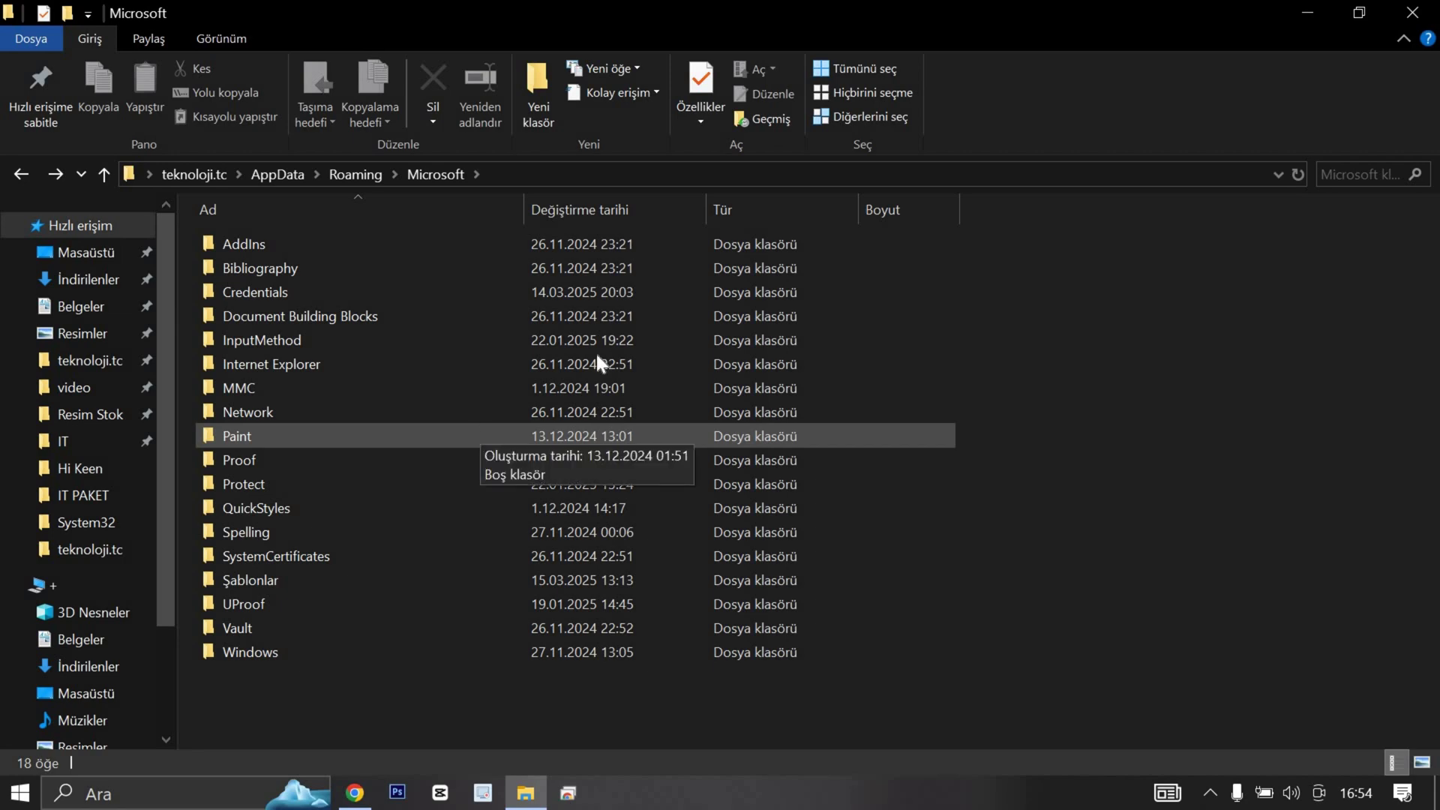
left_click(1415, 10)
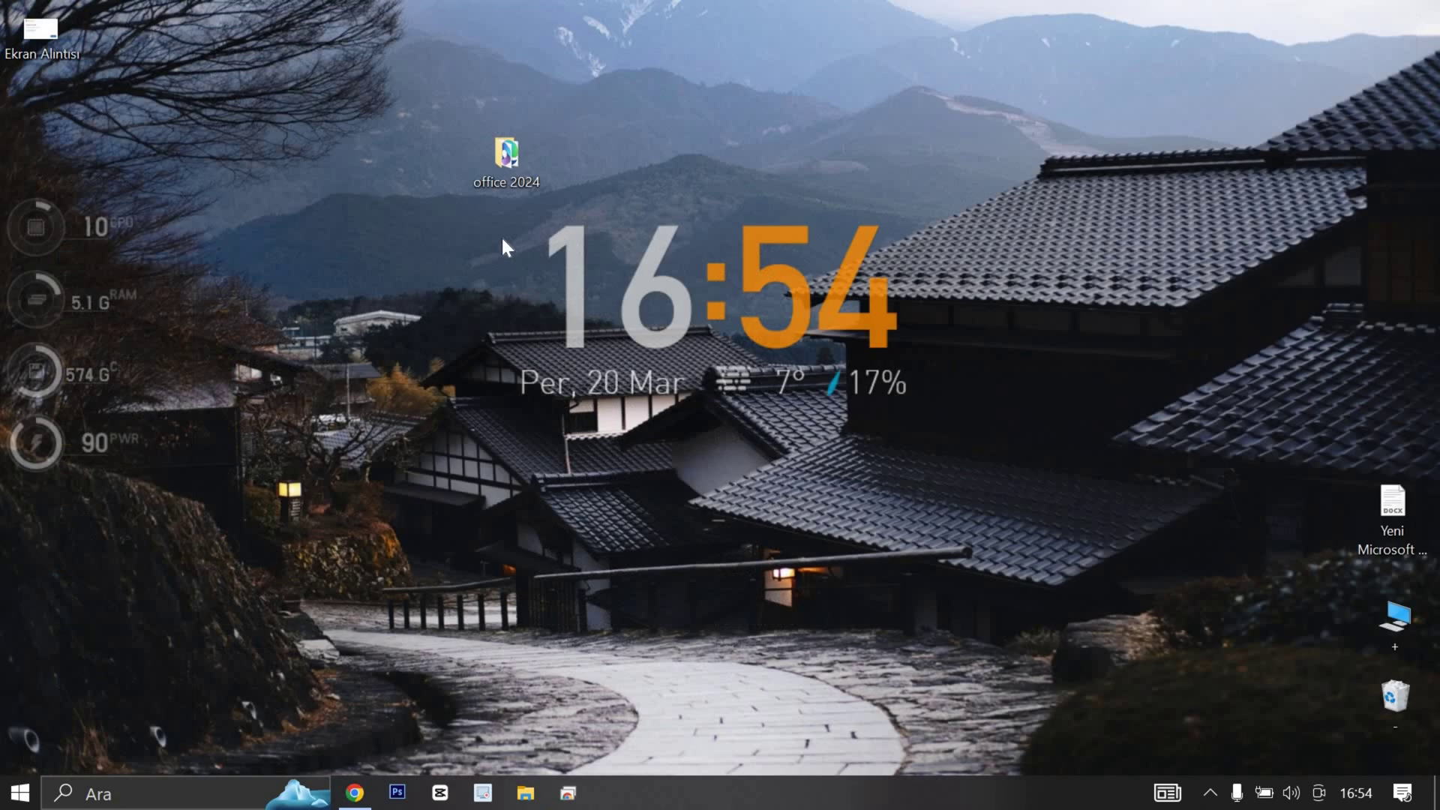
Step: Copy the desktop's office 2024 folder into the root of Yerel Disk (C:), check the copy's contents and close the window
left_click(510, 183)
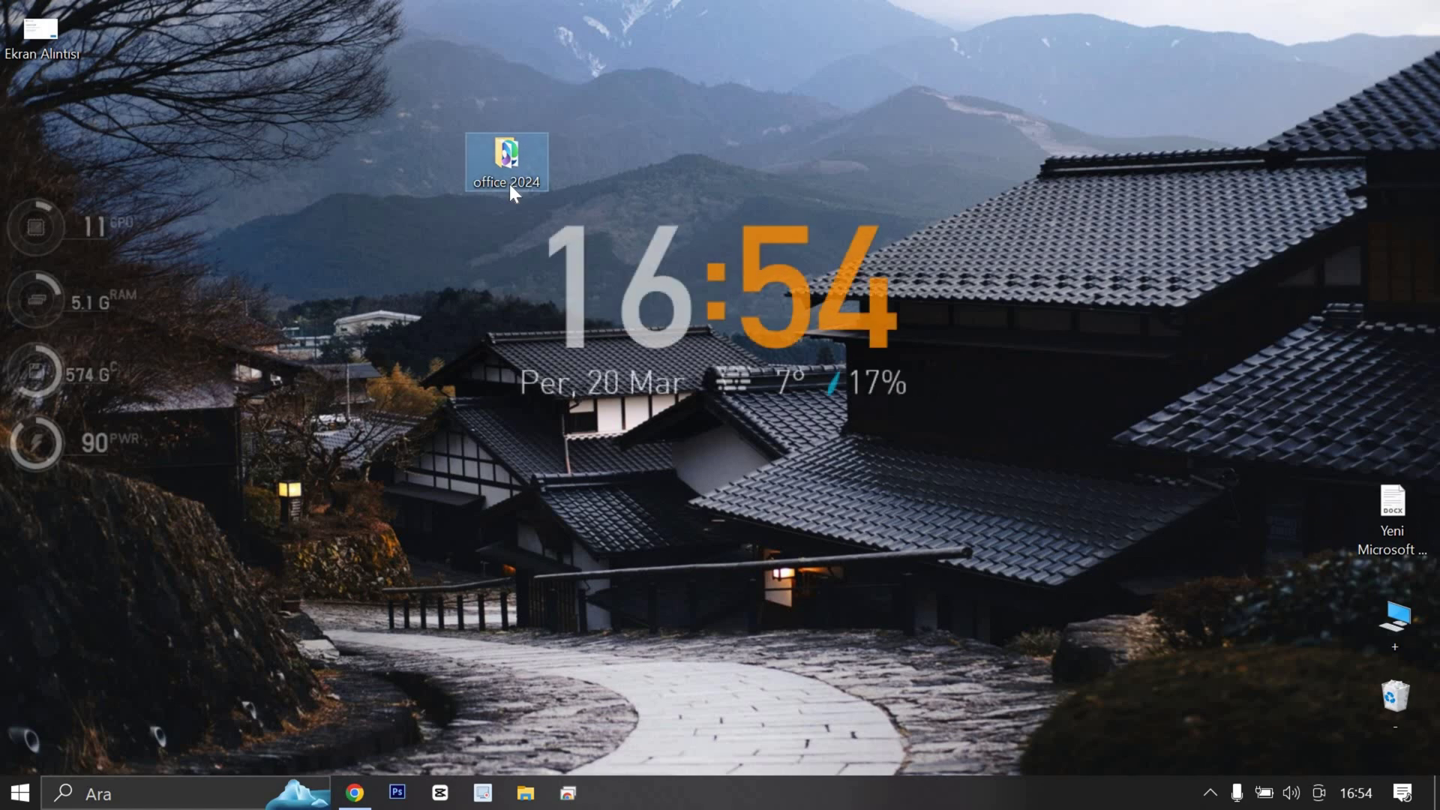
right_click(510, 183)
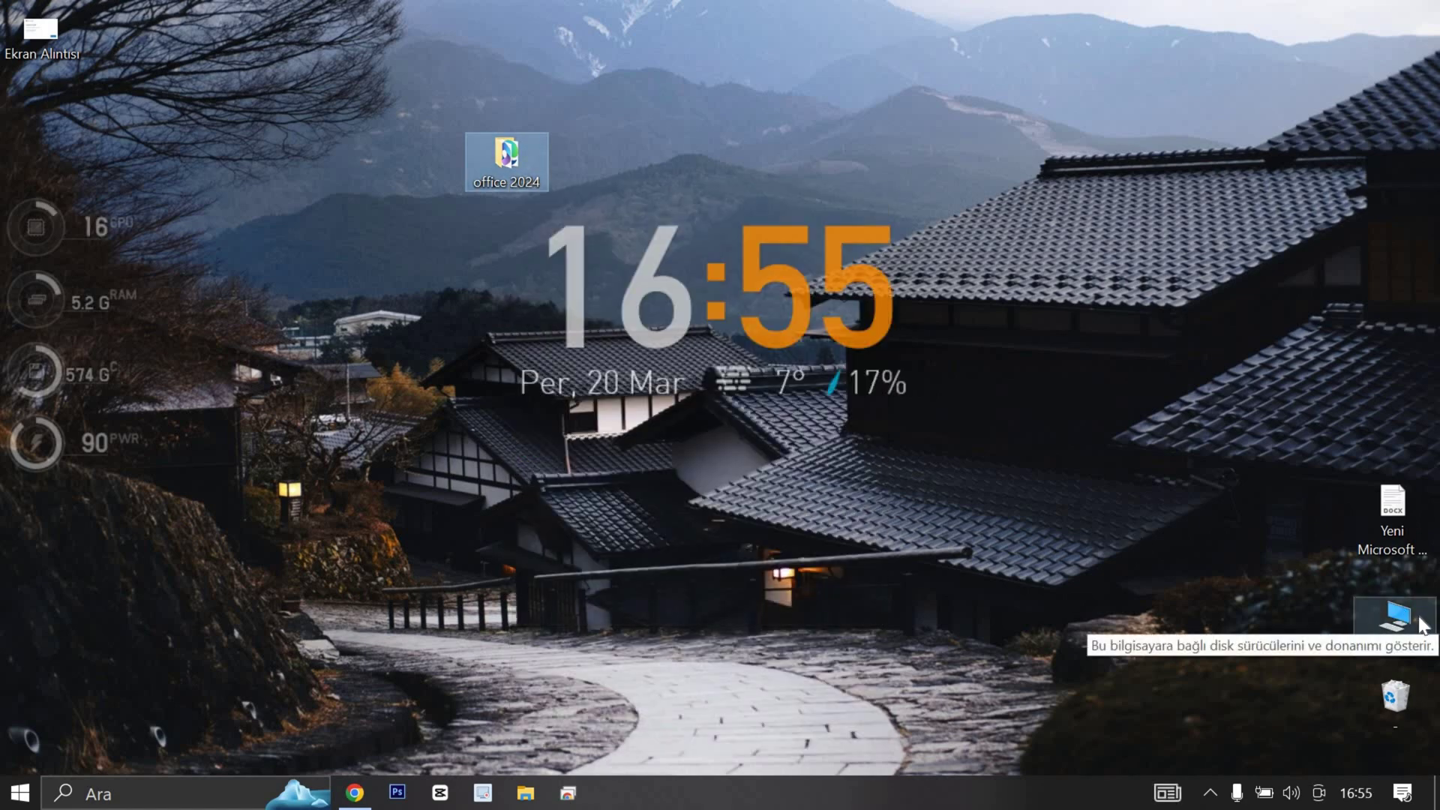
double_click(1396, 619)
double_click(634, 615)
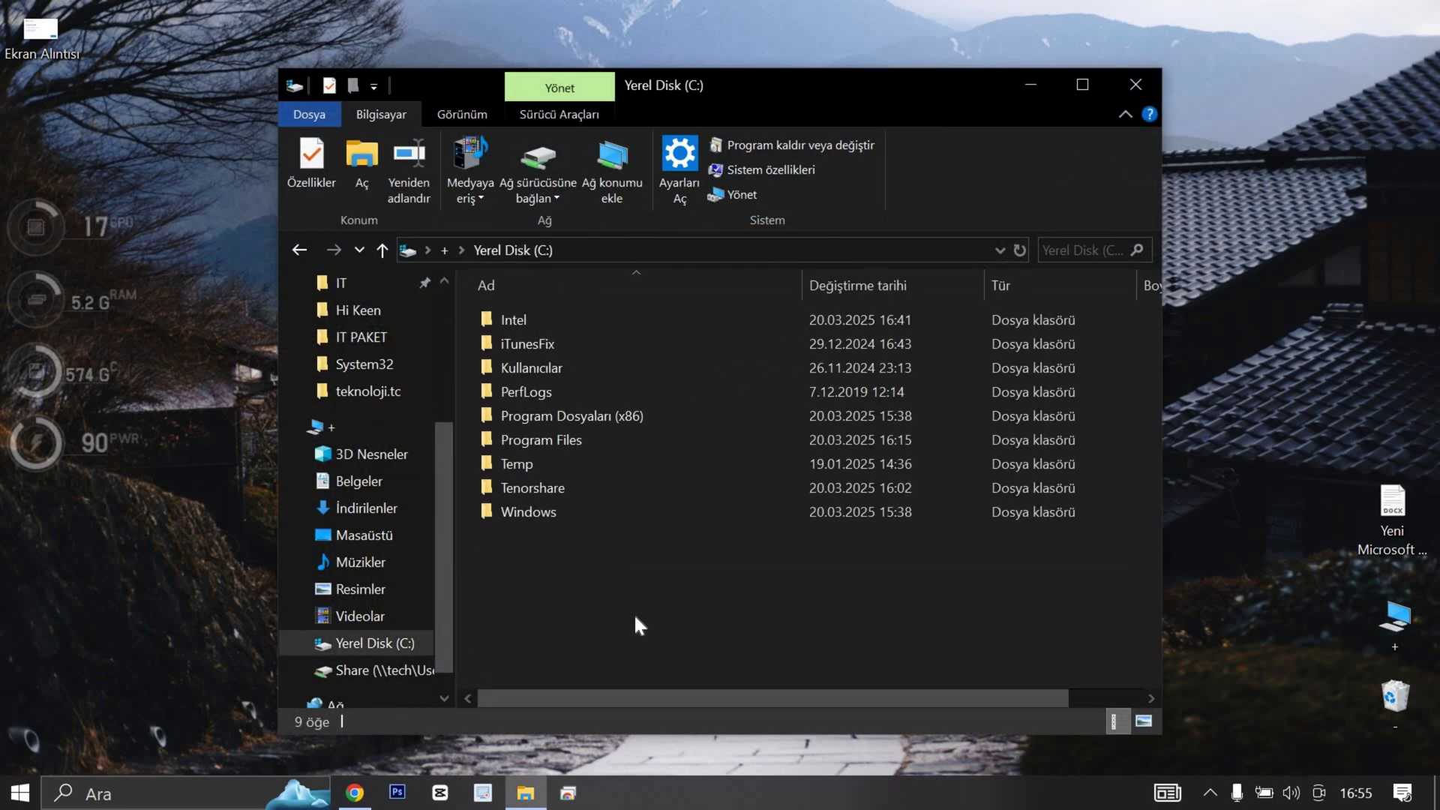
key("ctrl+v")
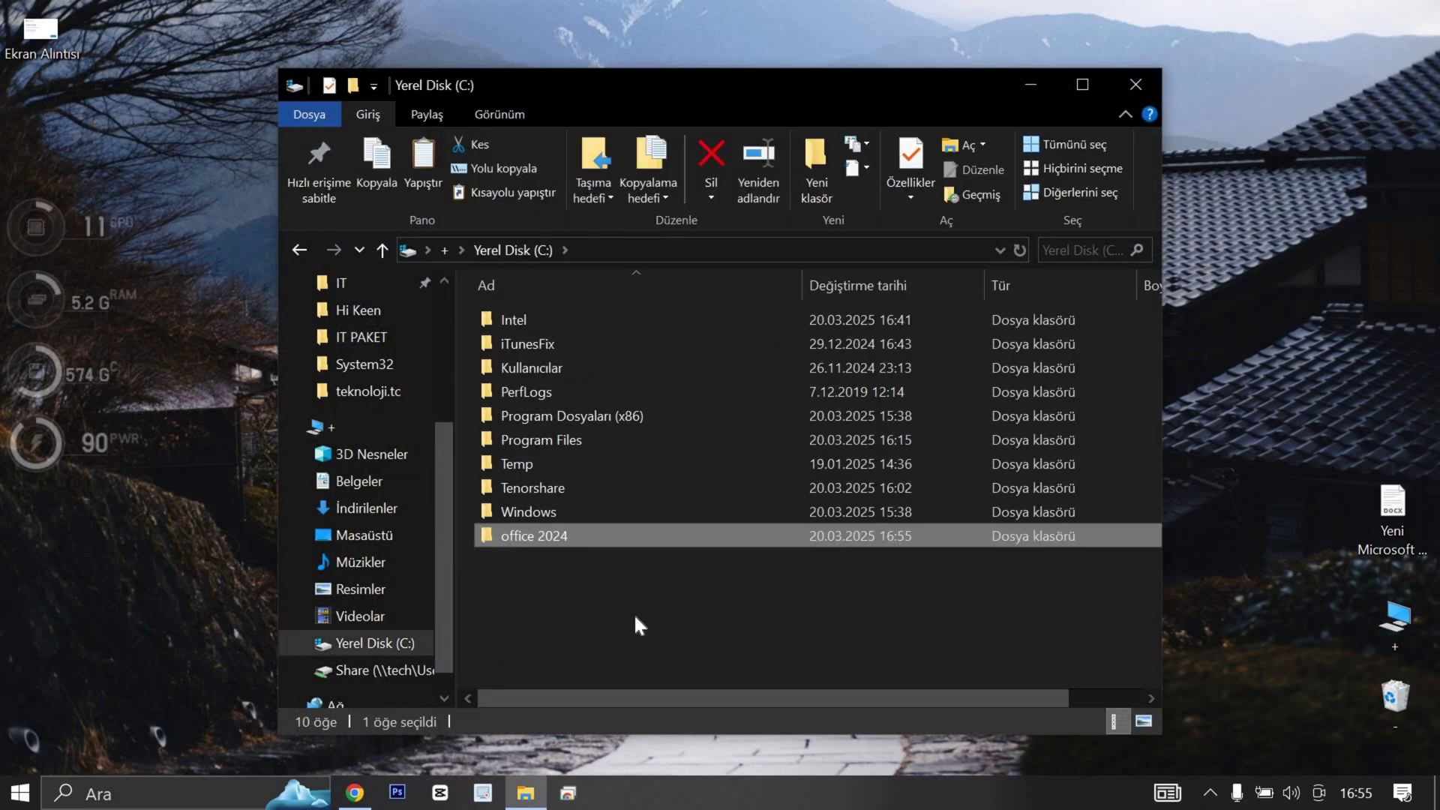
double_click(635, 551)
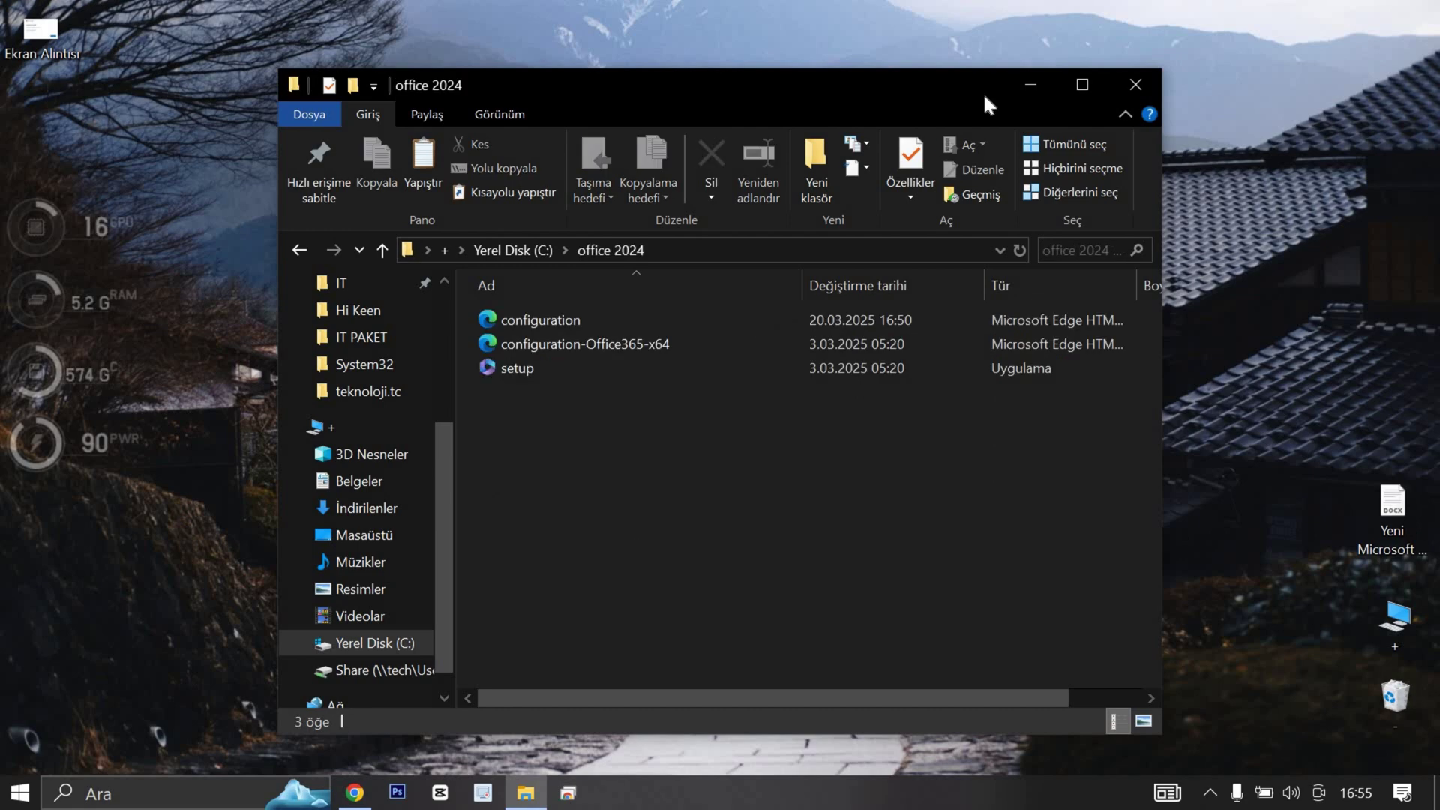
left_click(1140, 95)
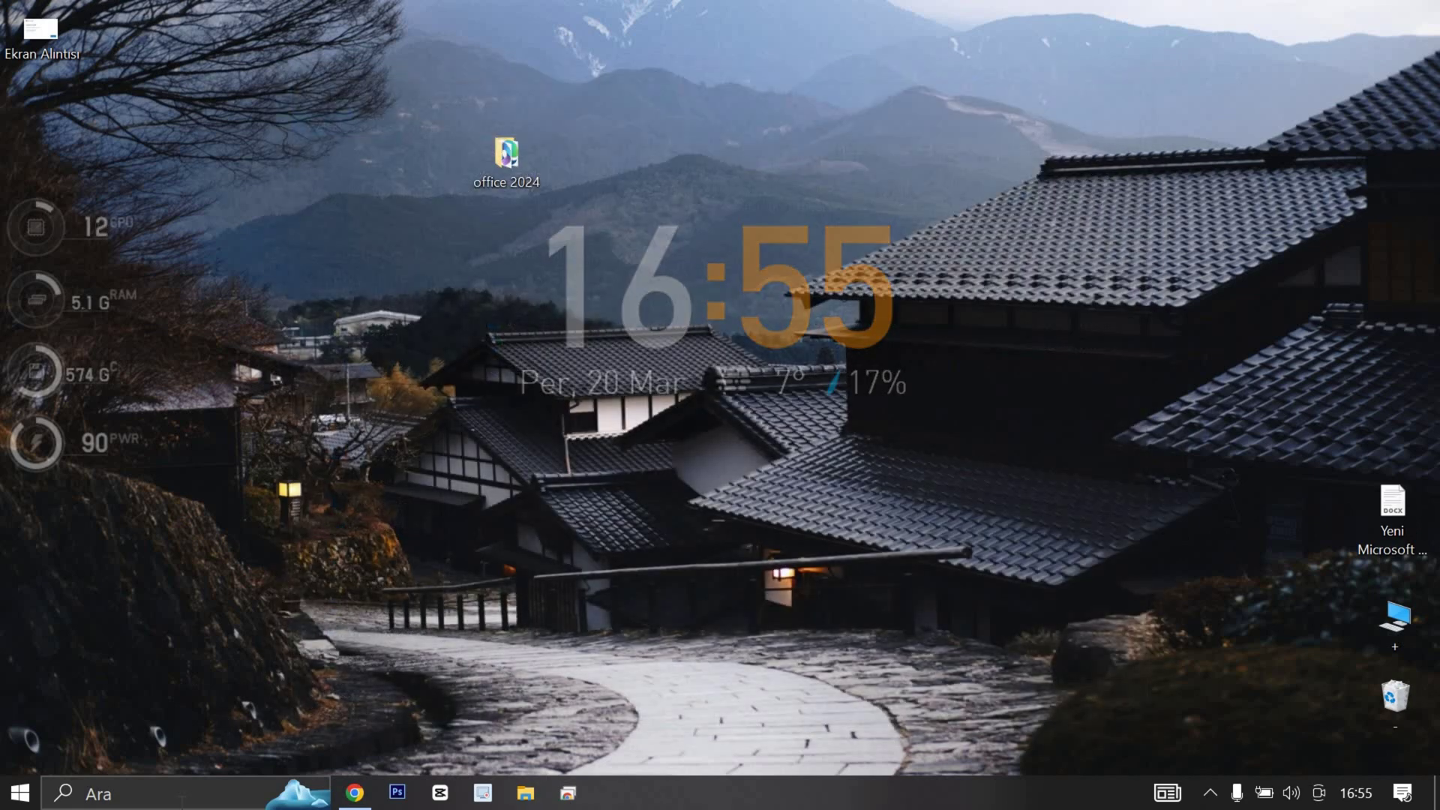
Step: Search for cmd and run Komut İstemi (Command Prompt) as administrator
left_click(182, 796)
type("cmd")
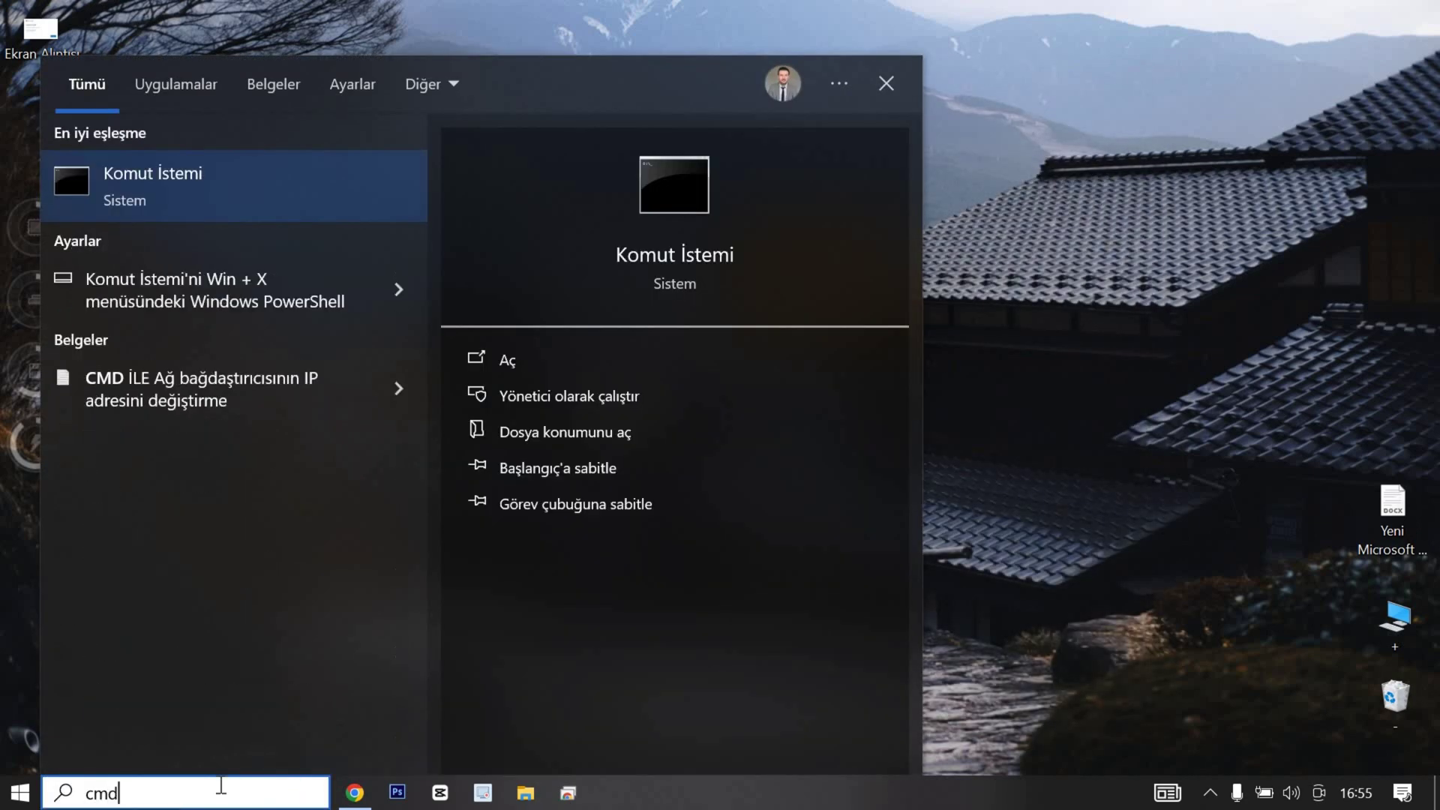
right_click(173, 188)
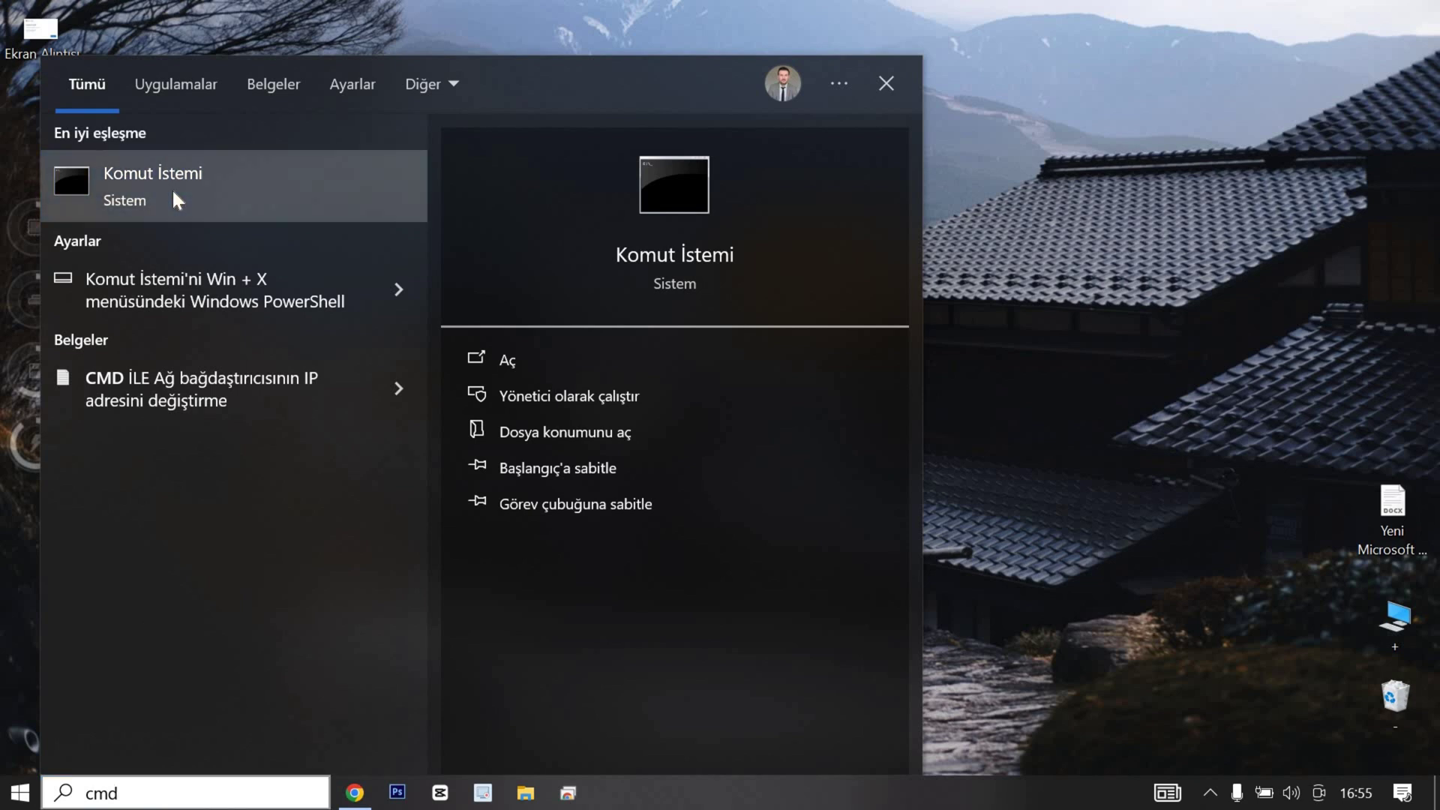
left_click(214, 216)
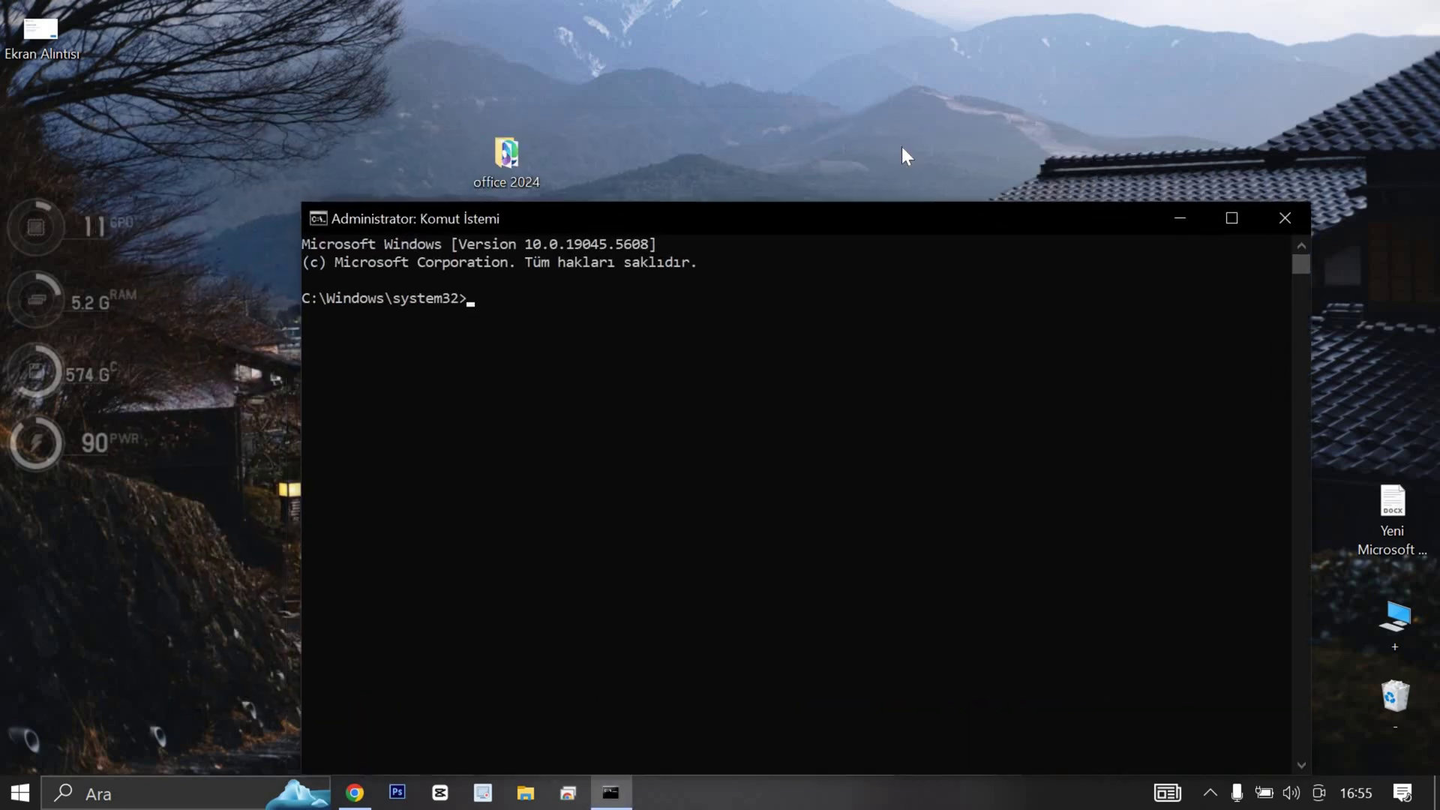
Step: Copy the command cd c:\Office 2024 from the teknoloji.tc article in Chrome and run it in the administrator Command Prompt
left_click(355, 797)
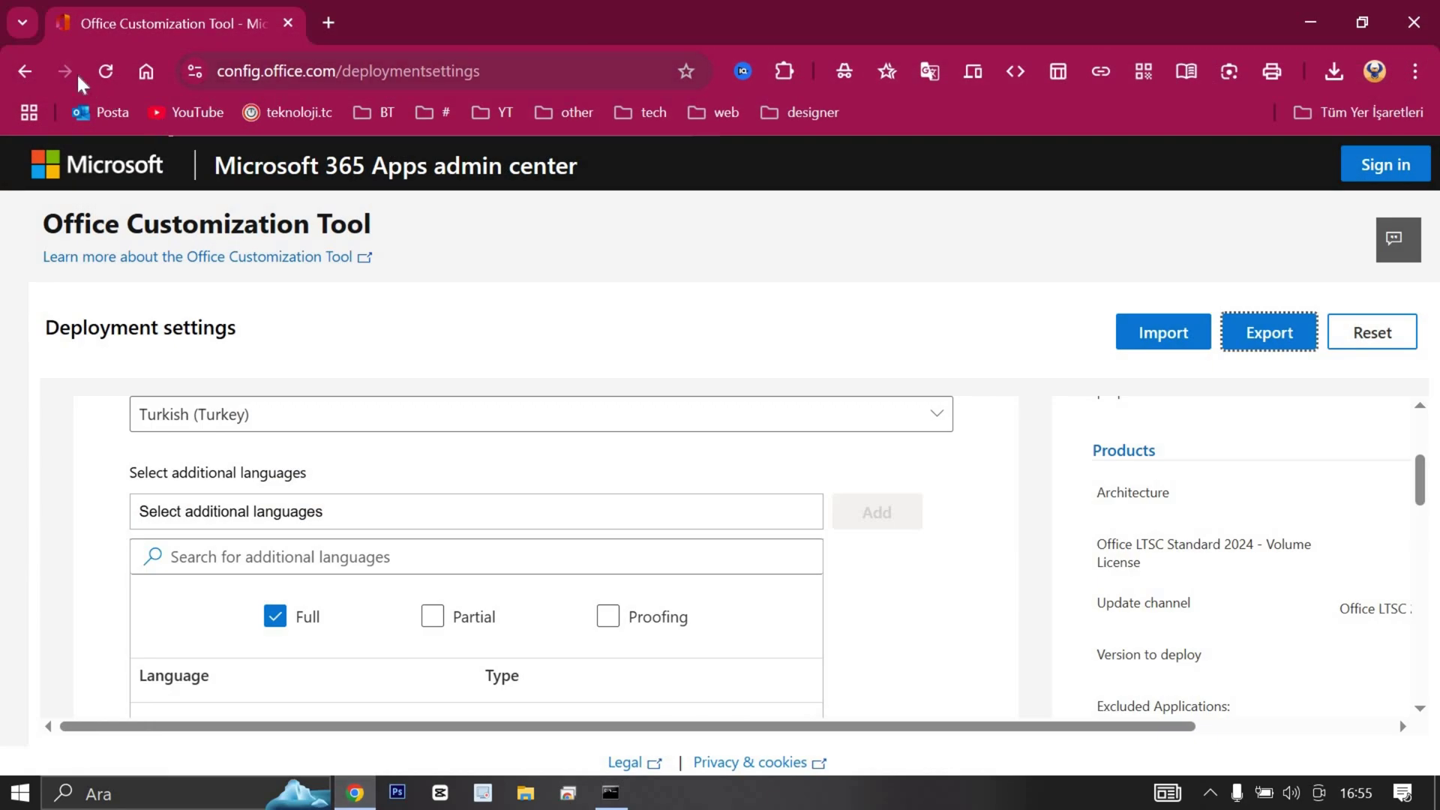
left_click(24, 72)
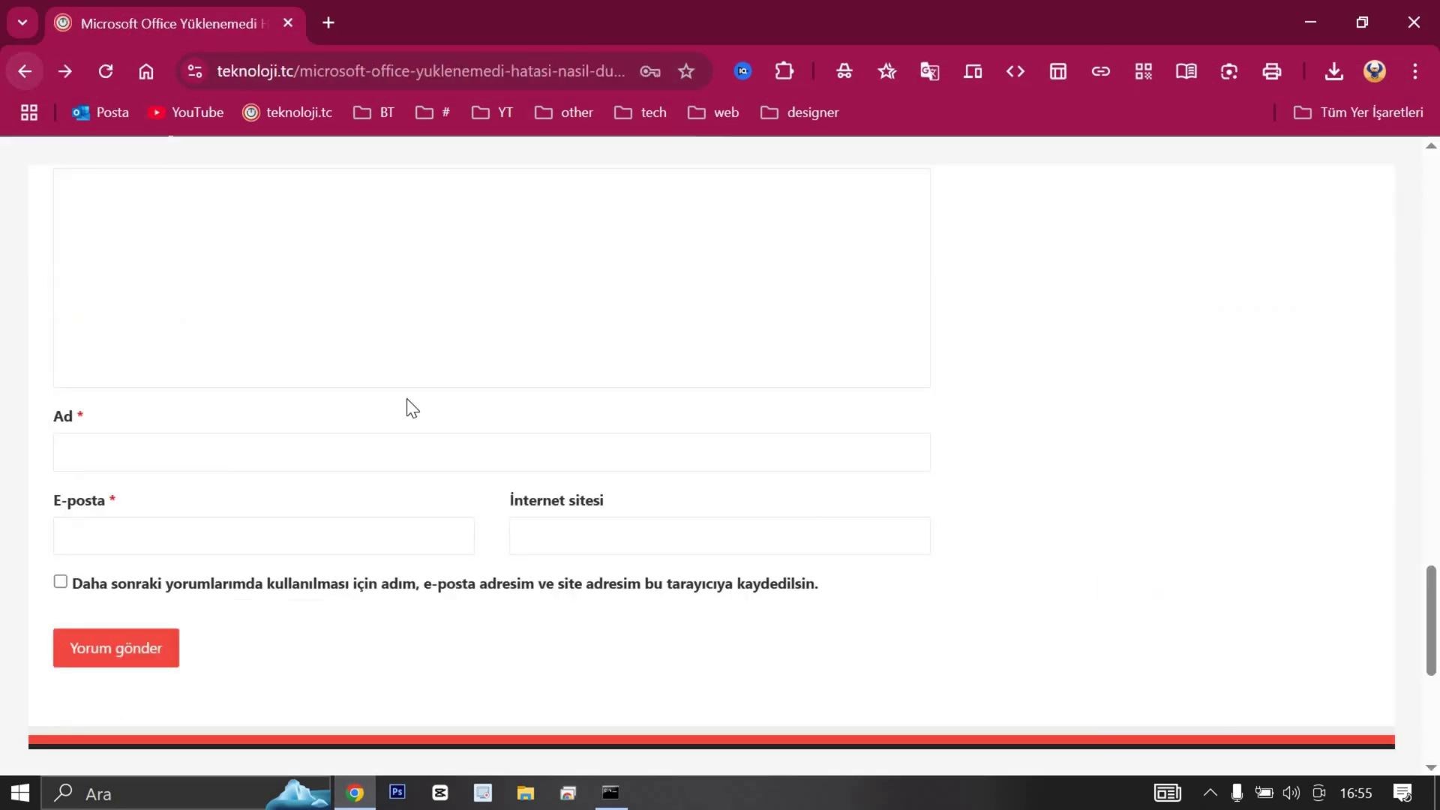
scroll(408, 411, "up", 15)
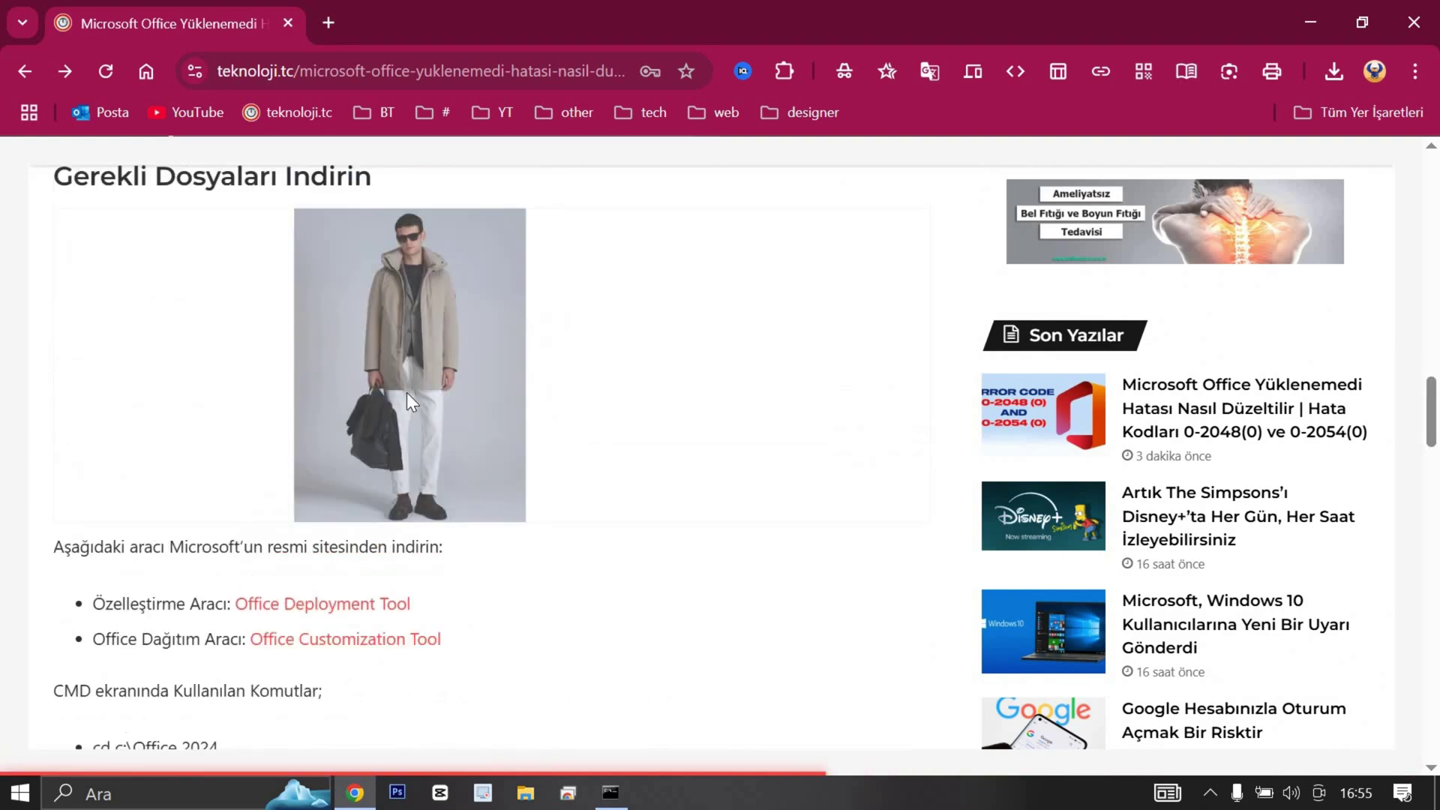
scroll(408, 403, "down", 2)
scroll(253, 447, "down", 1)
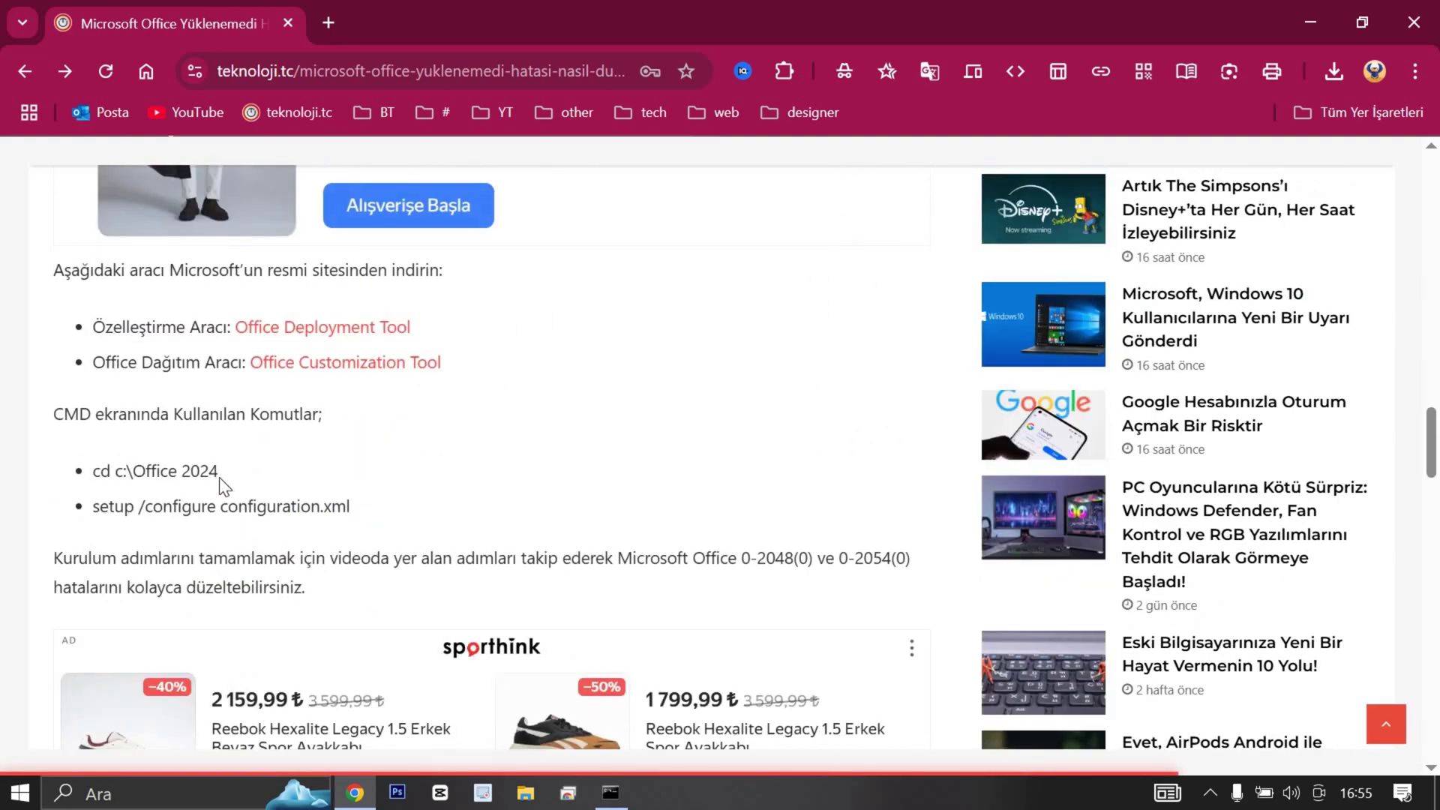
left_click_drag(220, 471, 88, 484)
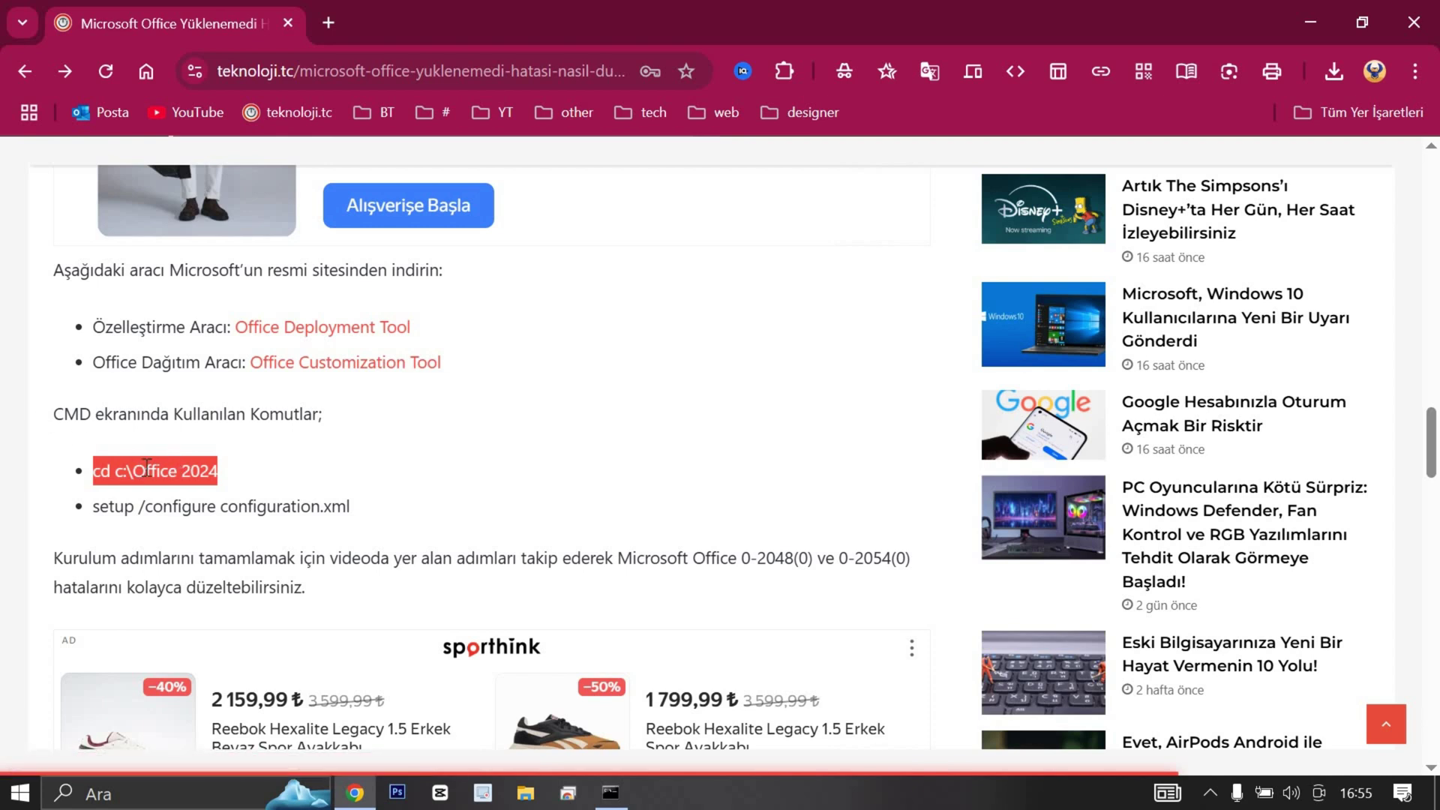
left_click(222, 471)
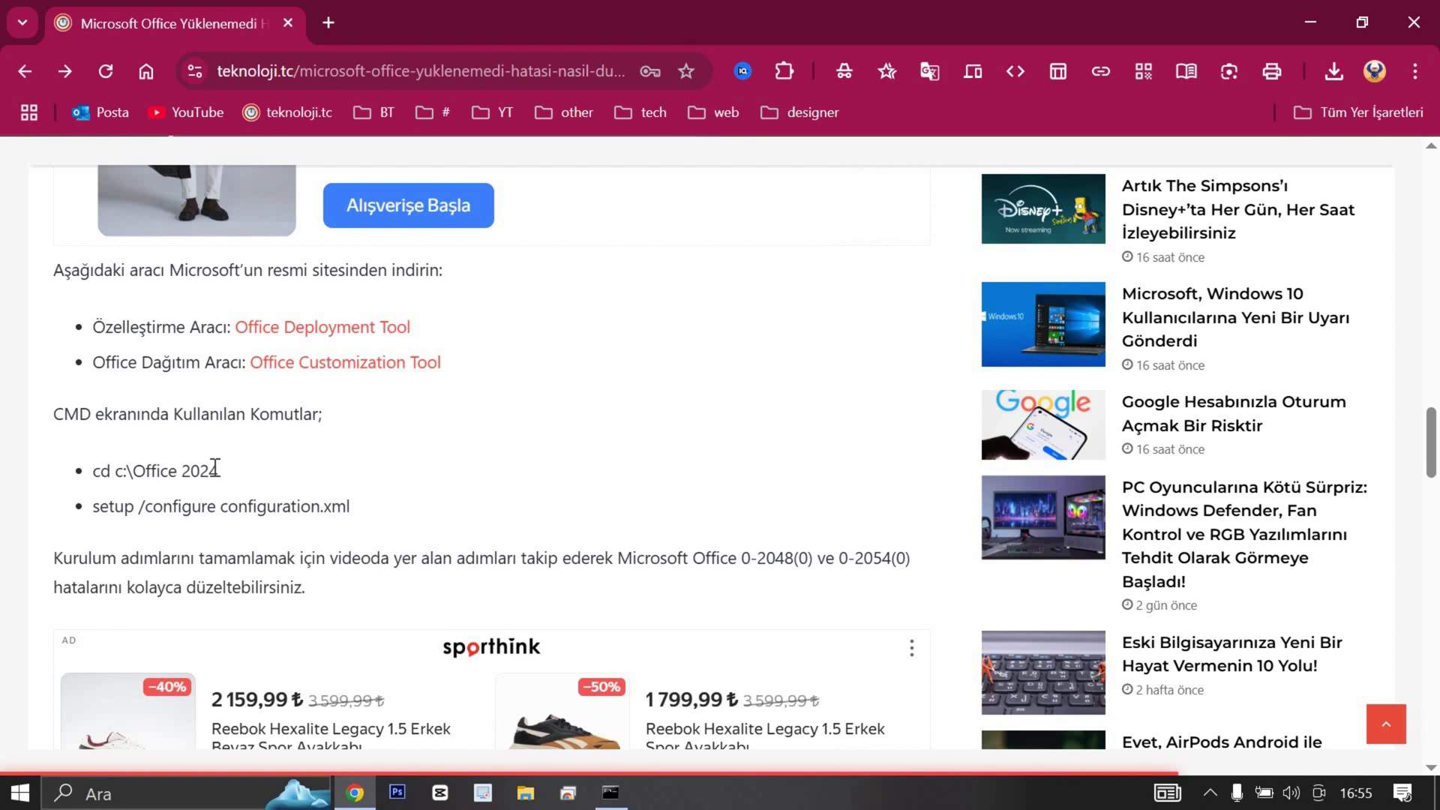
left_click(608, 793)
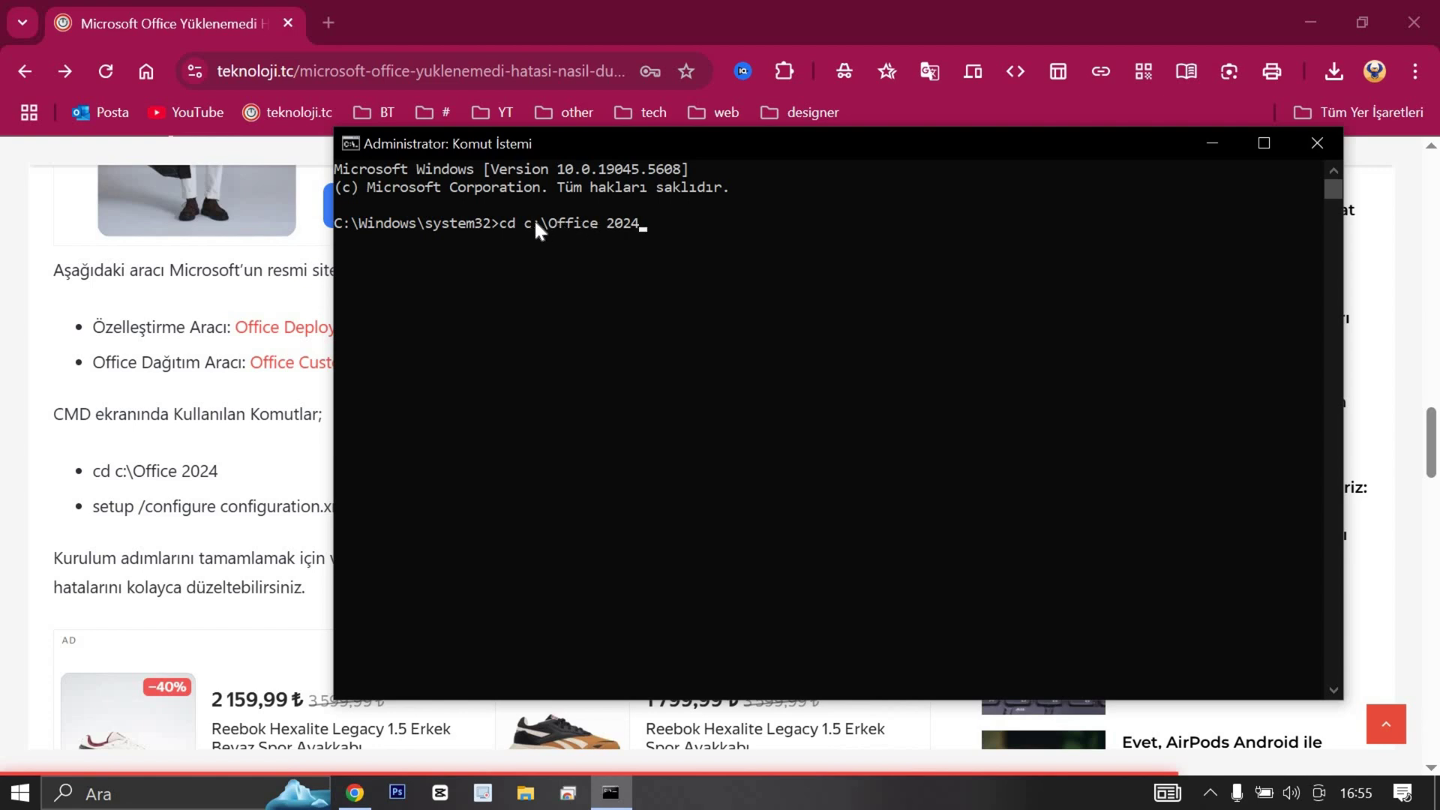
key("Return")
Step: Copy the article's setup /configure configuration.xml command and run it in the Command Prompt from the office 2024 folder
left_click(312, 371)
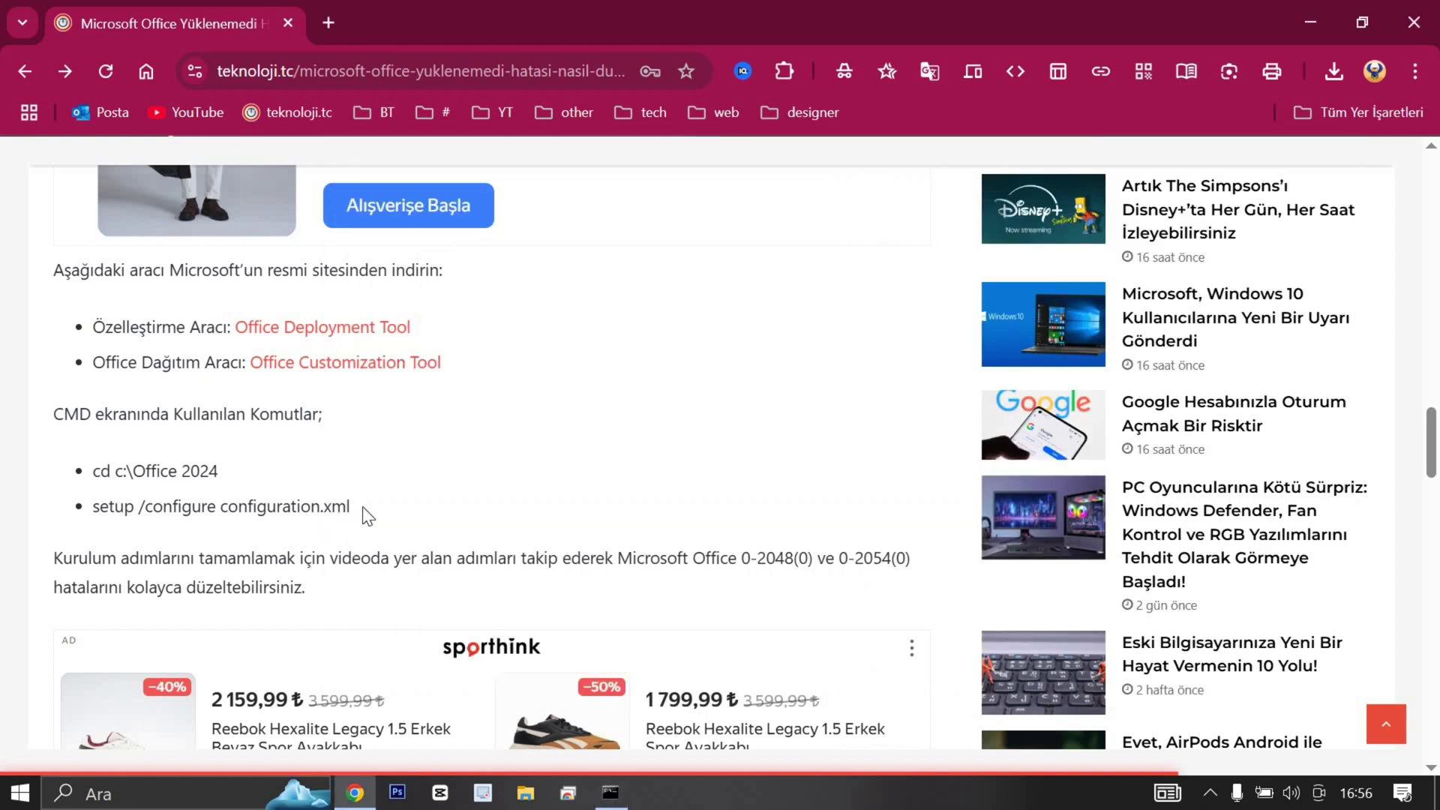
left_click_drag(351, 508, 96, 517)
key("ctrl+c")
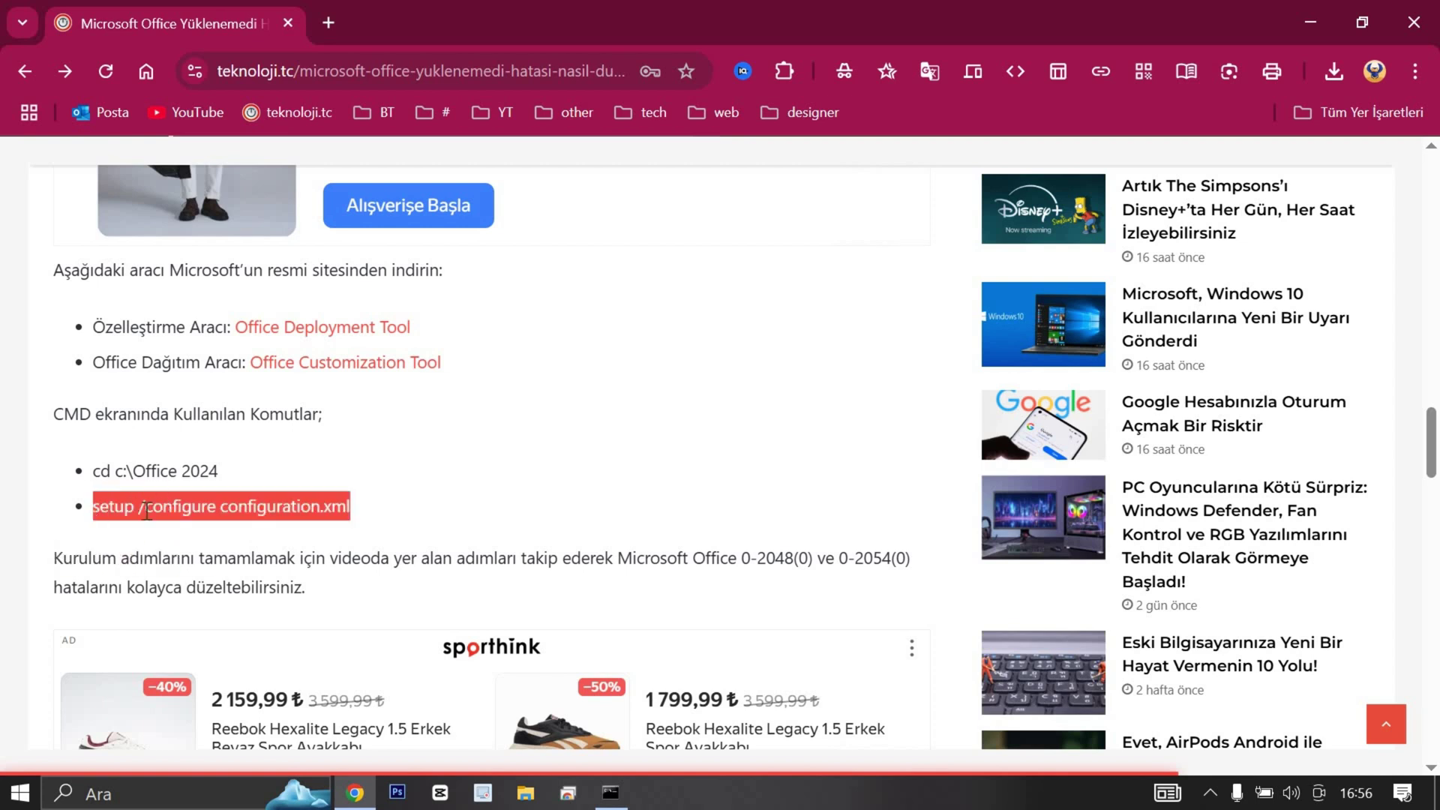
left_click(611, 793)
key("ctrl+v")
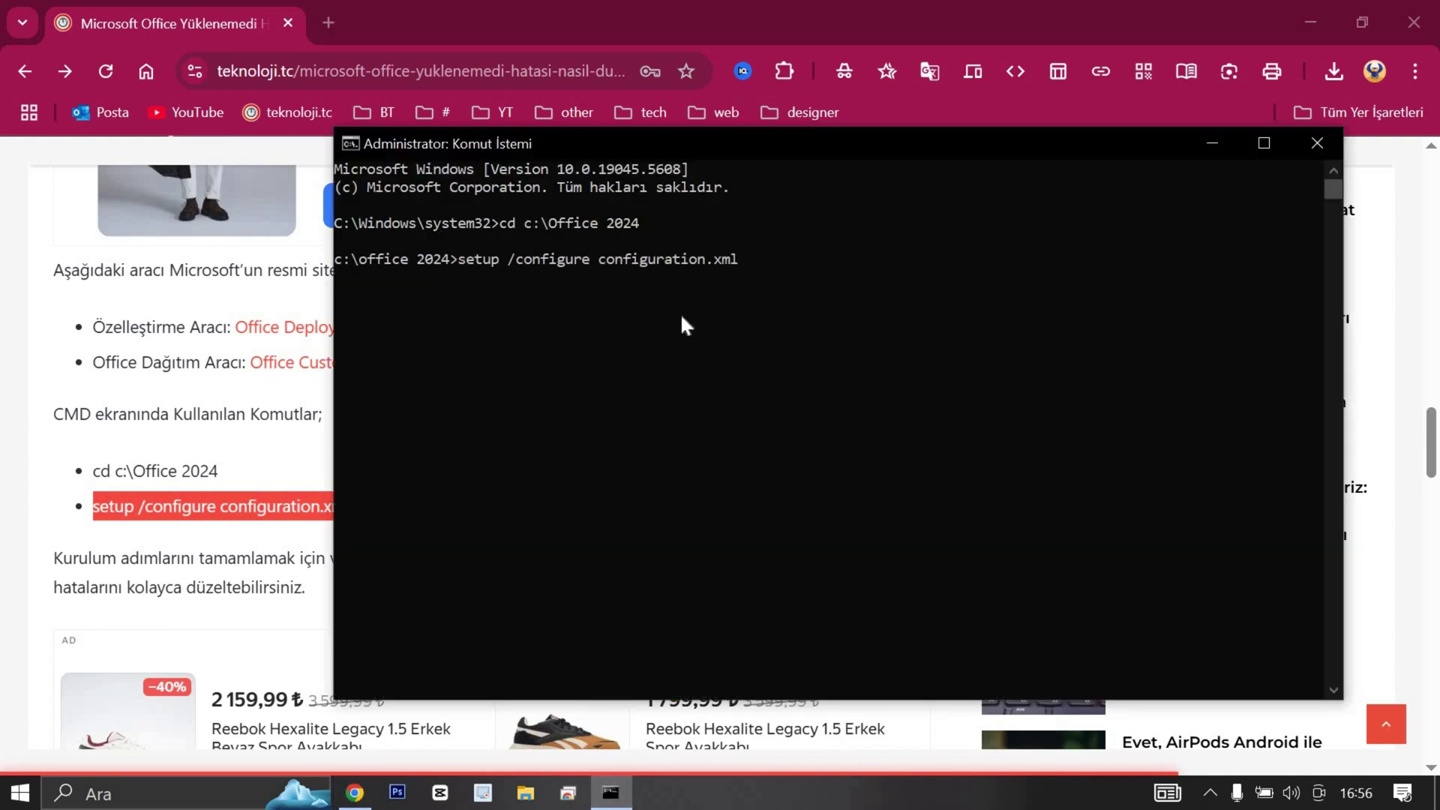
key("Return")
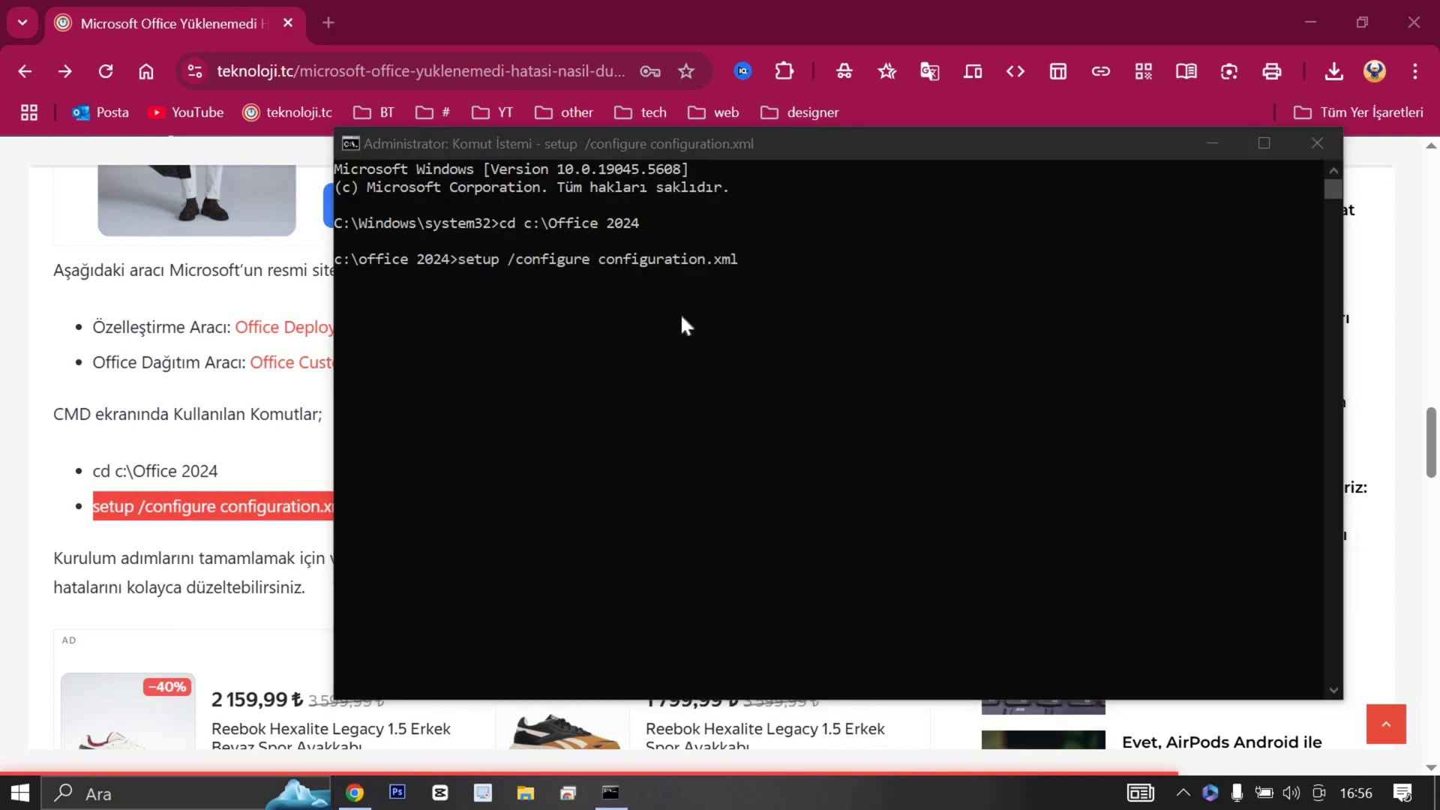